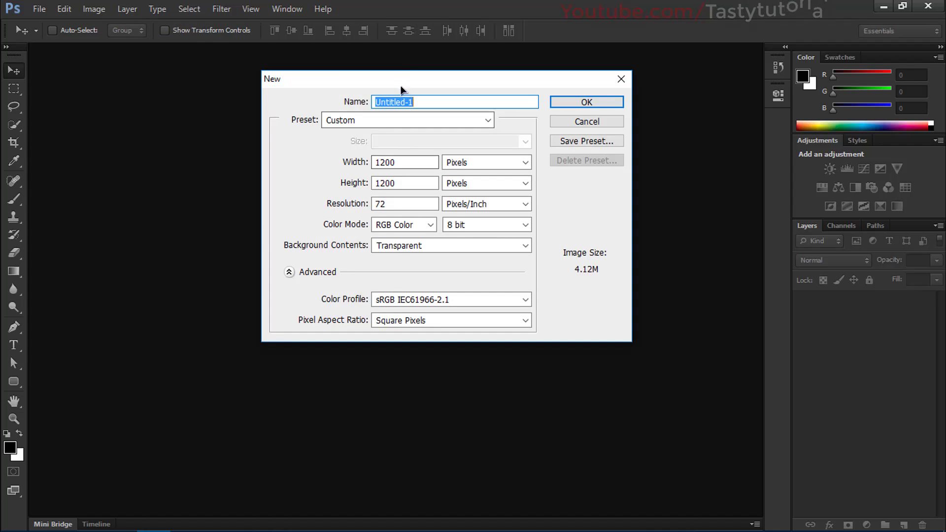
- Name the new document Paper Curl and keep its size at 1200 by 1200 pixels
drag(398, 77, 349, 133)
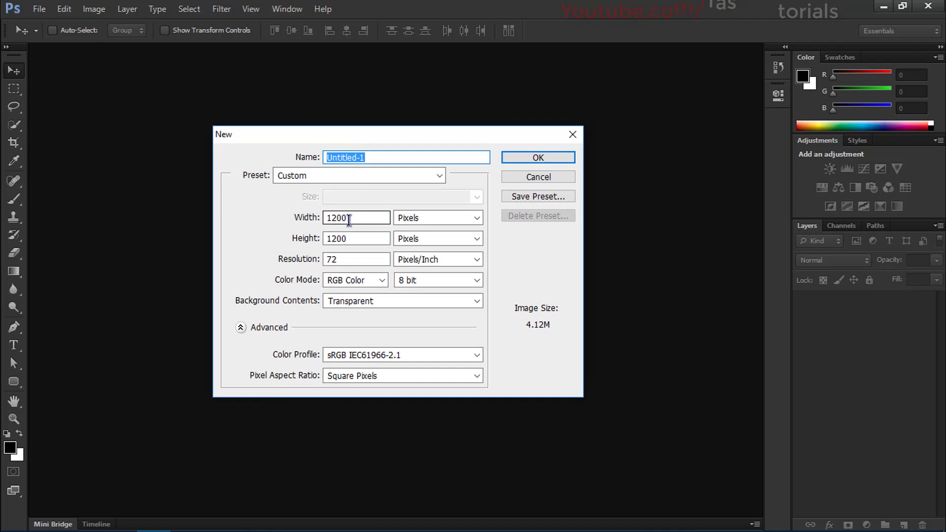
drag(356, 219, 316, 223)
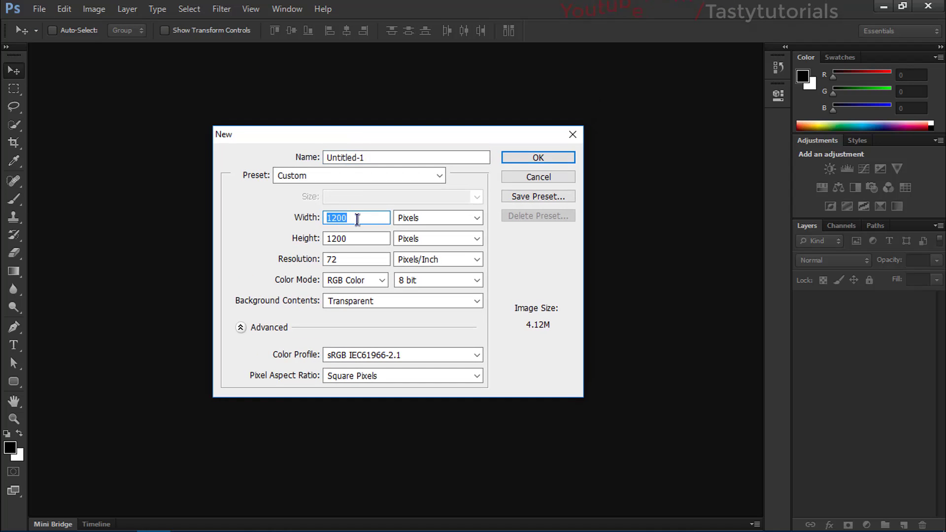
click(355, 239)
double_click(365, 241)
click(367, 242)
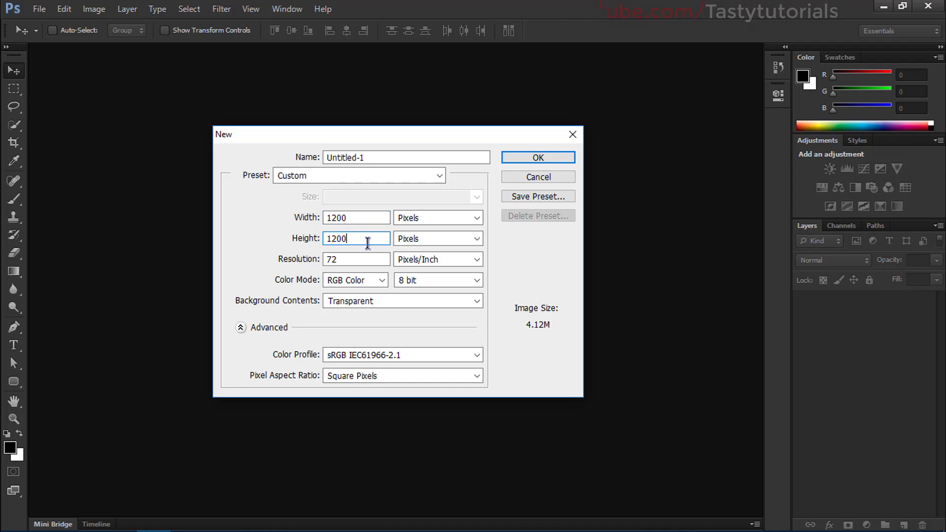
double_click(359, 220)
click(356, 242)
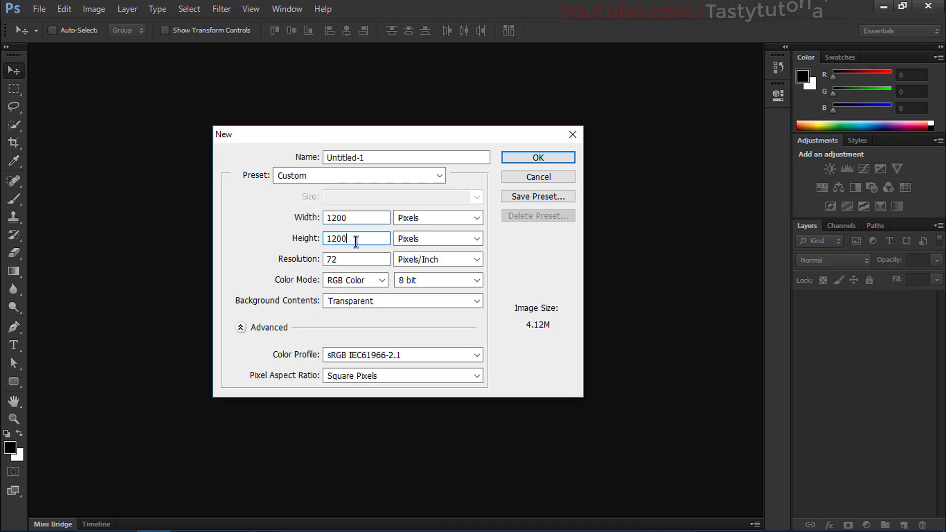
drag(386, 156, 264, 156)
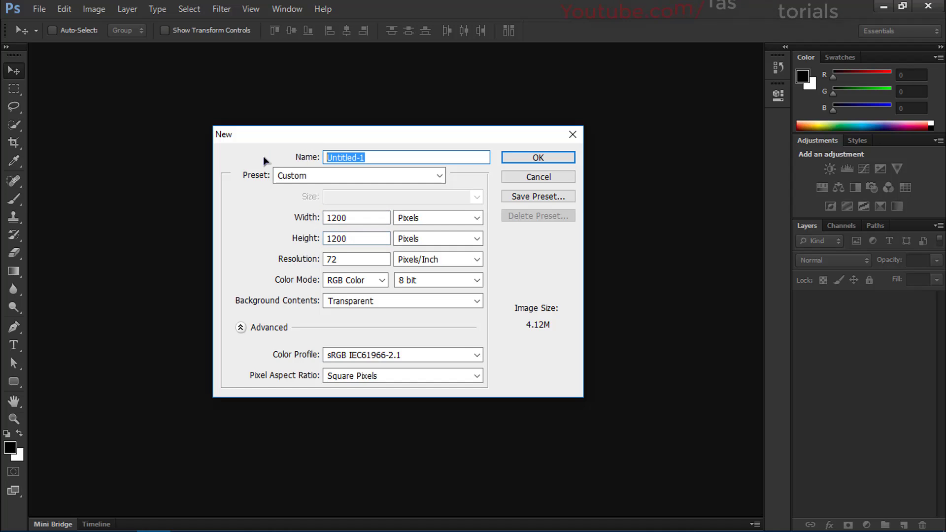
text(P)
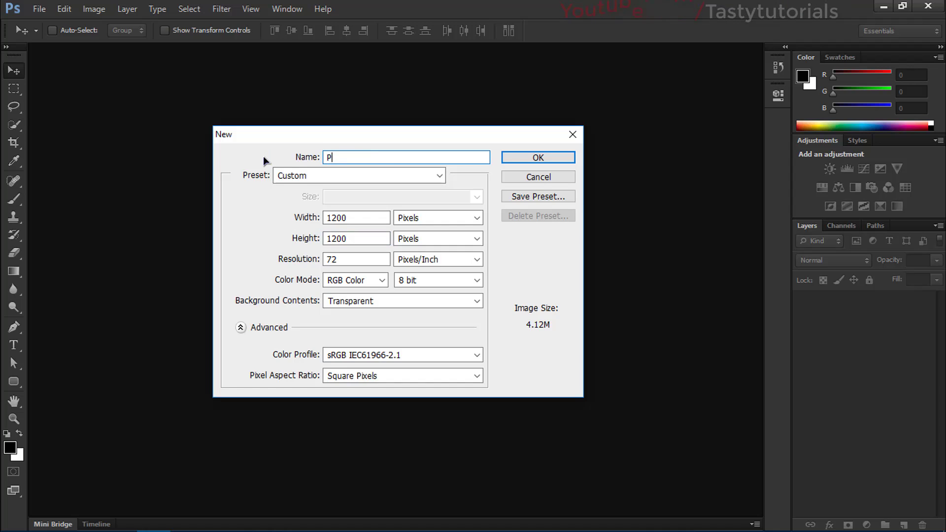
text(aper Curl)
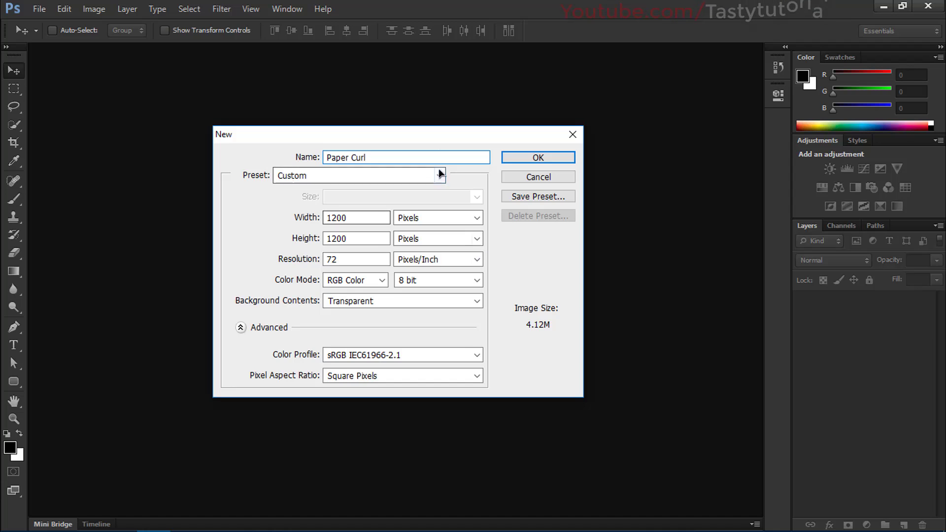
drag(437, 134, 465, 122)
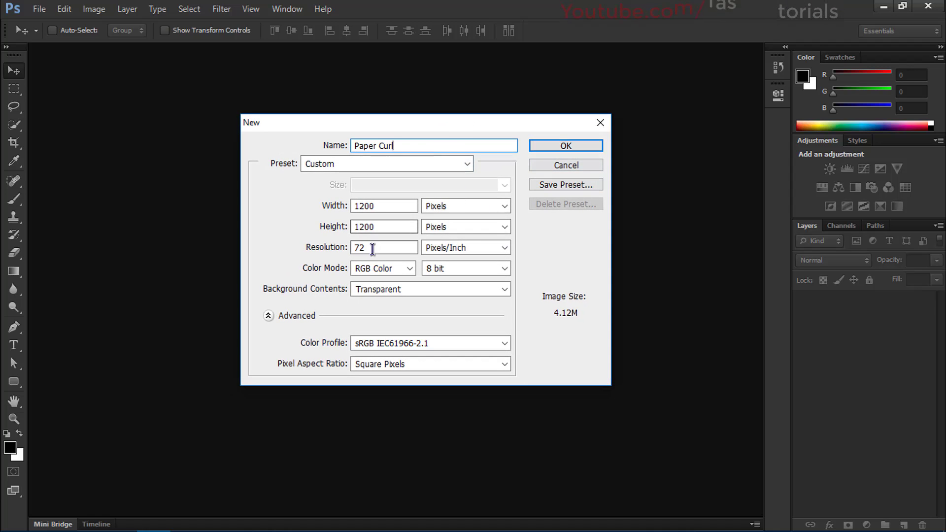
- Keep the resolution at 72 pixels/inch, choose Transparent background contents, and create the document
double_click(373, 247)
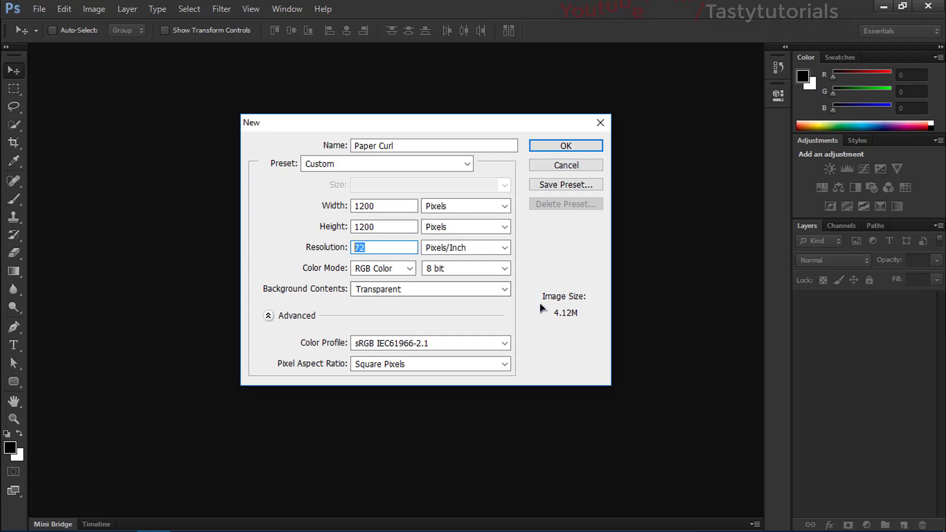
click(462, 291)
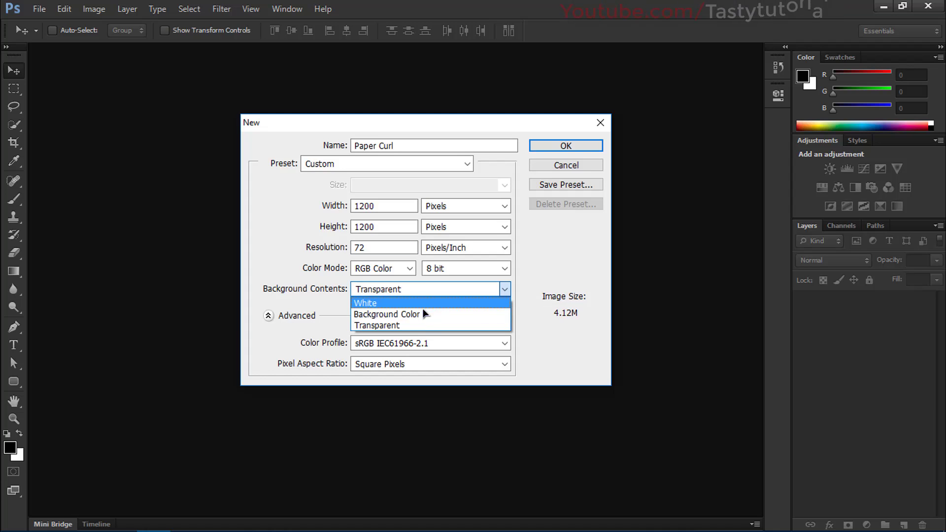
click(405, 329)
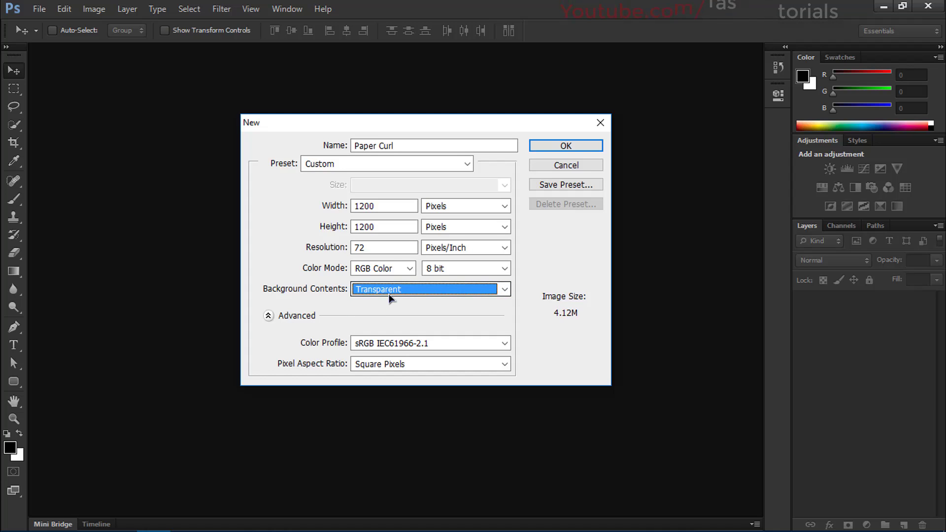
click(554, 147)
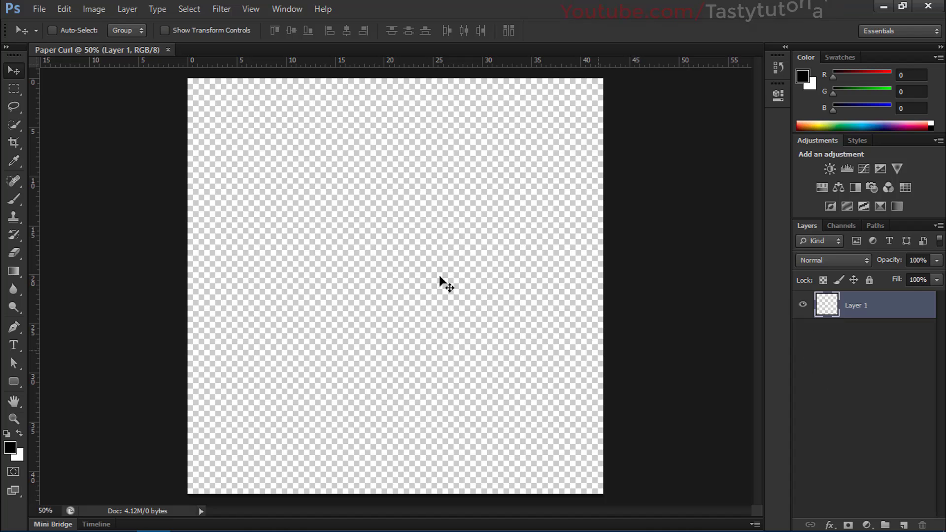
- Set the foreground color to dark gray (RGB 84, 84, 84) and fill Layer 1 with it
click(10, 448)
drag(464, 250, 456, 206)
click(750, 85)
key(v)
key(alt+BackSpace)
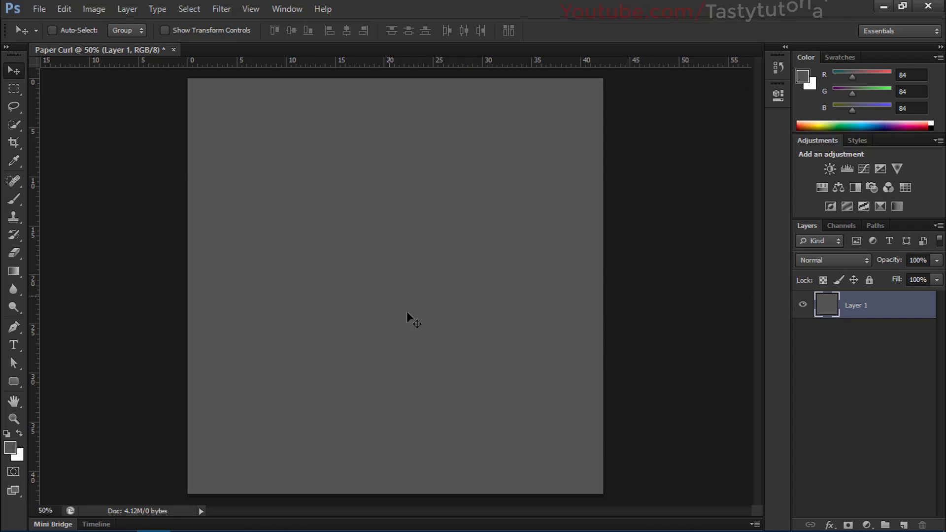
- With the Pen tool in Shape mode, draw an arched segment about 304 by 323 px from the canvas's left side down toward the lower middle
click(14, 327)
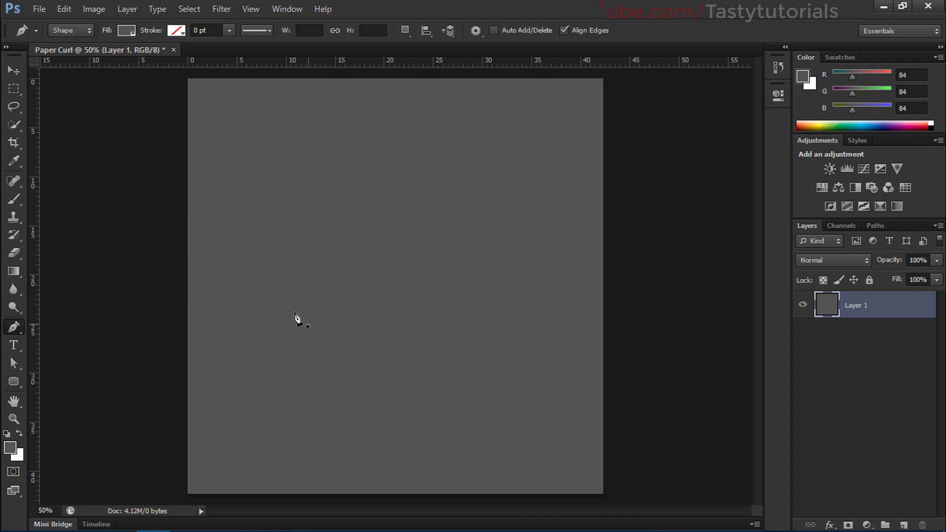
scroll(285, 315, up, 1)
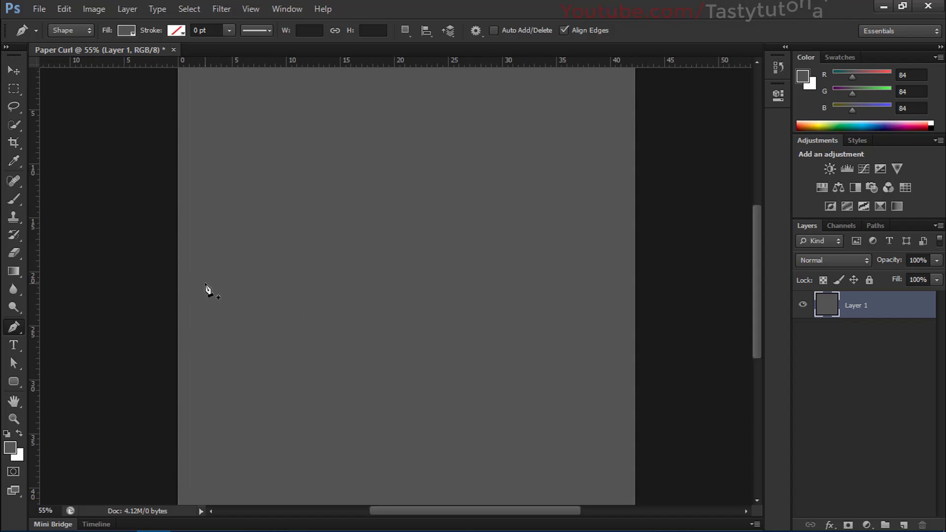
scroll(202, 279, down, 1)
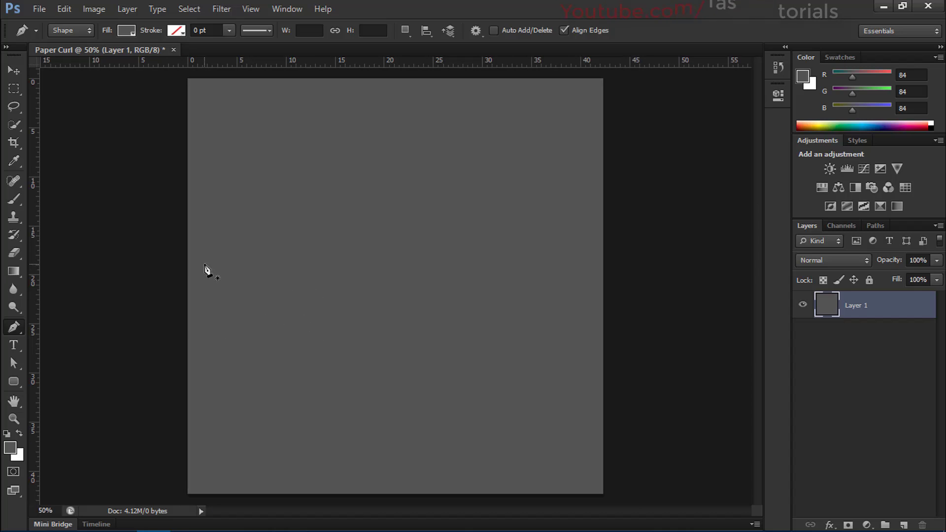
click(198, 271)
key(ctrl+z)
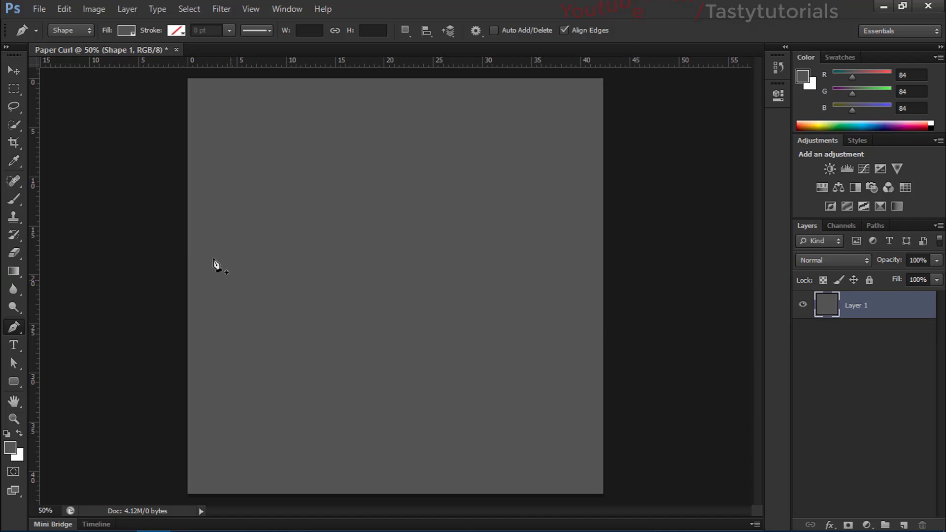
click(220, 260)
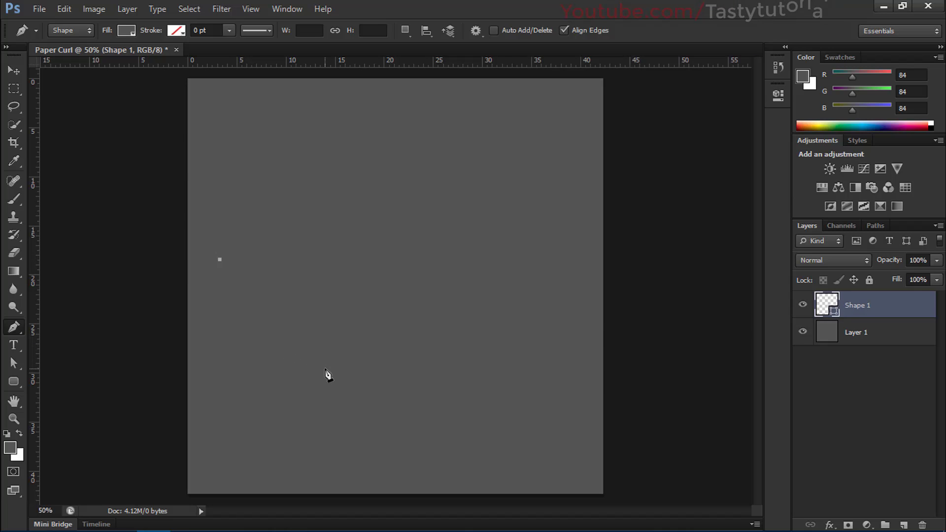
drag(325, 369, 320, 503)
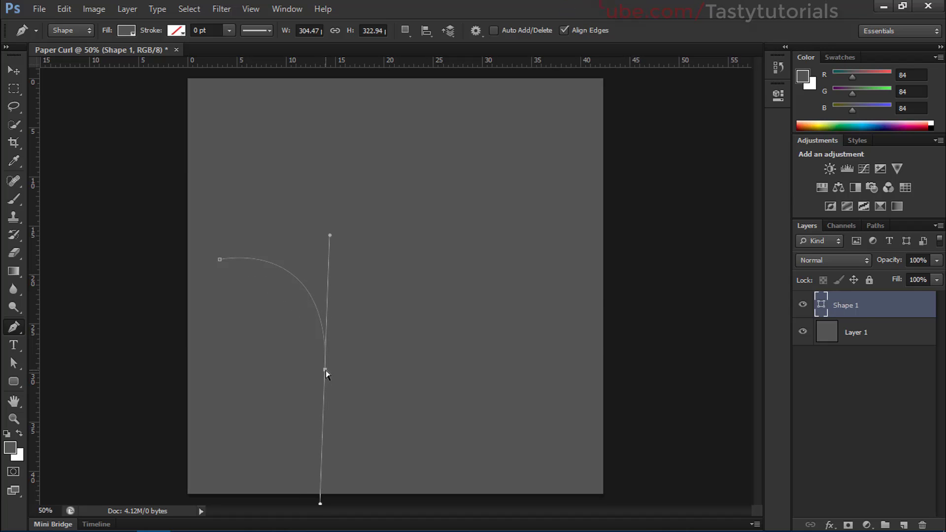
- Reshape the arch by moving its lower anchor point and upper direction handle until it measures about 322 by 380 px
drag(326, 370, 320, 387)
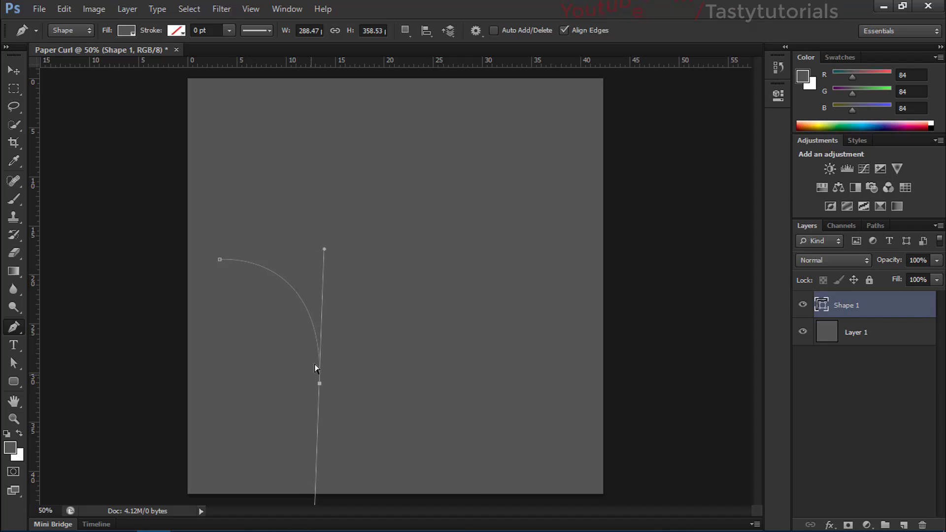
drag(323, 249, 310, 227)
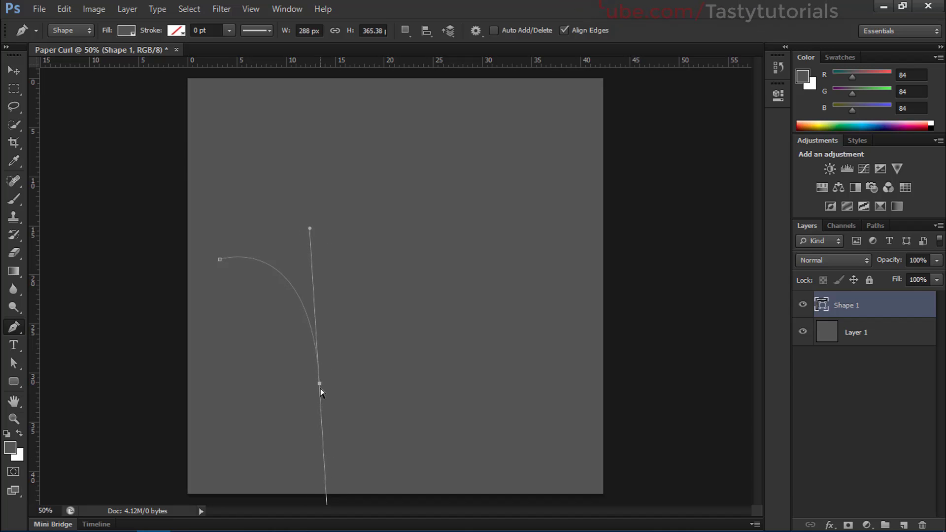
drag(321, 385, 308, 389)
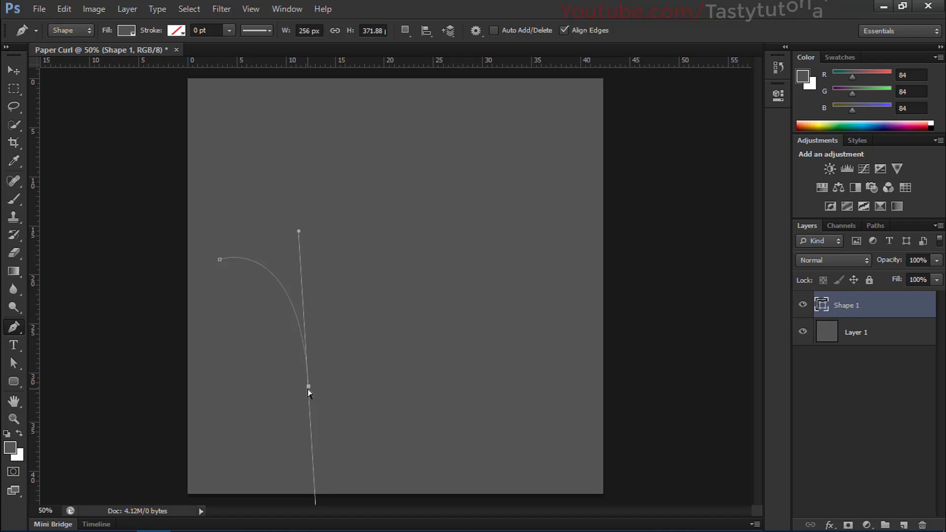
mouse_move(299, 232)
mouse_down()
mouse_move(316, 236)
mouse_move(304, 260)
mouse_move(310, 233)
mouse_up()
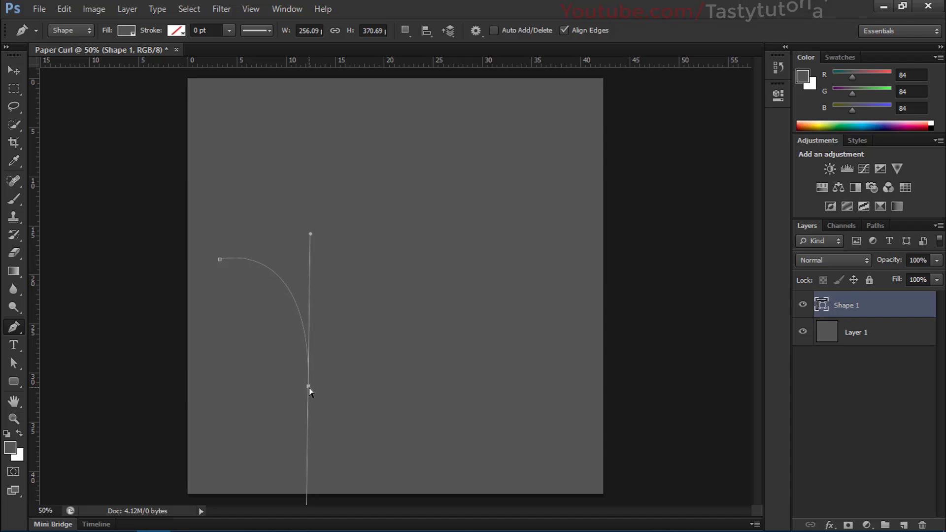
drag(310, 388, 332, 393)
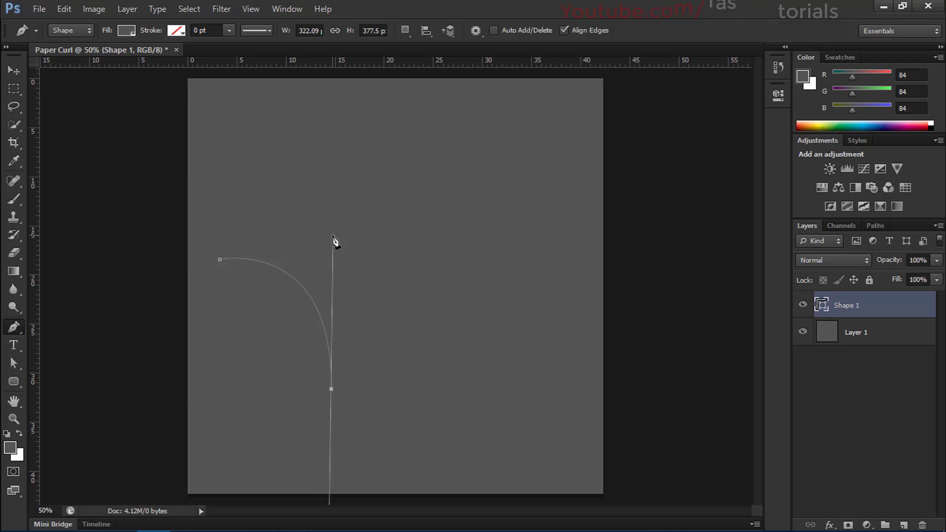
drag(334, 237, 321, 231)
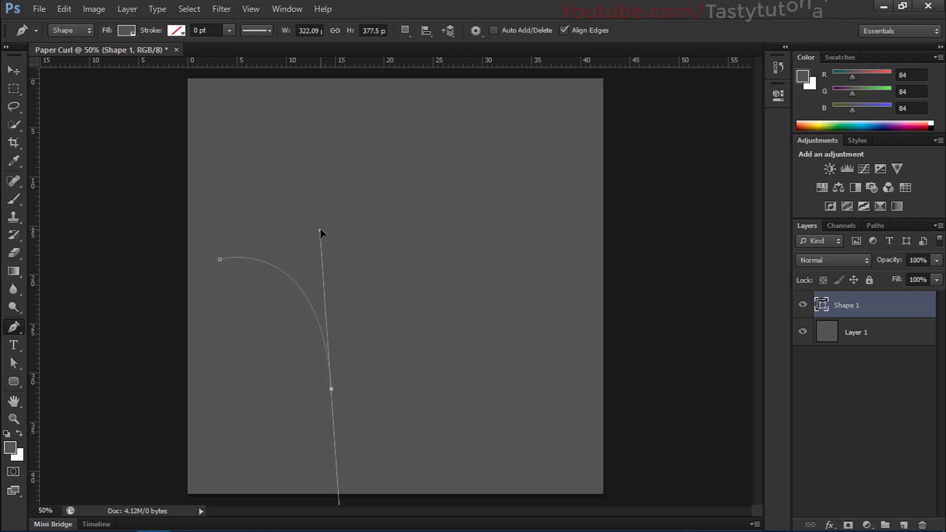
- Break the lower anchor's outgoing direction handle and point it diagonally toward the canvas's upper-right corner
scroll(345, 456, down, 2)
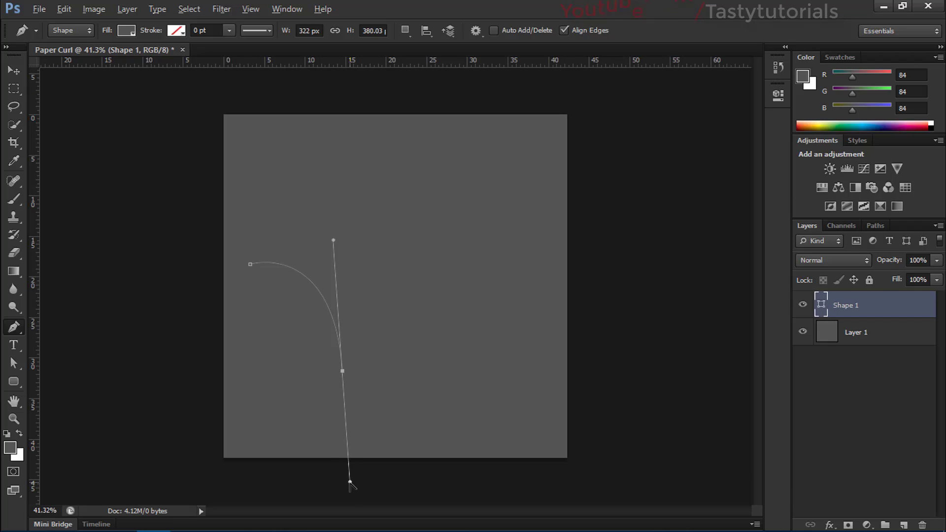
drag(350, 482, 392, 386)
drag(283, 442, 358, 432)
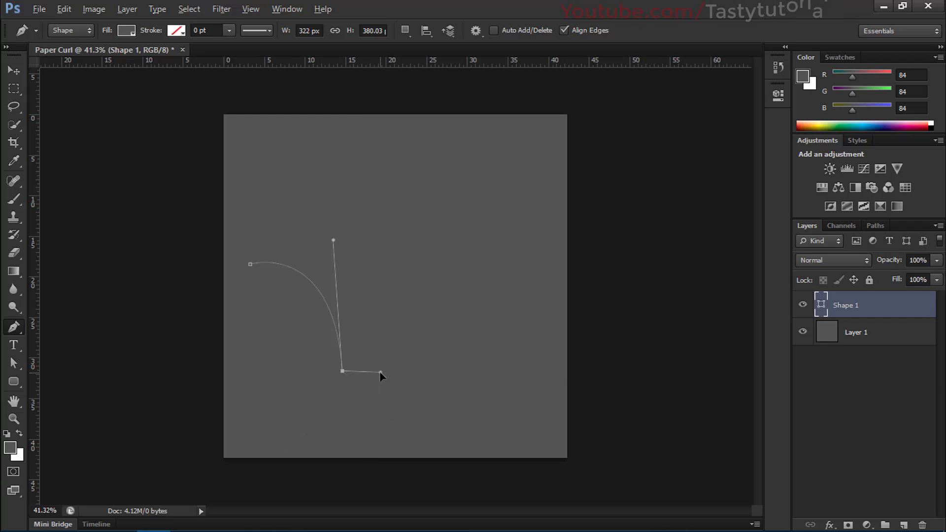
drag(392, 330, 416, 282)
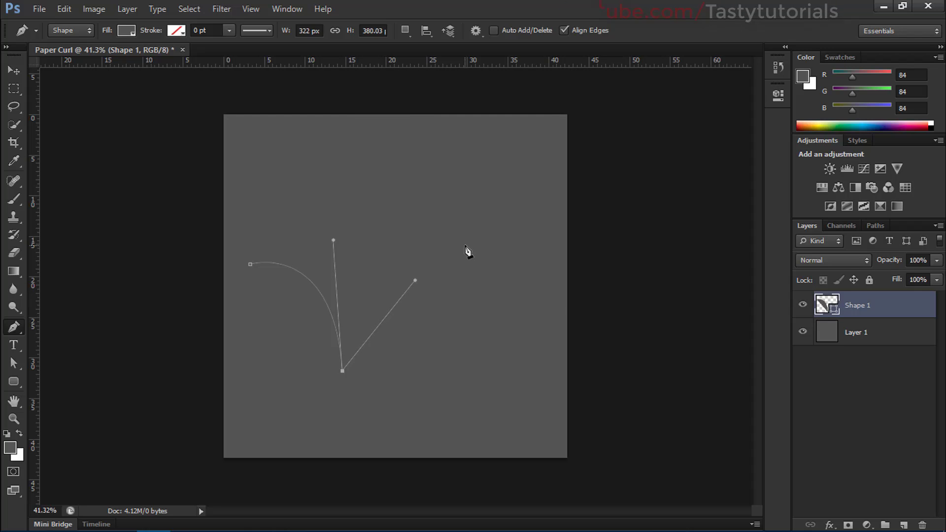
- Add a point near the canvas's upper-right corner and close the curl outline at its start, making a shape about 1090 by 878 px
key(ctrl+plus)
click(598, 86)
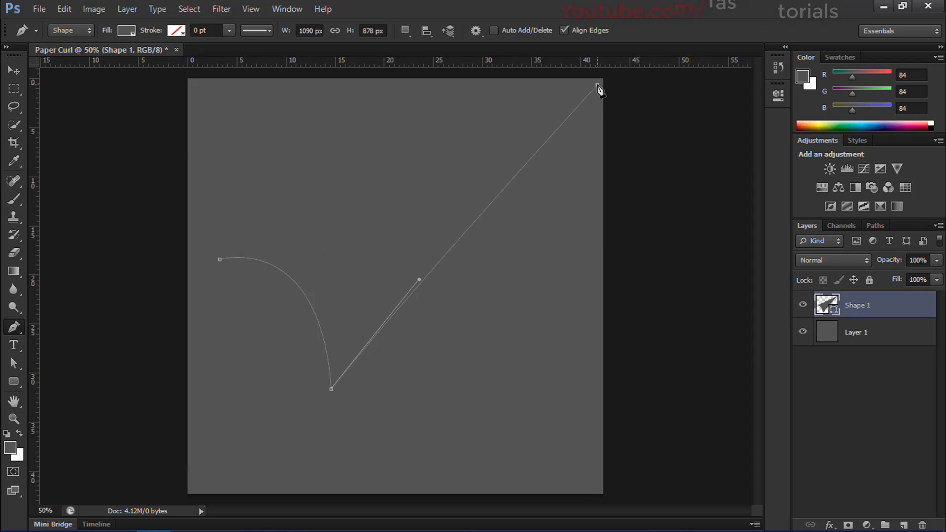
click(220, 259)
click(71, 37)
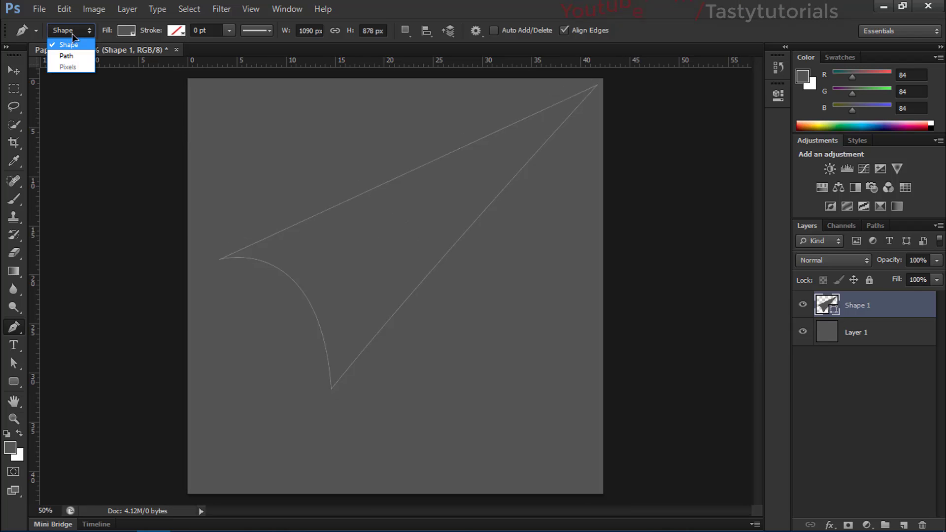
click(70, 38)
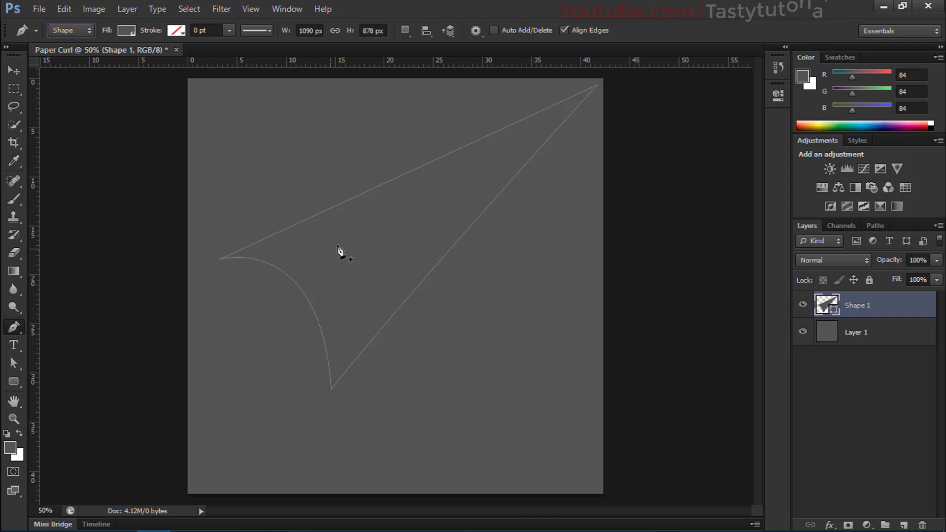
- Change the curl shape's fill color to light gray dcdcdc
double_click(833, 310)
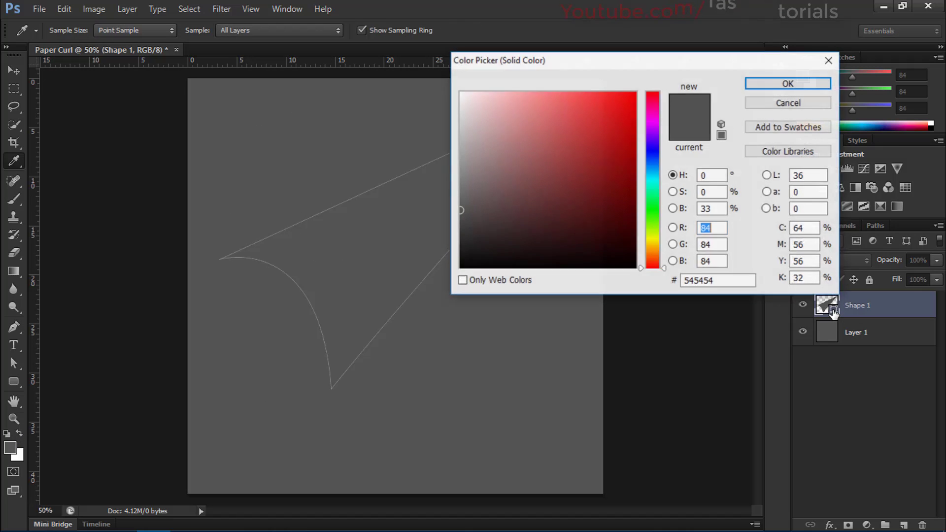
click(452, 168)
drag(452, 168, 396, 129)
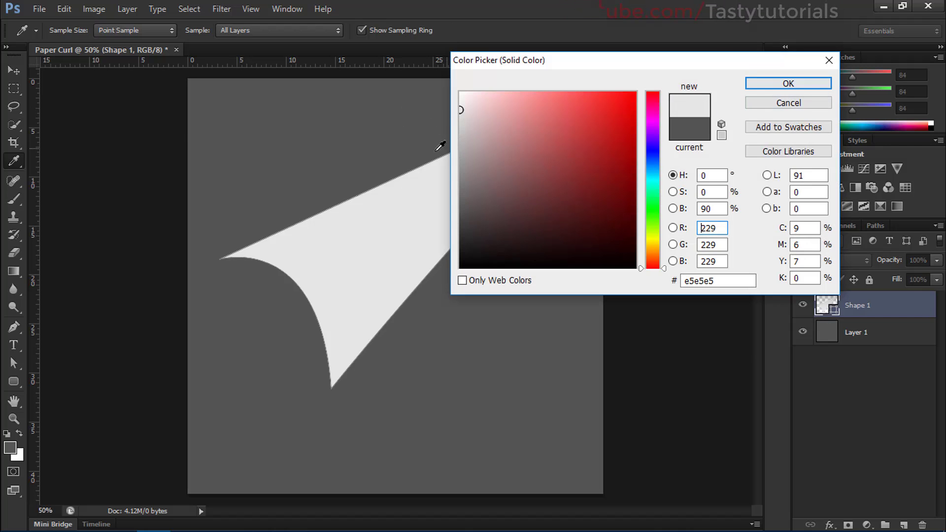
drag(455, 114, 453, 118)
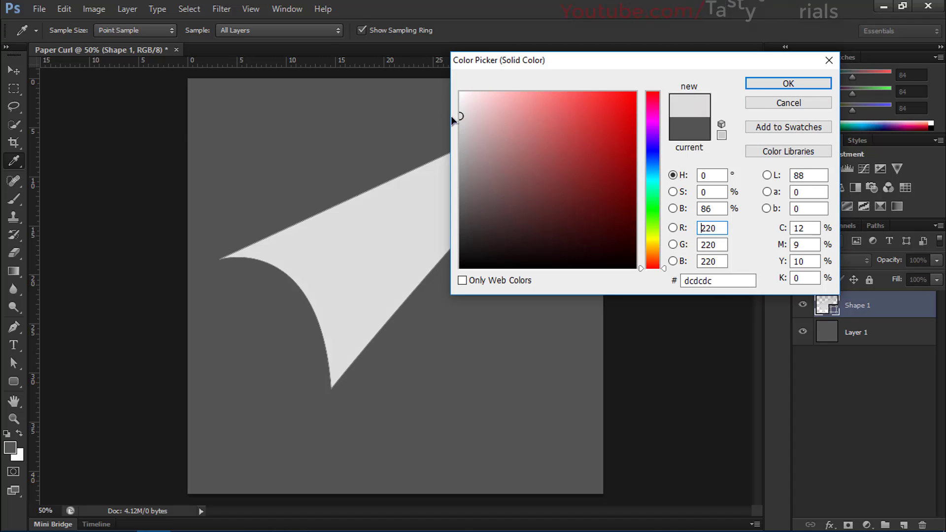
click(758, 84)
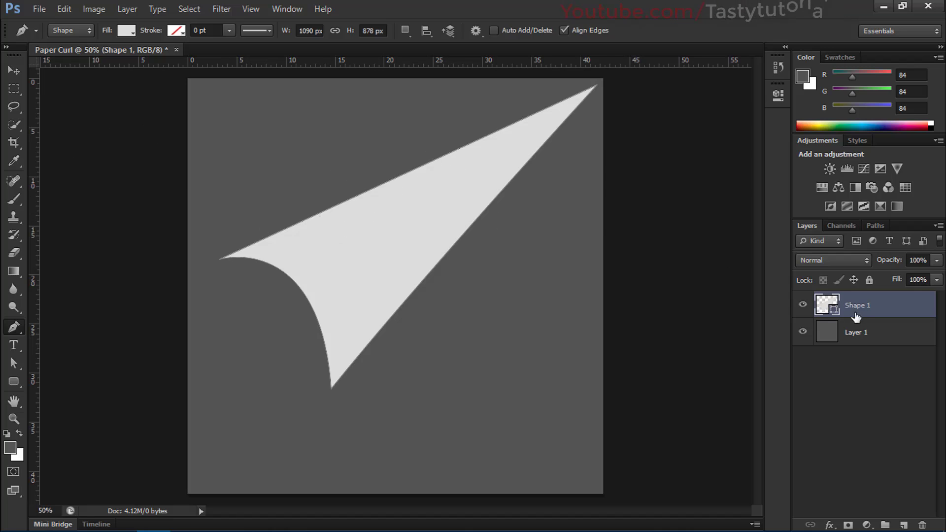
- Scale the light gray curl shape to about 1202 by 969 px, spanning from the canvas's left edge to its upper-right corner
key(ctrl+t)
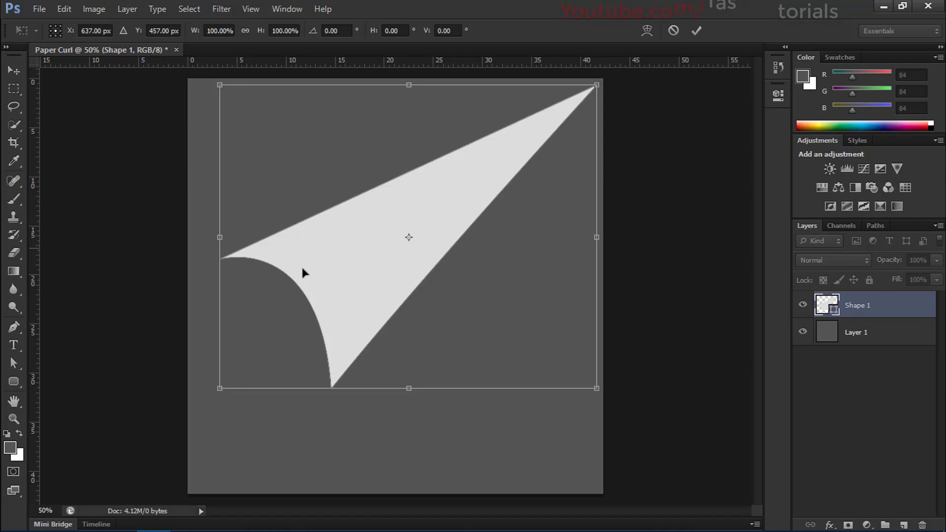
drag(219, 391, 189, 412)
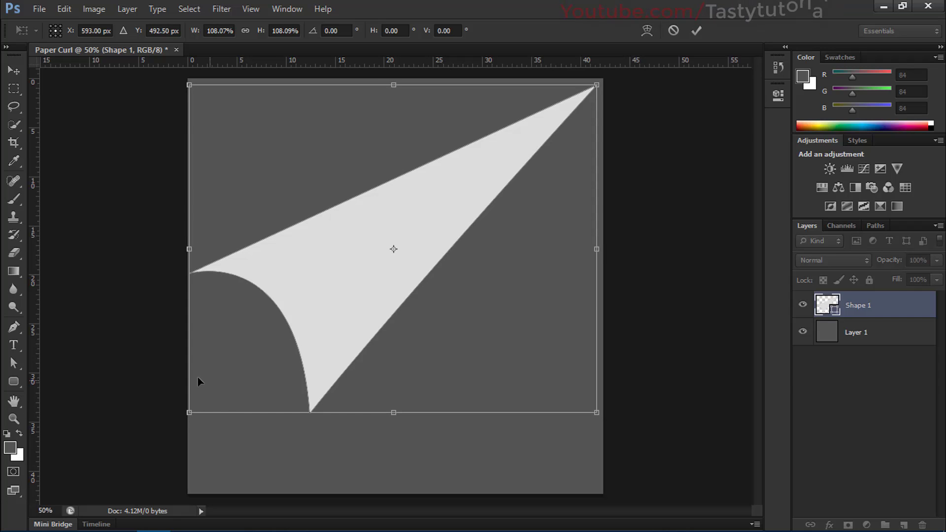
drag(597, 85, 606, 79)
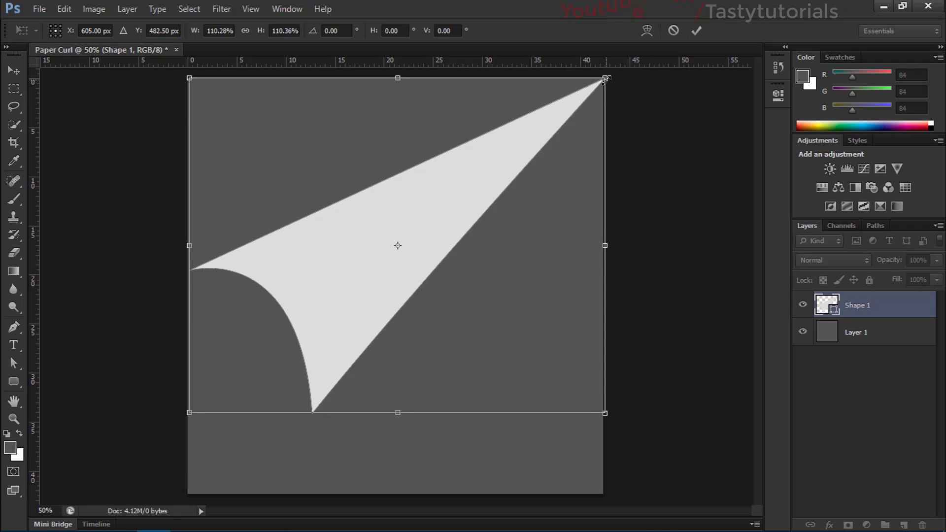
key(Return)
key(p)
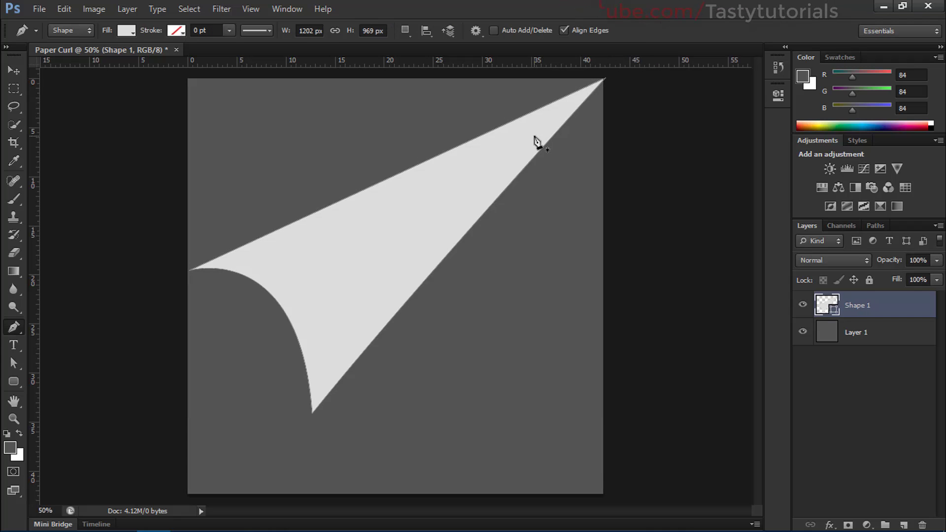
scroll(443, 170, down, 1)
scroll(340, 157, up, 1)
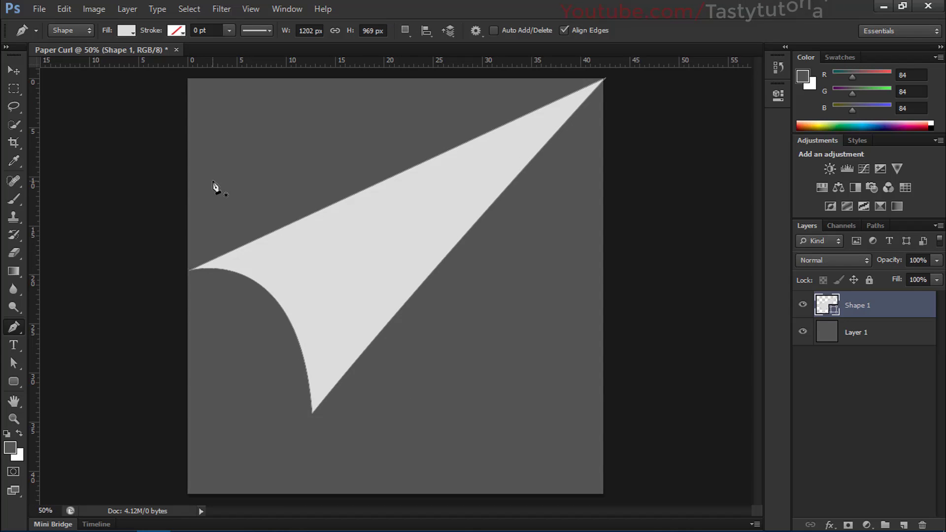
scroll(152, 268, up, 5)
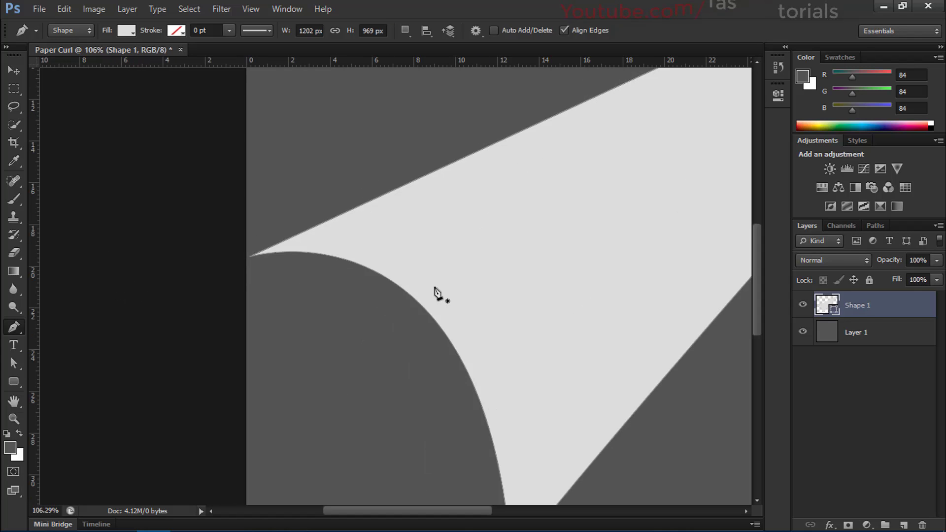
scroll(231, 276, up, 4)
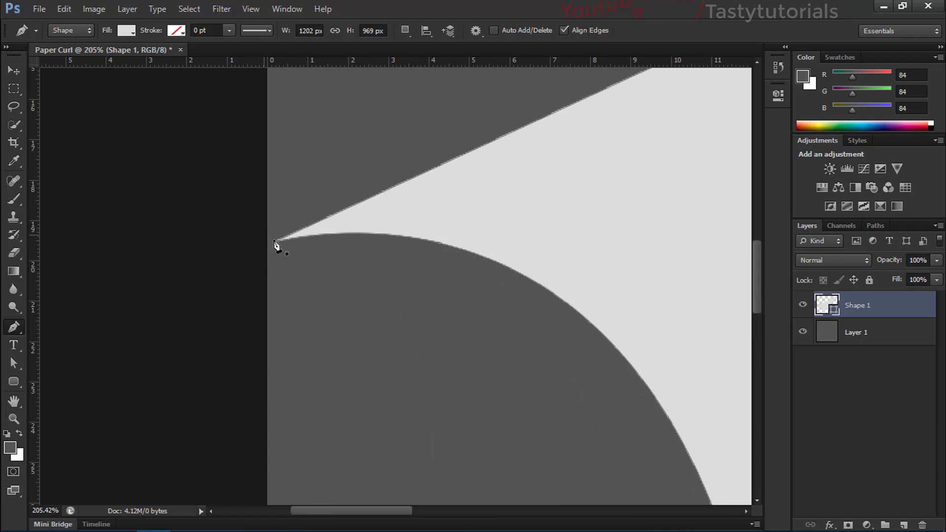
click(126, 31)
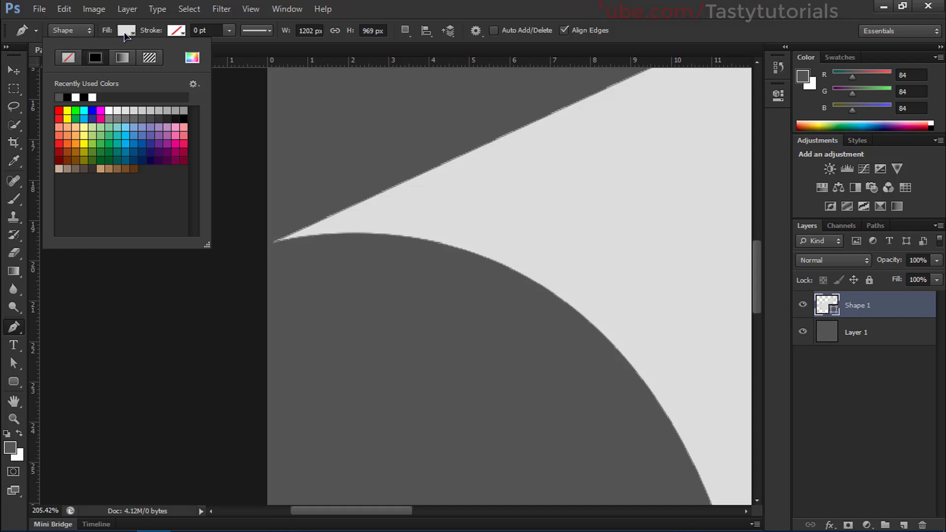
click(126, 31)
click(126, 31)
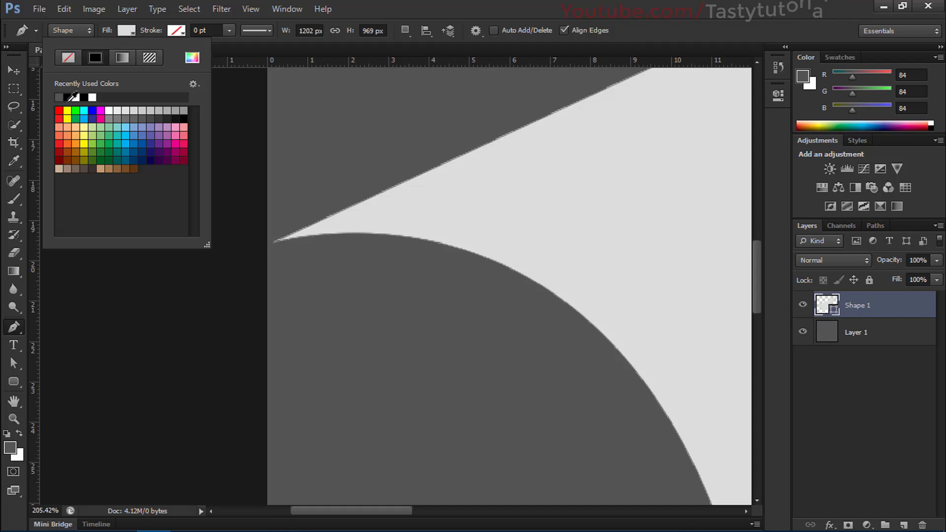
click(63, 98)
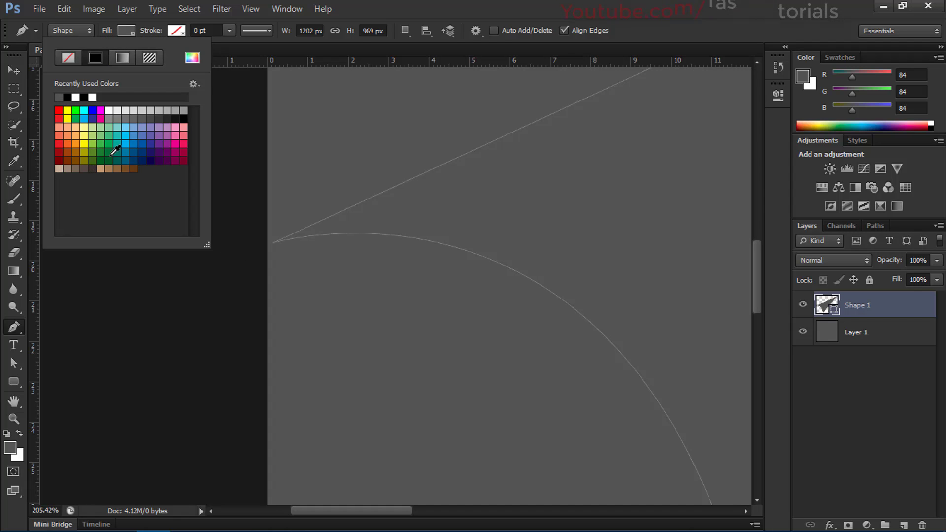
click(232, 96)
key(ctrl+z)
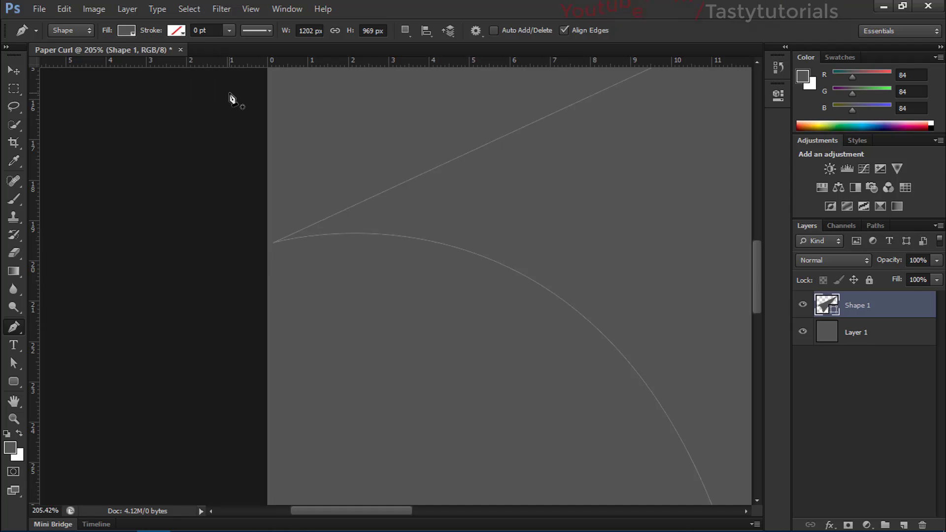
key(ctrl+alt+z)
- Add an empty layer above the curl shape and set the foreground color to dark green, R 35, G 68, B 22
click(898, 439)
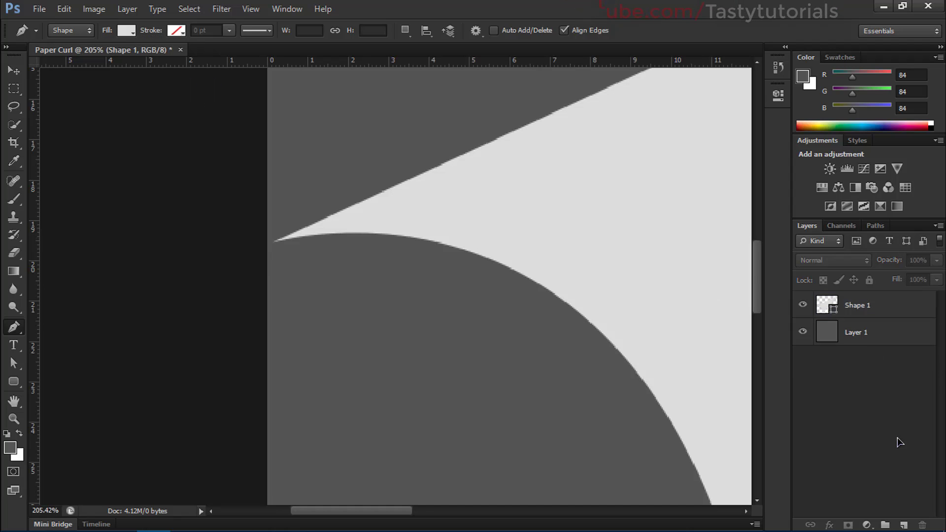
click(904, 526)
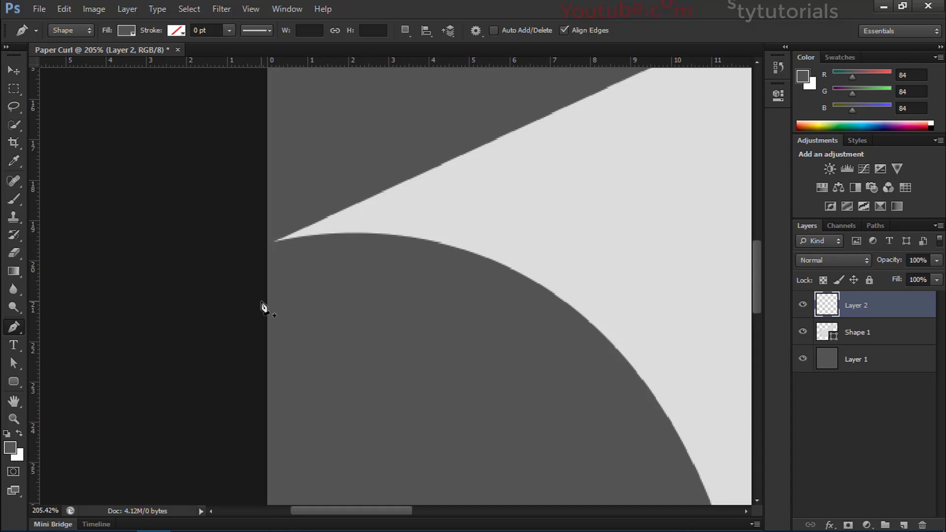
click(19, 435)
click(18, 435)
click(9, 447)
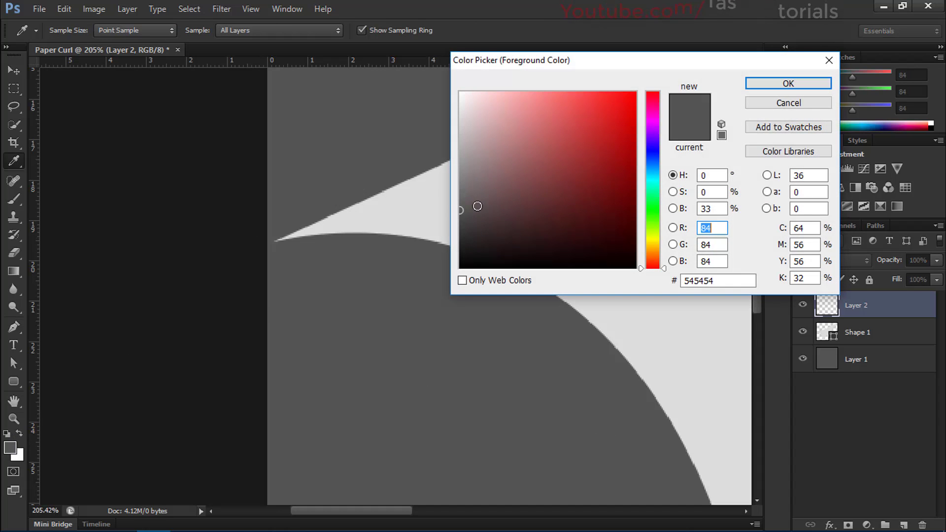
text(130)
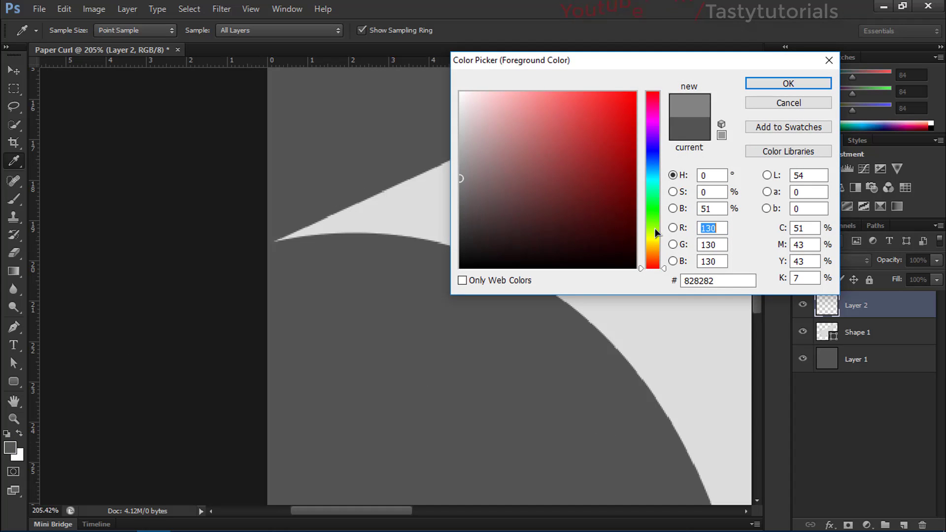
drag(655, 228, 653, 218)
drag(559, 226, 579, 221)
click(768, 86)
key(p)
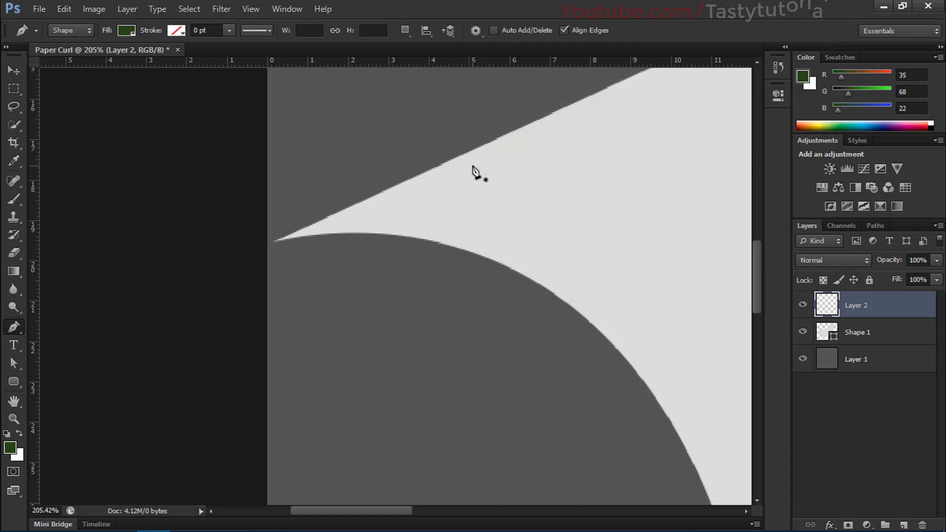
- Start a green pen shape just outside the canvas at the curl's left tip and follow the arch onto the curl, about 204 px wide
drag(307, 184, 180, 297)
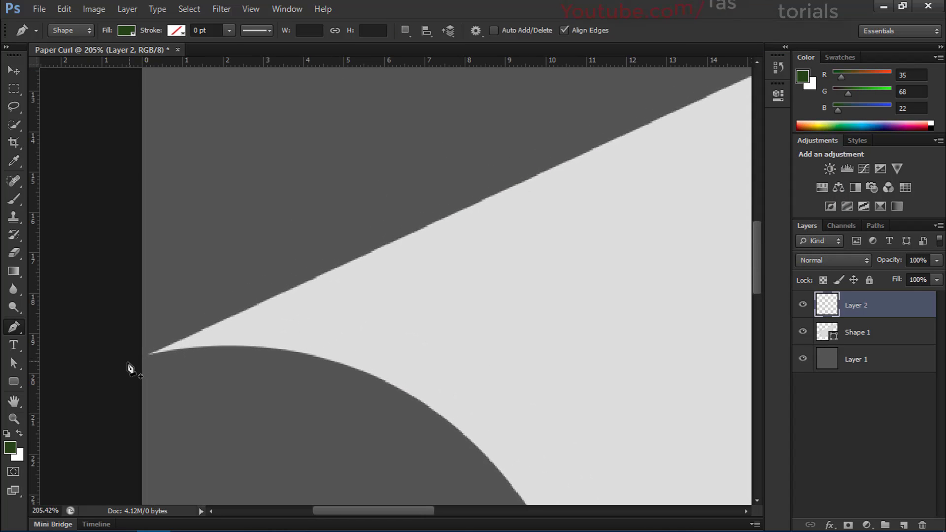
click(128, 363)
click(200, 342)
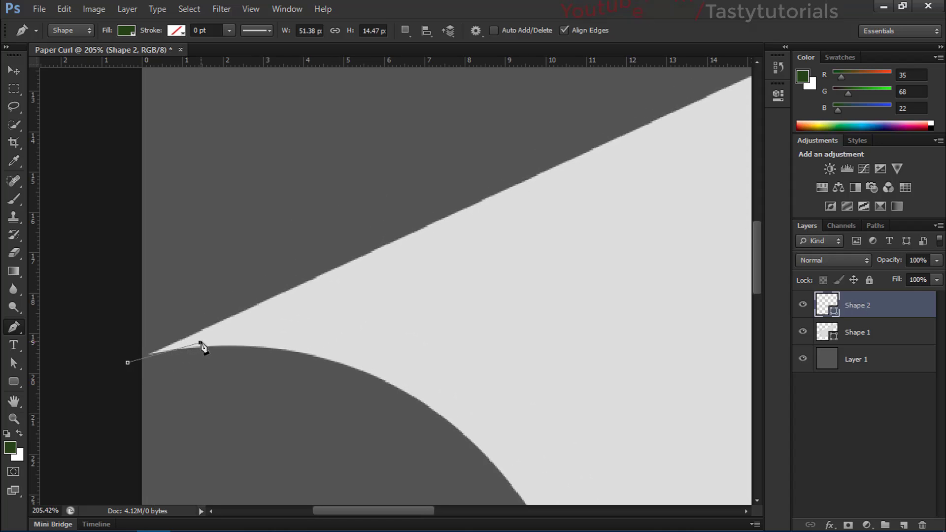
drag(200, 342, 223, 342)
scroll(311, 334, down, 2)
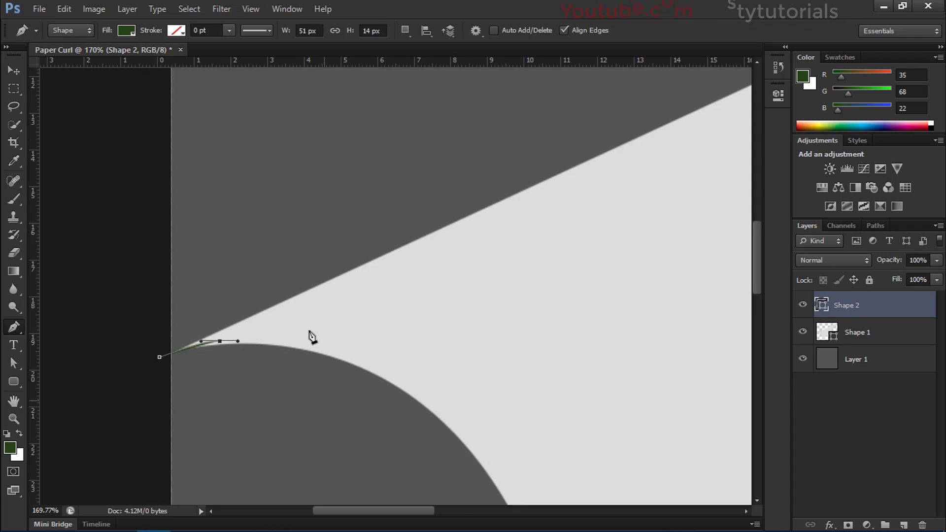
click(392, 354)
scroll(442, 365, down, 2)
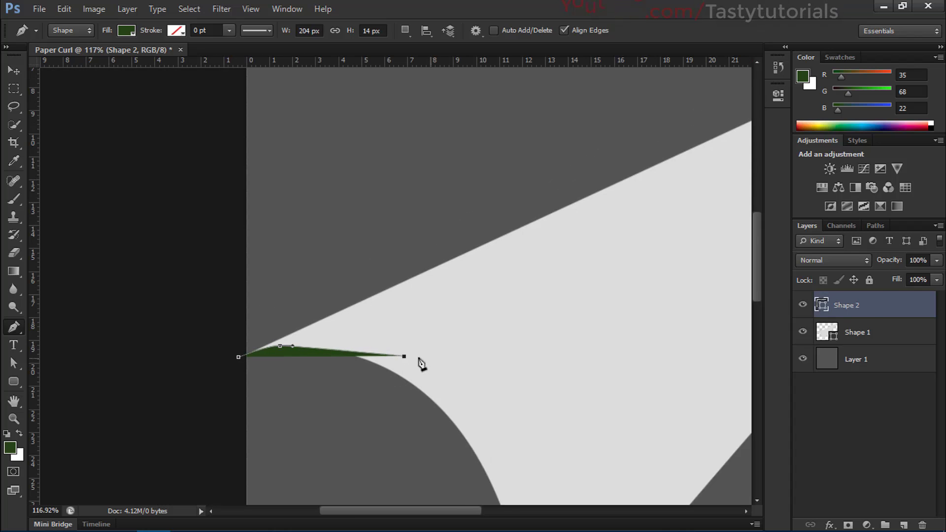
- Extend the green shape's lower edge diagonally across the curl to just past the canvas's upper-right corner
click(444, 323)
click(569, 265)
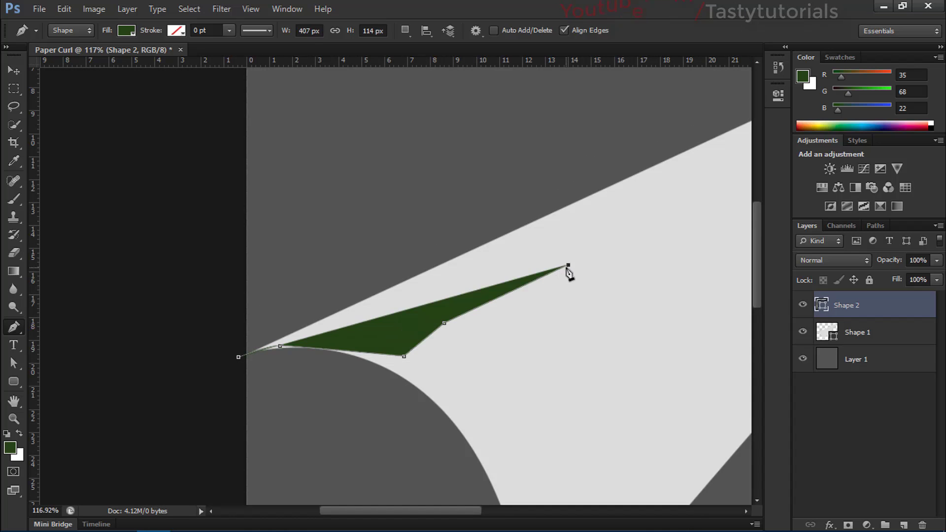
click(671, 207)
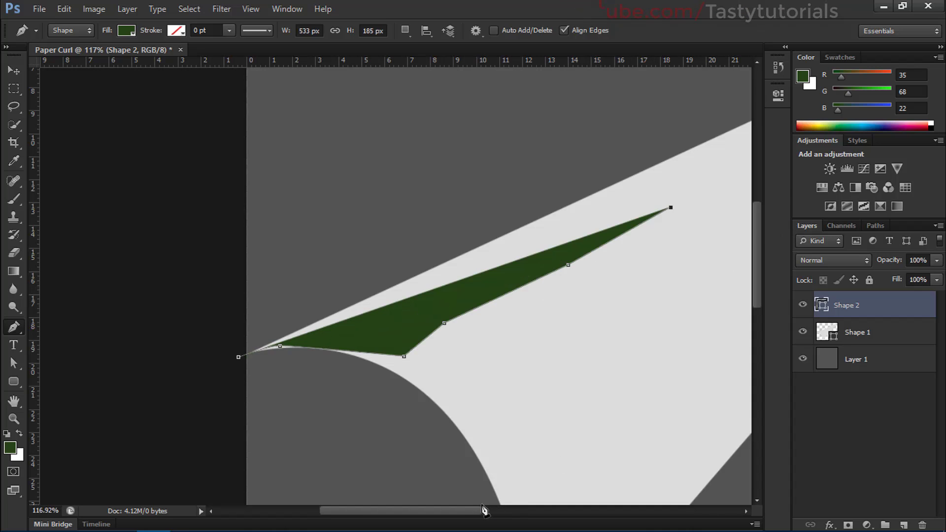
scroll(508, 512, right, 1)
scroll(647, 280, down, 1)
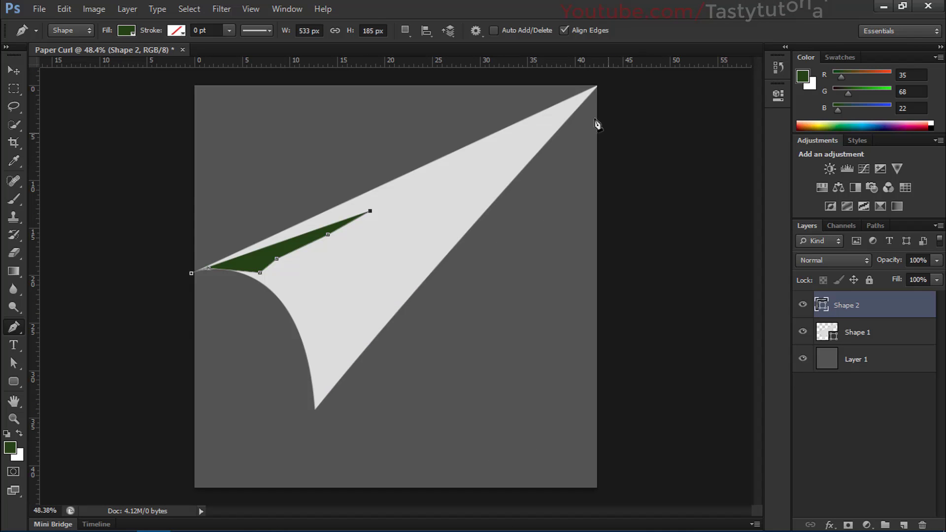
click(595, 89)
scroll(581, 105, up, 4)
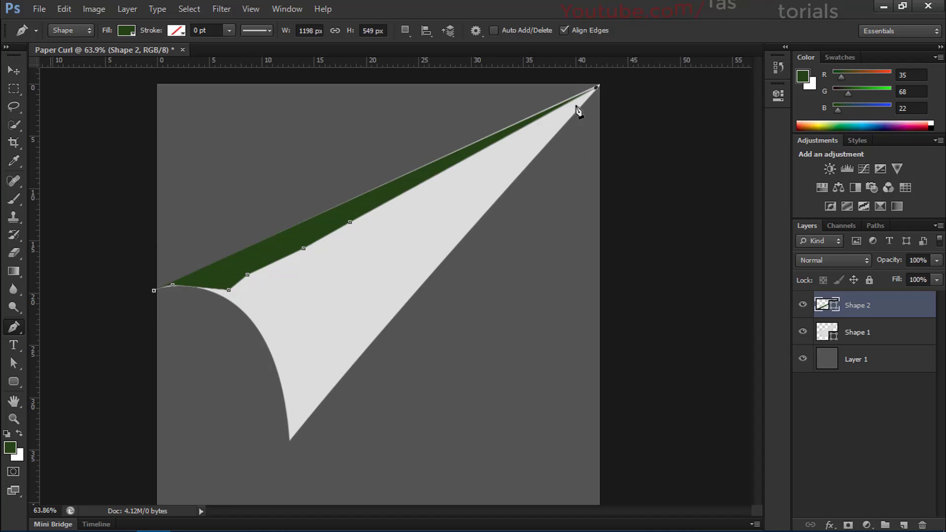
scroll(579, 111, up, 4)
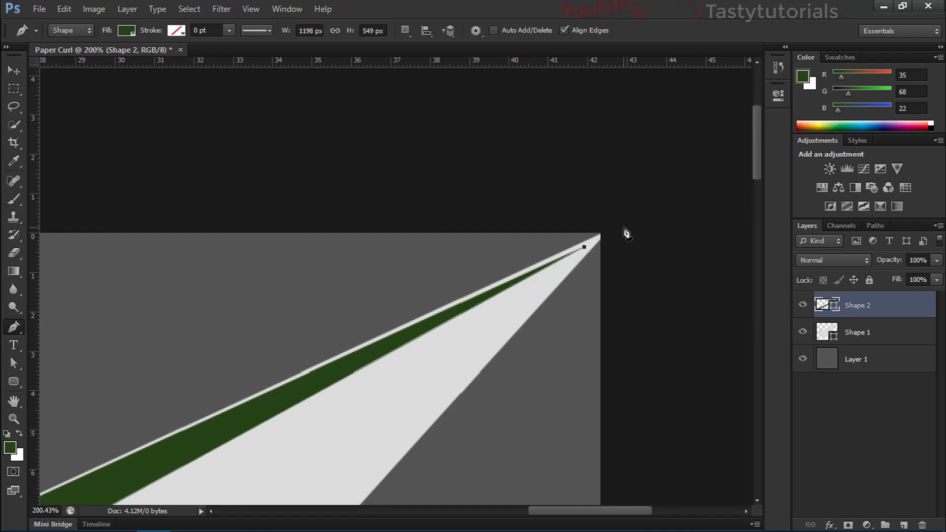
click(600, 238)
- Continue the green shape's outline leftward with points just above the canvas's upper edge
click(580, 204)
click(434, 236)
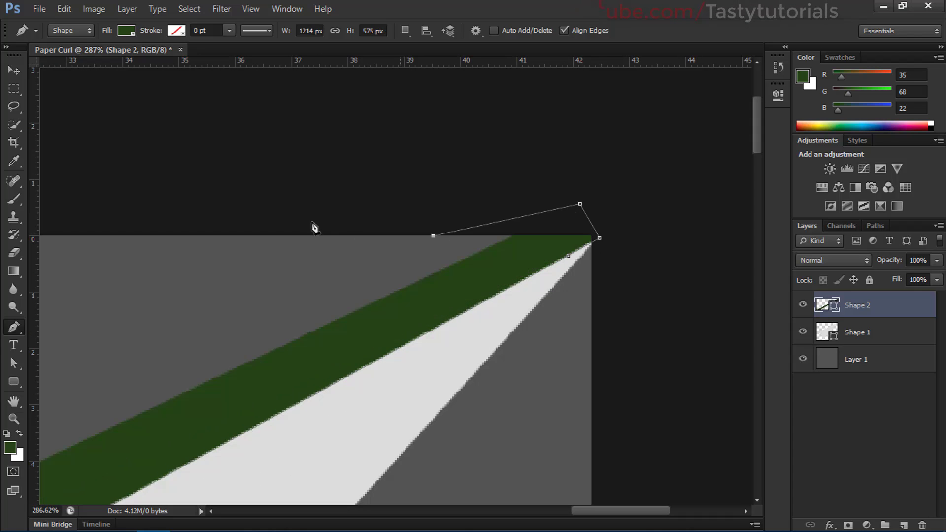
key(ctrl+z)
click(381, 205)
click(256, 202)
scroll(264, 220, down, 4)
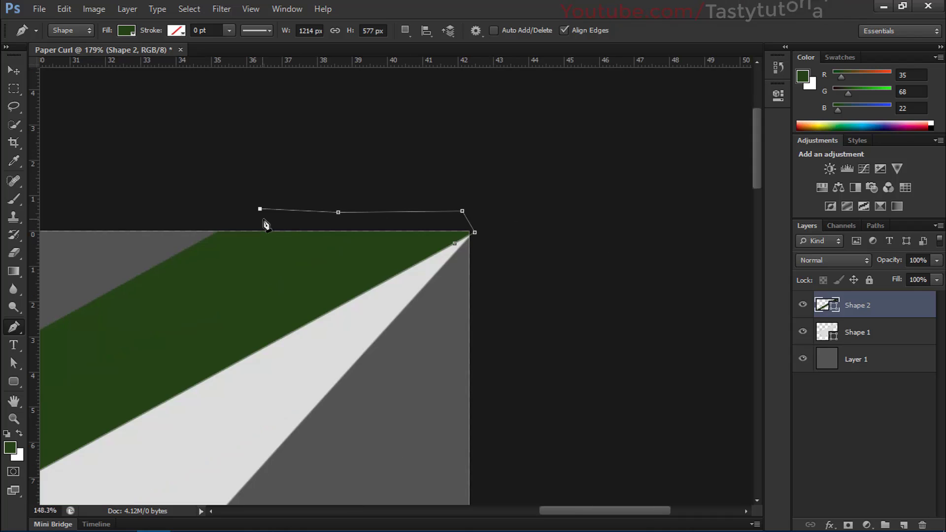
drag(398, 186, 735, 178)
click(510, 208)
click(355, 186)
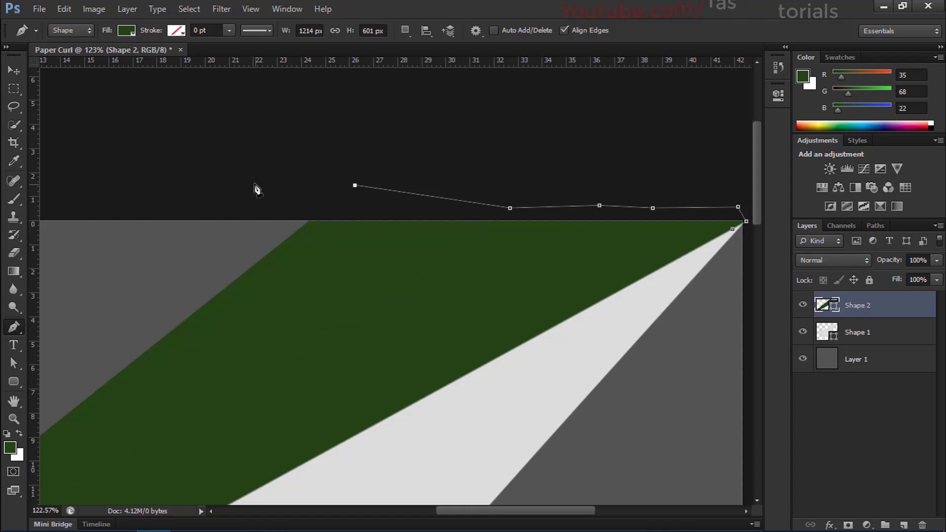
click(254, 183)
click(148, 180)
- Take the outline around the canvas's upper-left corner, down outside its left edge, and close it at the start, about 1254 by 607 px
drag(141, 199, 557, 159)
click(508, 147)
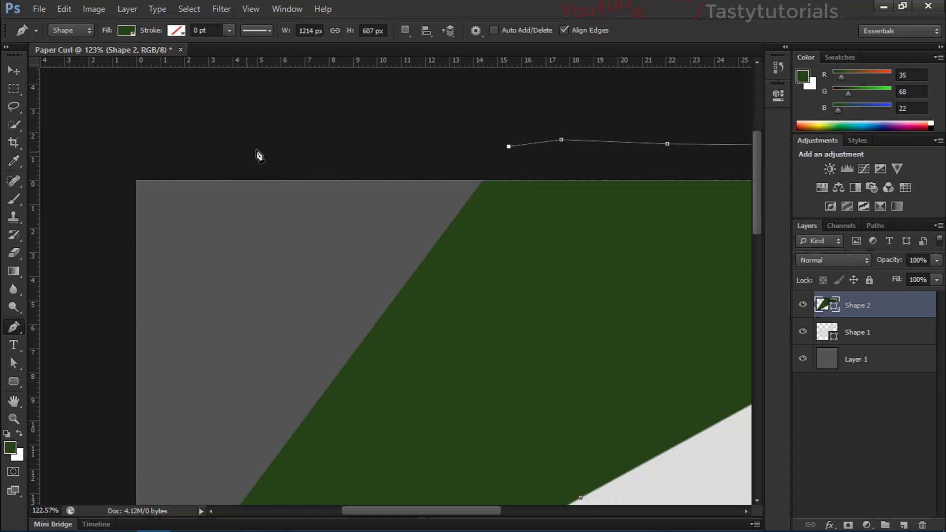
click(258, 153)
click(162, 154)
click(117, 165)
click(121, 250)
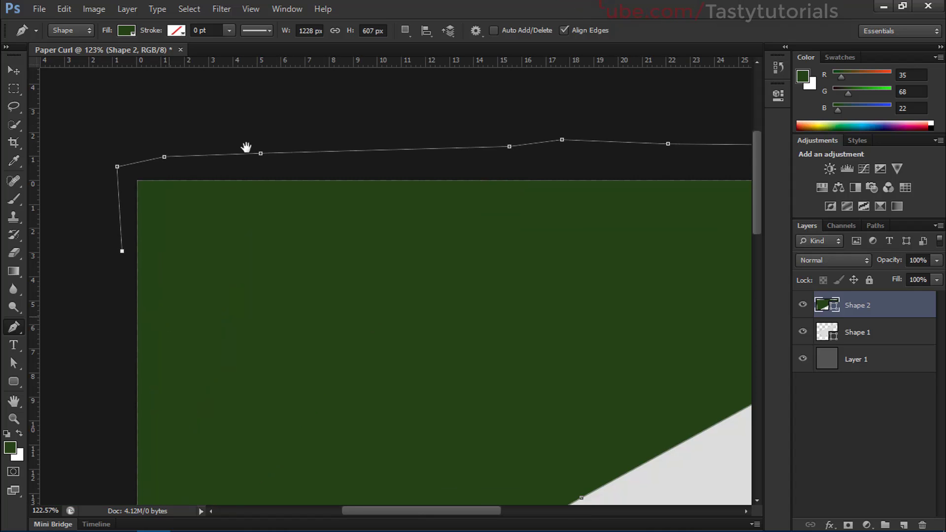
drag(172, 310, 277, 76)
click(225, 204)
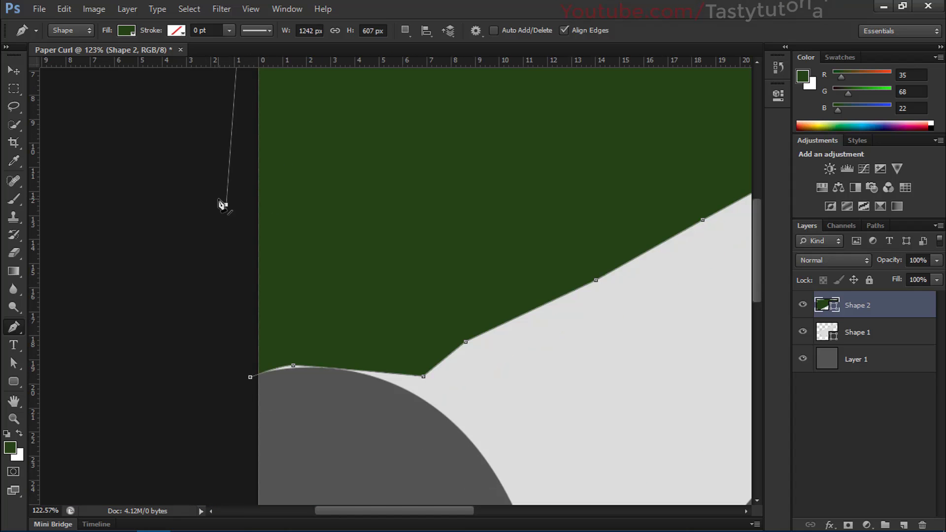
click(216, 322)
scroll(249, 382, down, 1)
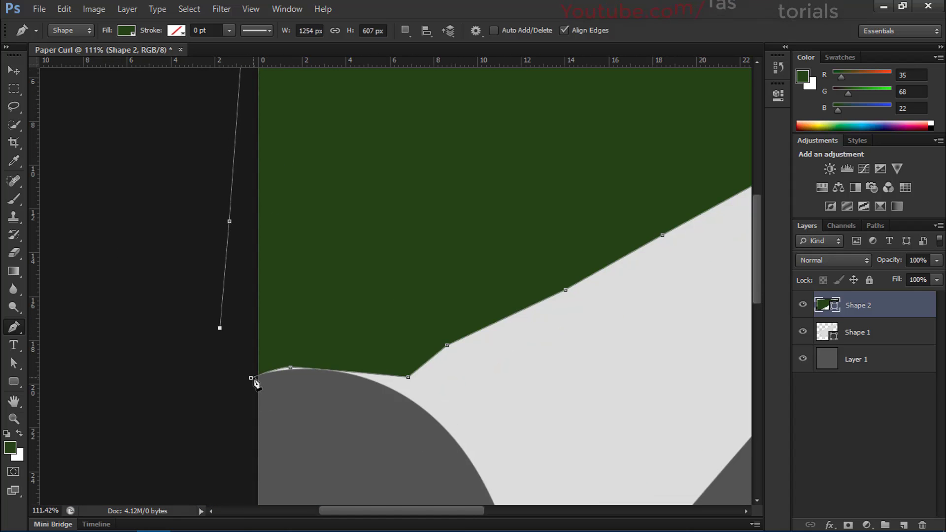
scroll(246, 342, down, 10)
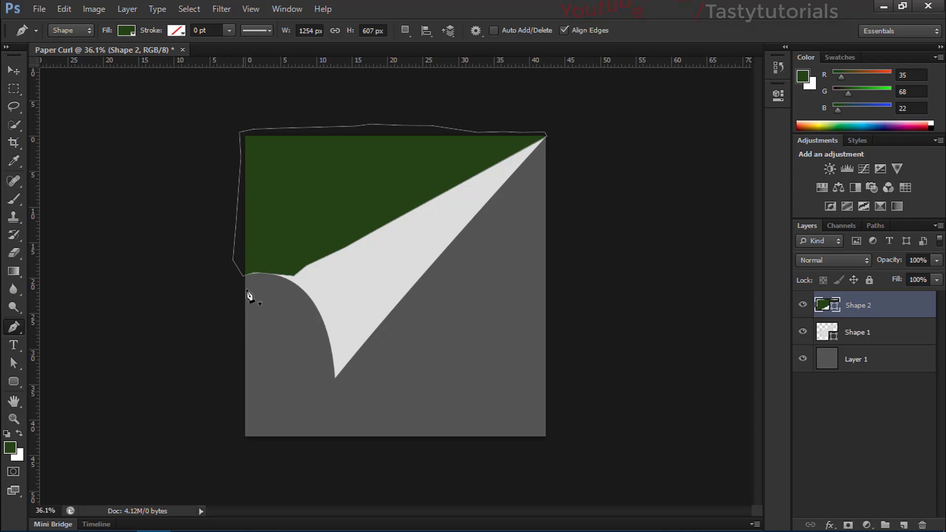
- Move the green Shape 2 layer below the Shape 1 curl layer and deselect all layers
drag(864, 312, 863, 334)
key(v)
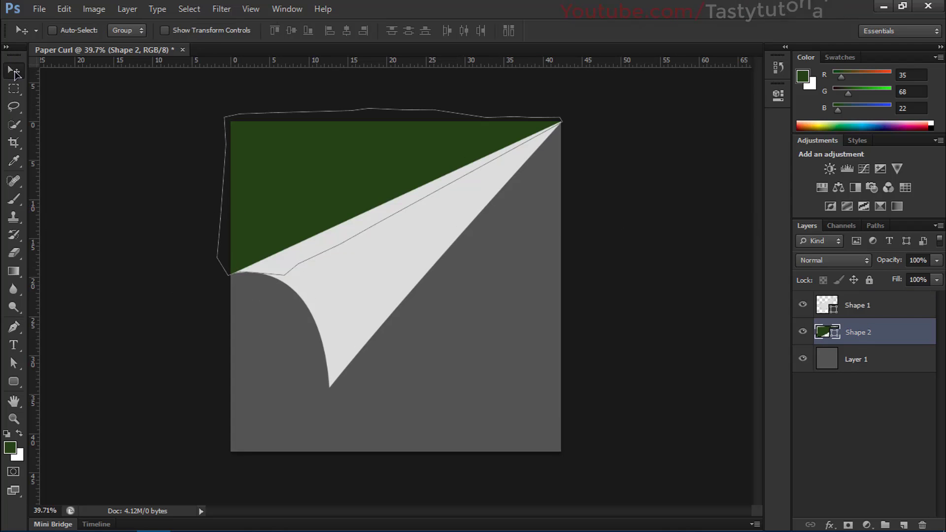
click(799, 365)
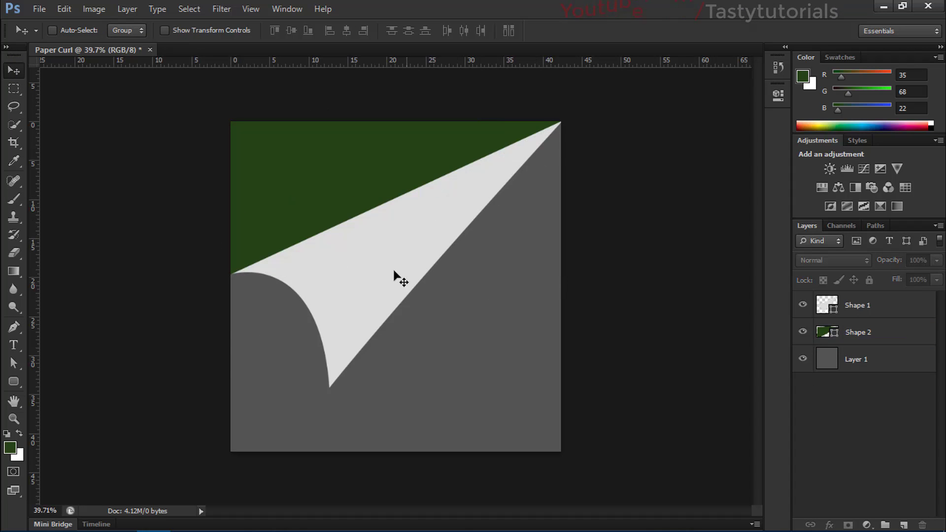
- Rename the Shape 1 layer as Curl
scroll(347, 337, up, 2)
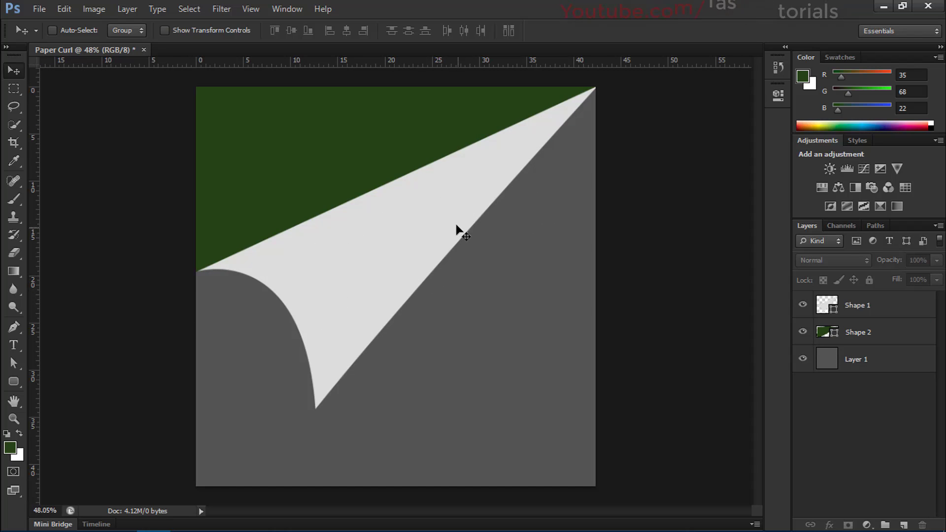
click(886, 305)
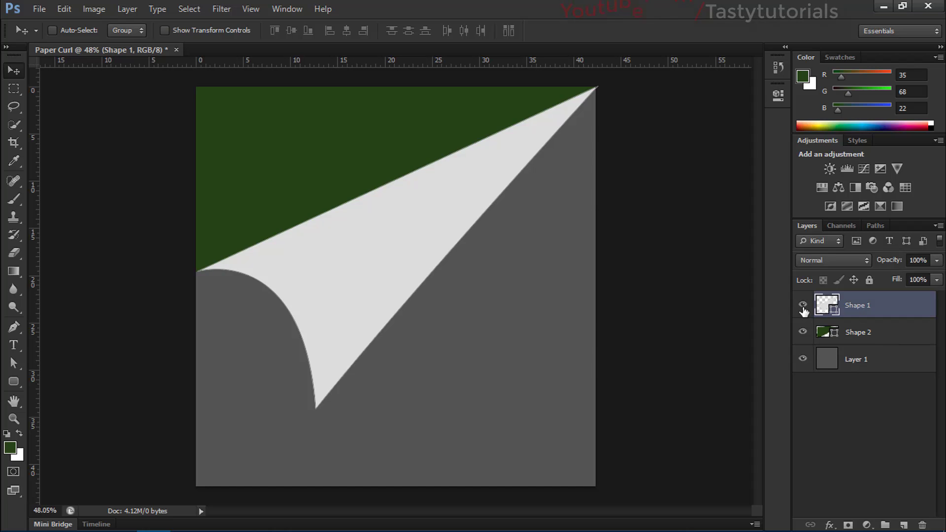
click(803, 304)
click(803, 304)
double_click(858, 306)
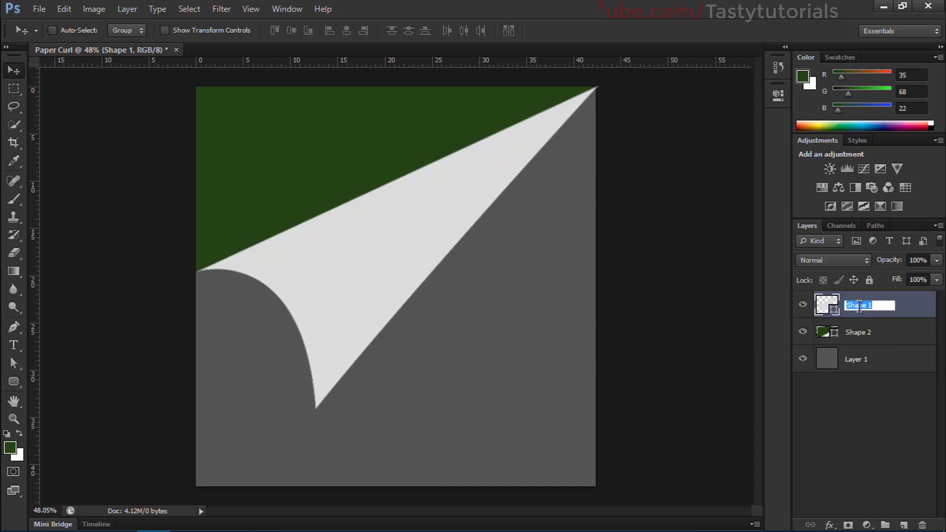
text(Curl)
key(Return)
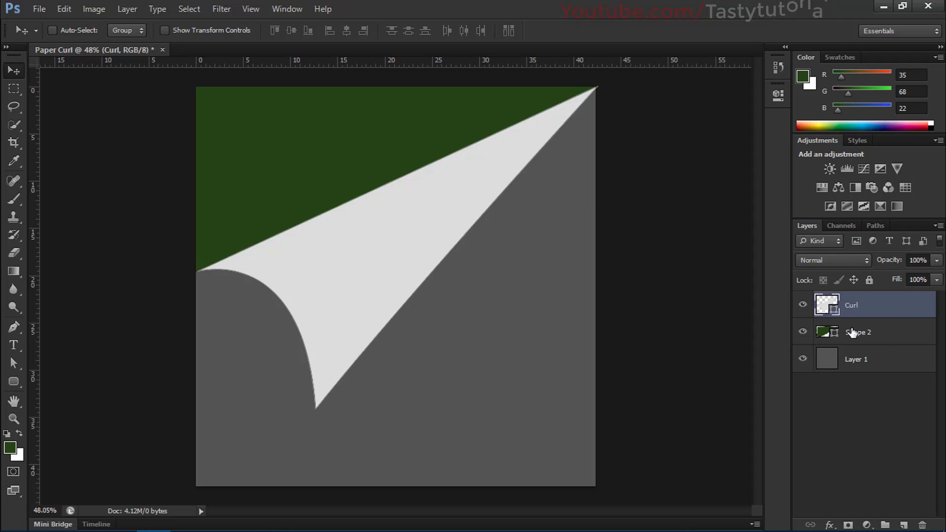
- Rename the Shape 2 layer as Under and Layer 1 as Forground
double_click(857, 333)
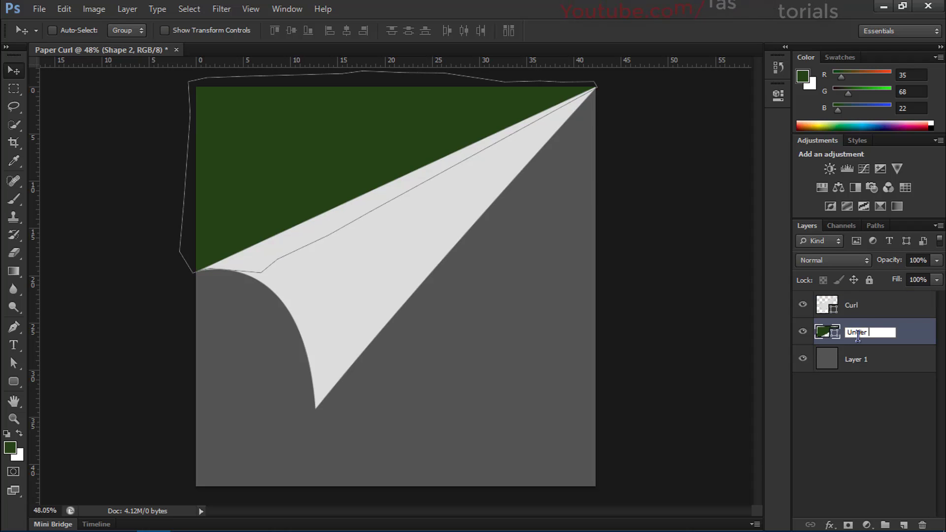
text(Under)
key(Return)
click(857, 359)
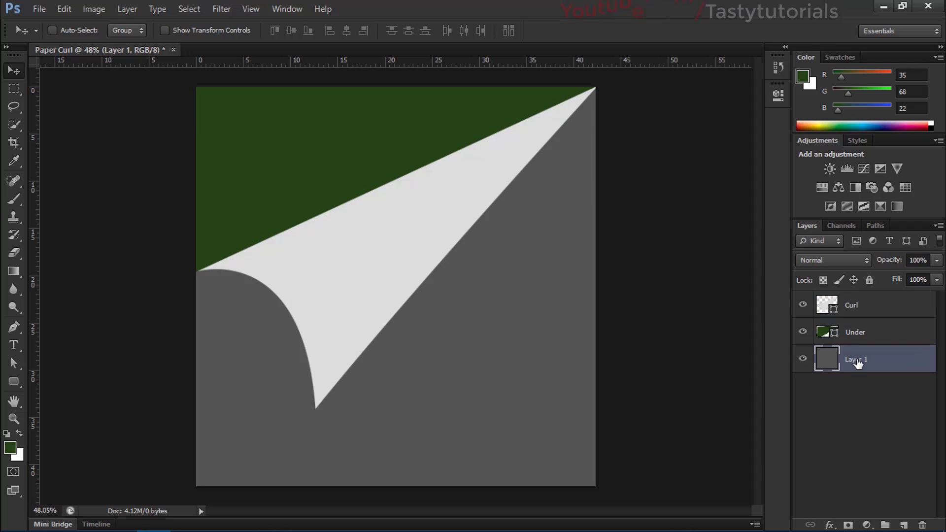
double_click(857, 359)
text(Fold)
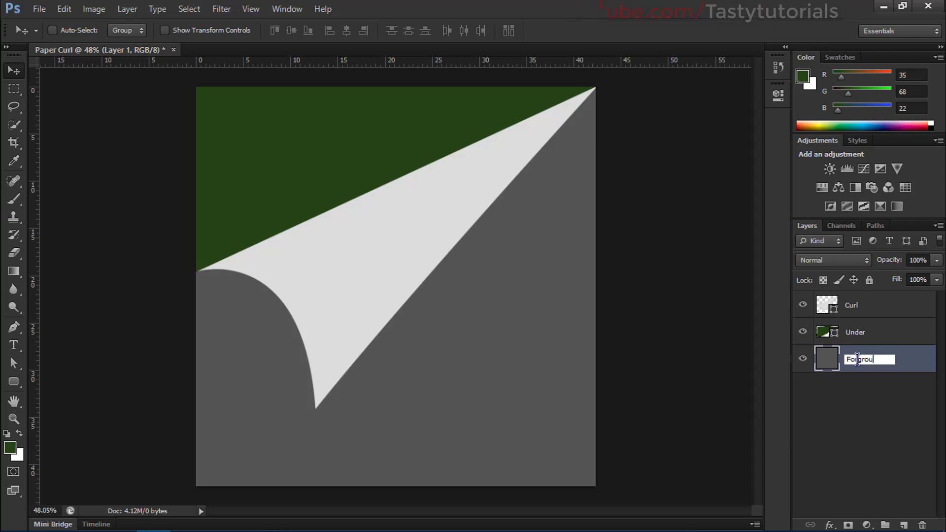
key(Return)
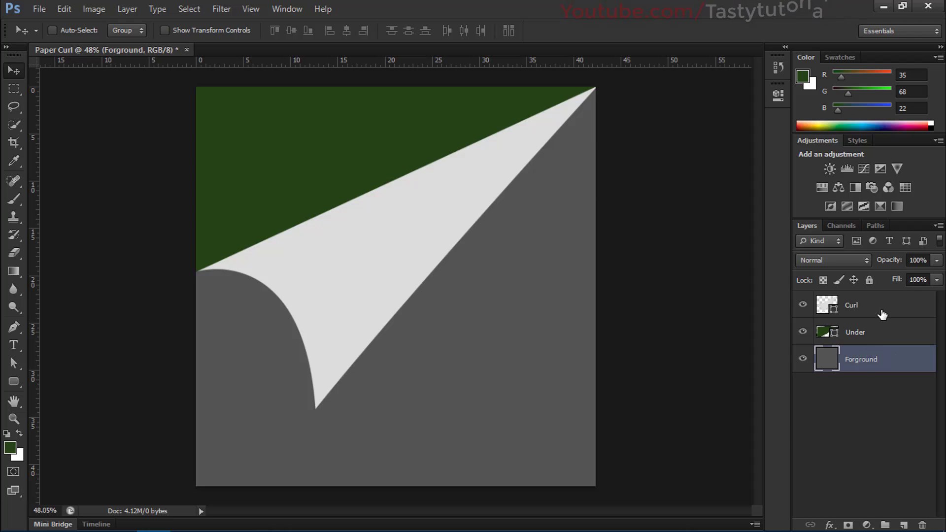
- Add a Gradient Overlay effect to the Curl layer
click(878, 310)
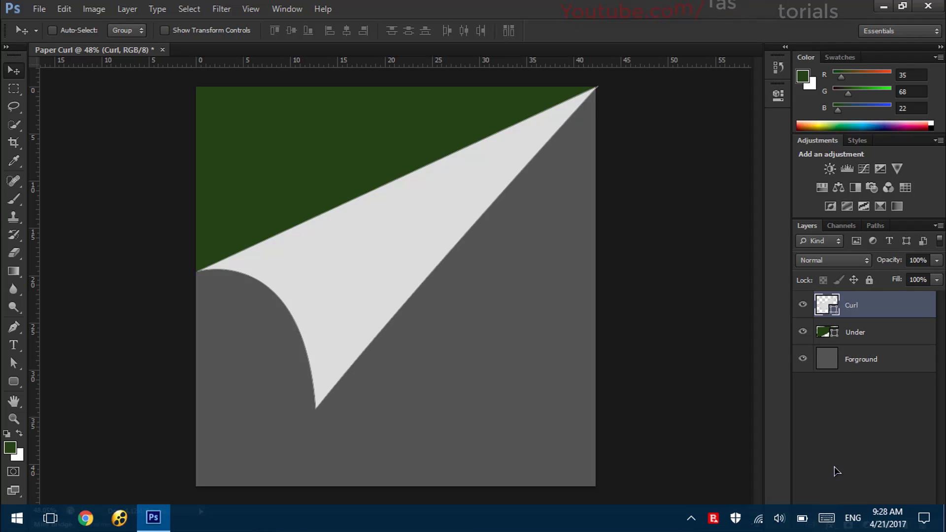
click(831, 524)
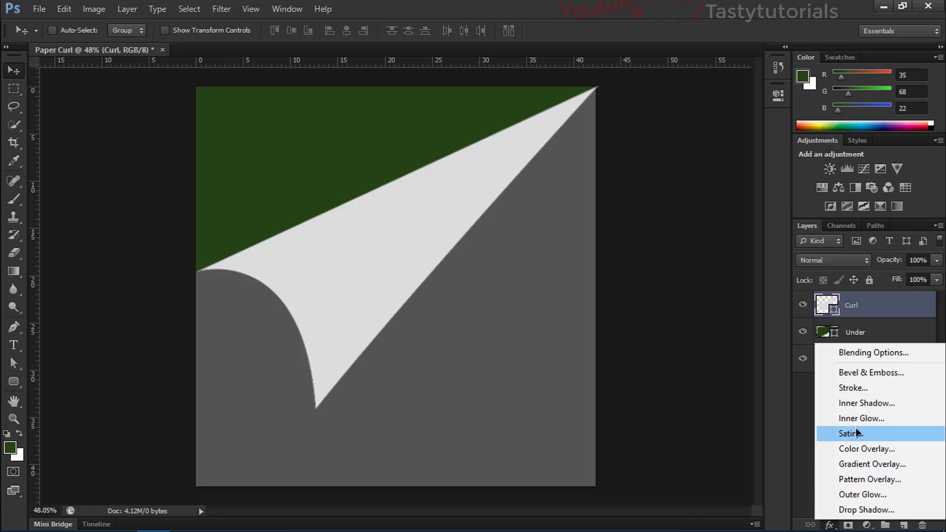
click(872, 464)
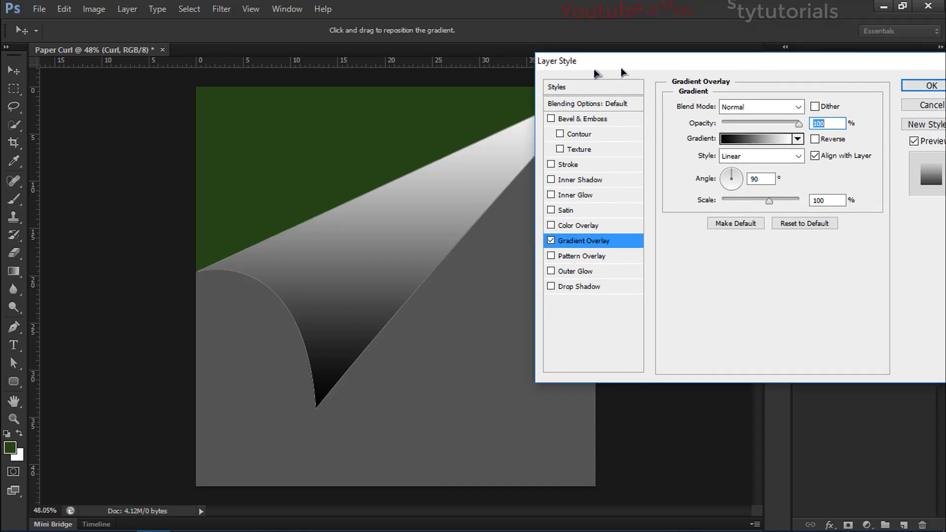
drag(597, 73, 628, 69)
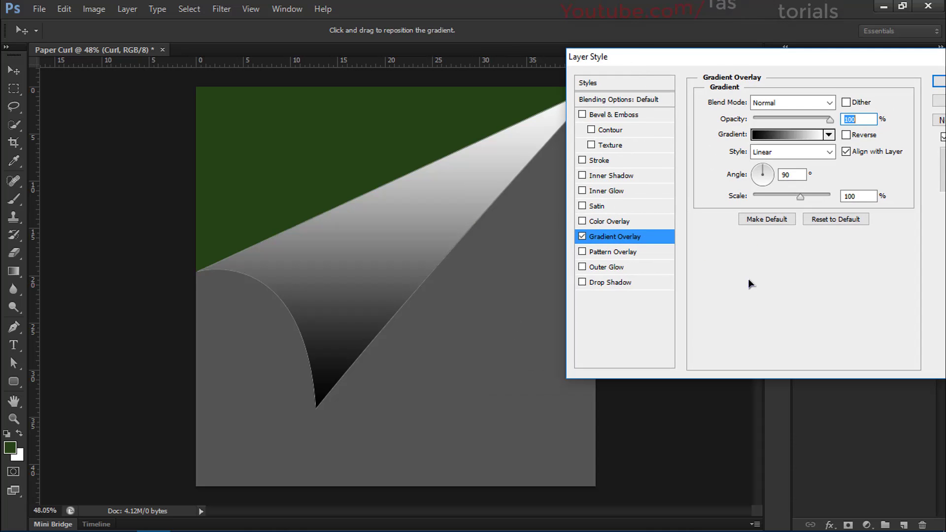
drag(734, 65, 668, 30)
- Add a light gray cecece color stop to the overlay's black-to-white gradient and place it at 33%
click(703, 132)
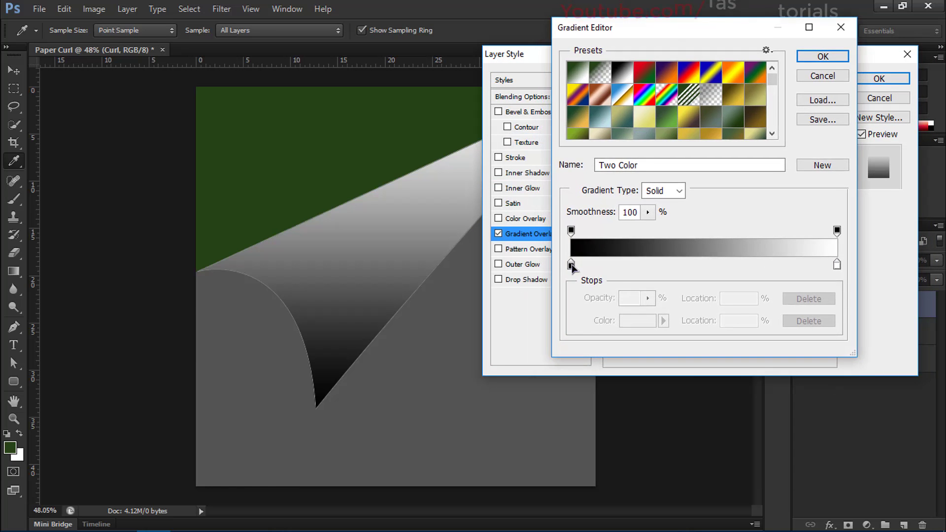
click(571, 266)
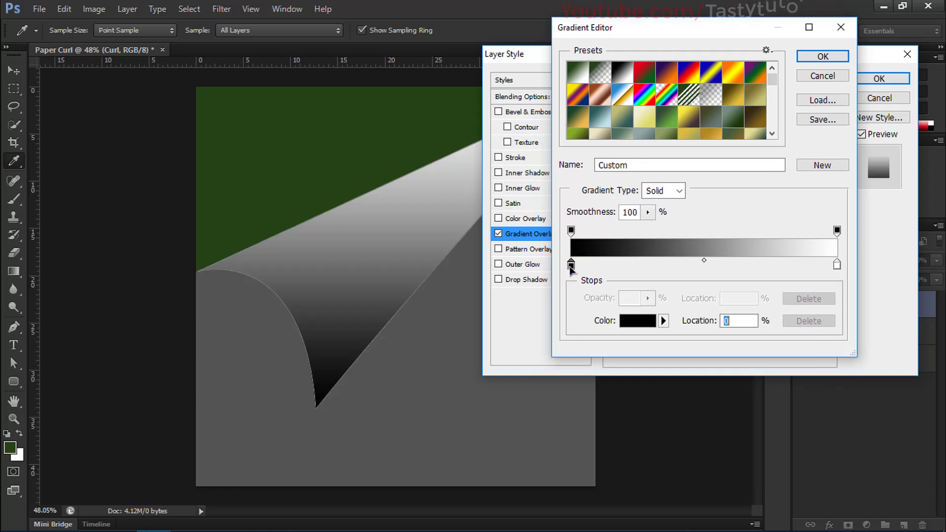
click(637, 267)
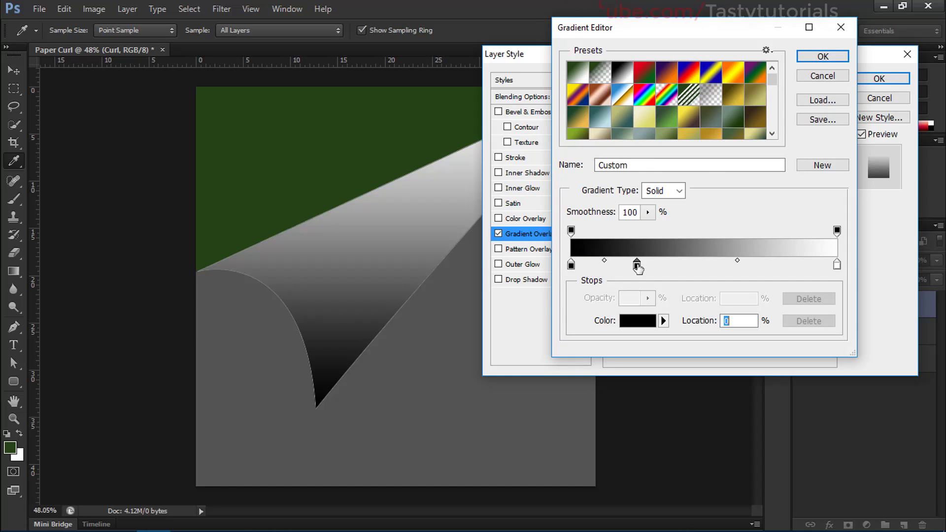
double_click(638, 266)
mouse_move(463, 172)
mouse_down()
mouse_move(450, 154)
mouse_move(448, 109)
mouse_move(466, 147)
mouse_move(451, 125)
mouse_up()
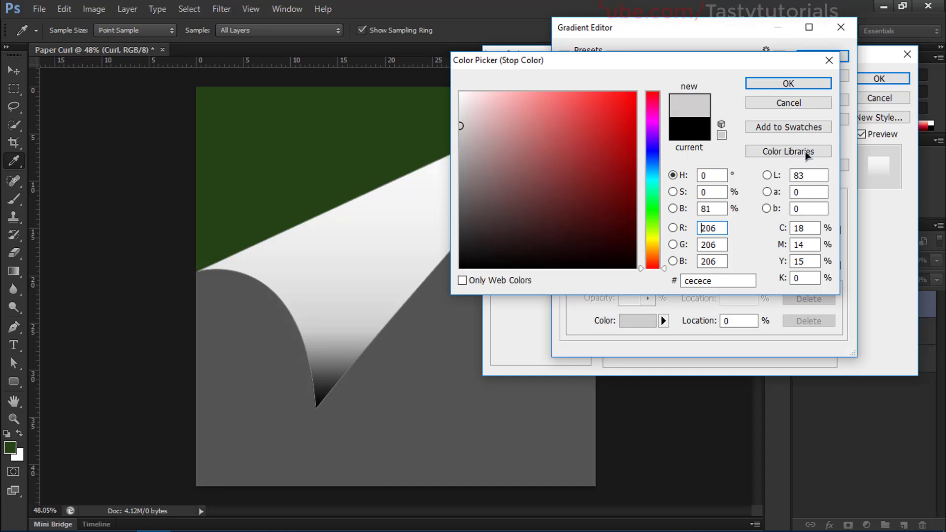
click(787, 84)
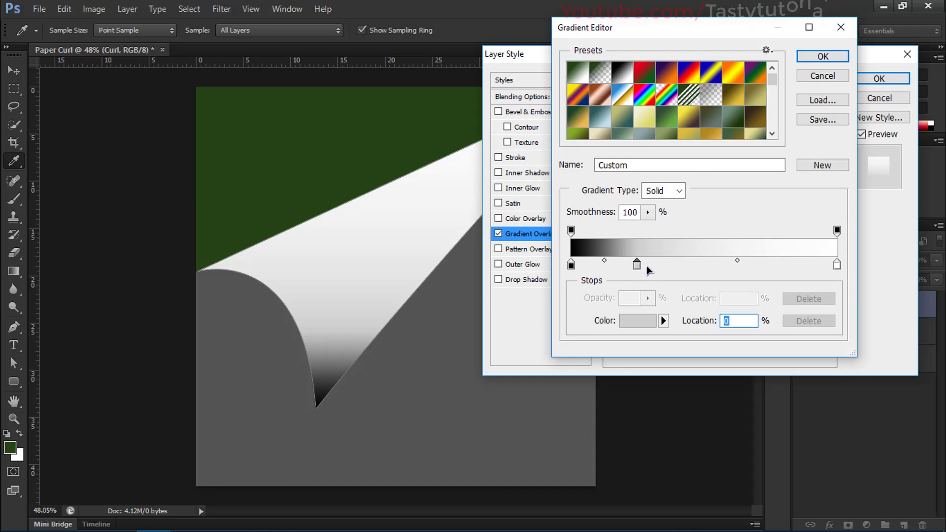
drag(647, 265, 659, 265)
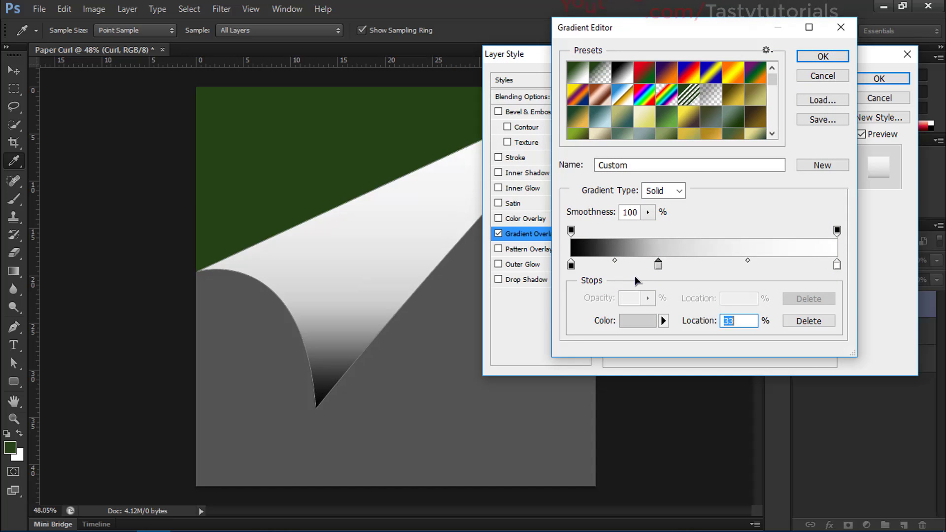
- Recolor the gradient's first stop dark gray and add a 5e5e5e stop between the light gray and white stops, then accept the gradient
click(571, 265)
click(597, 241)
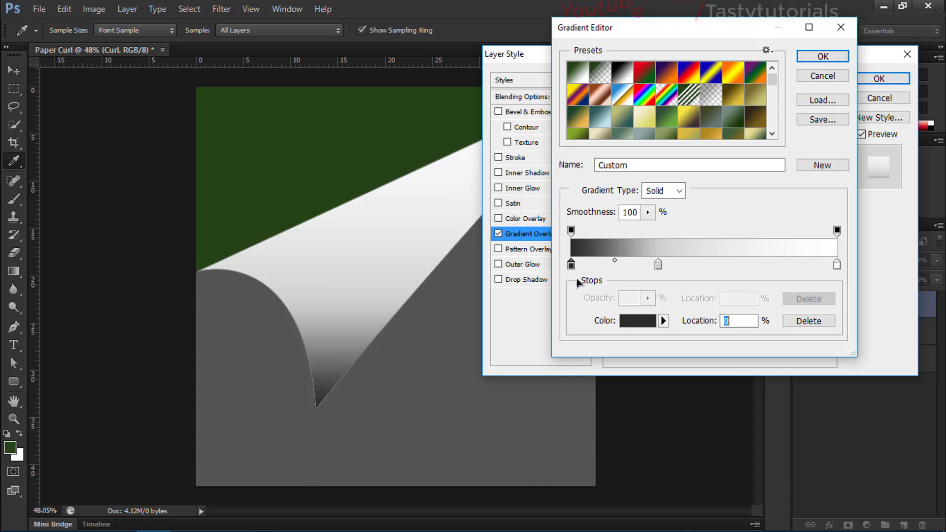
click(719, 265)
double_click(719, 264)
drag(461, 188, 460, 203)
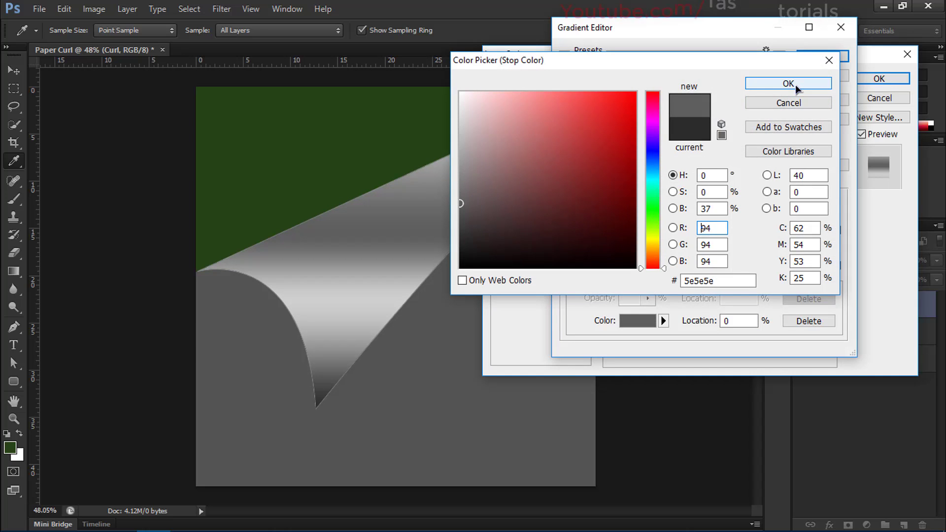
click(796, 85)
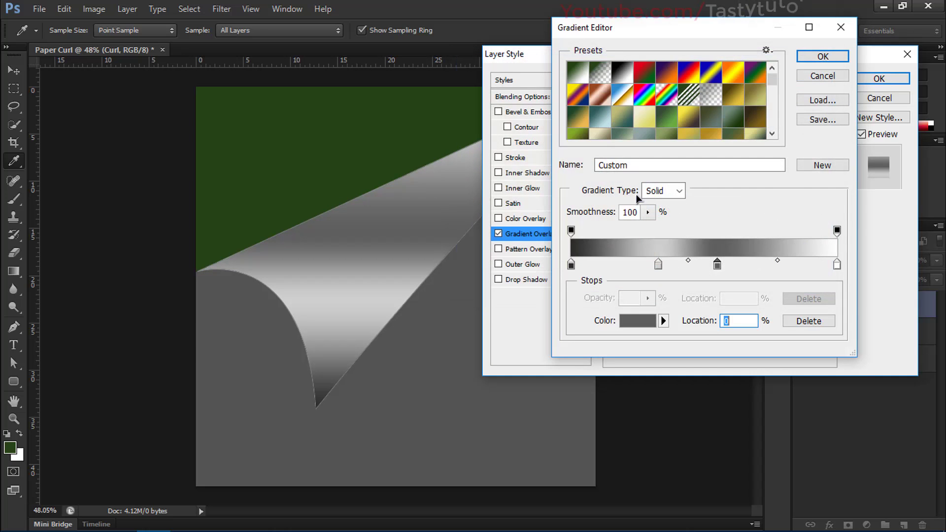
click(823, 59)
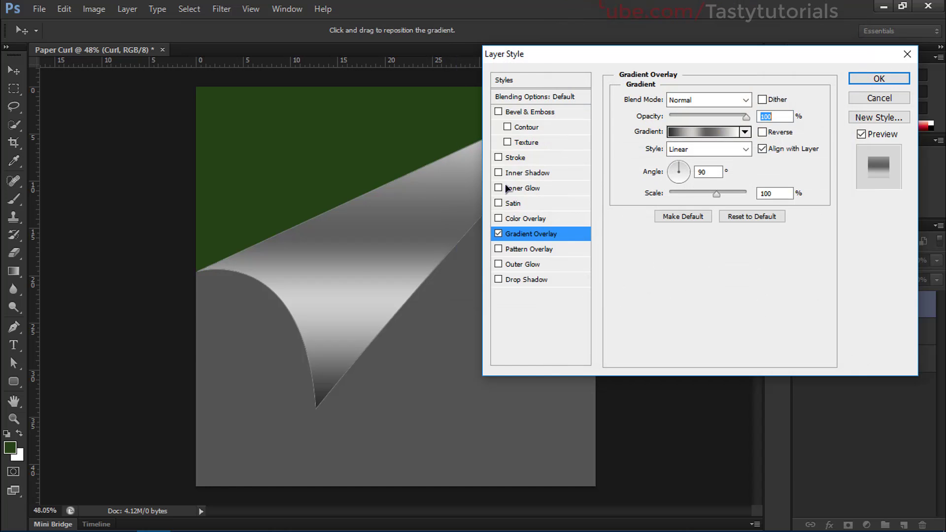
- Set the gradient overlay's angle to -57° and shift the gradient slightly toward the curl's lower edge
drag(557, 55, 635, 58)
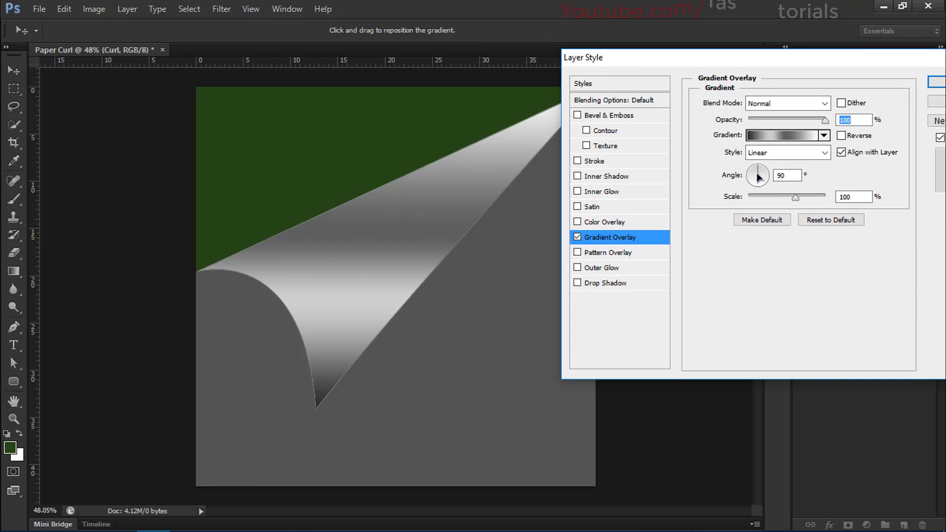
drag(759, 177, 765, 184)
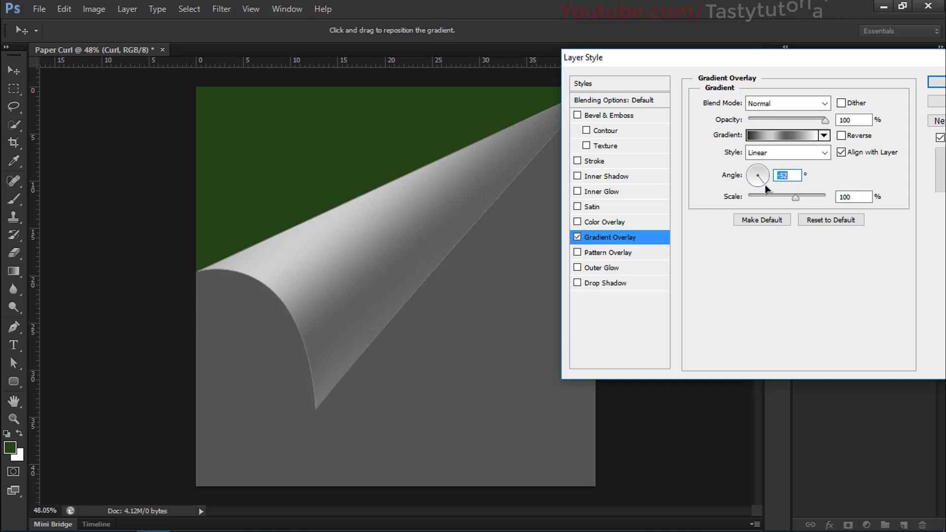
drag(765, 184, 765, 185)
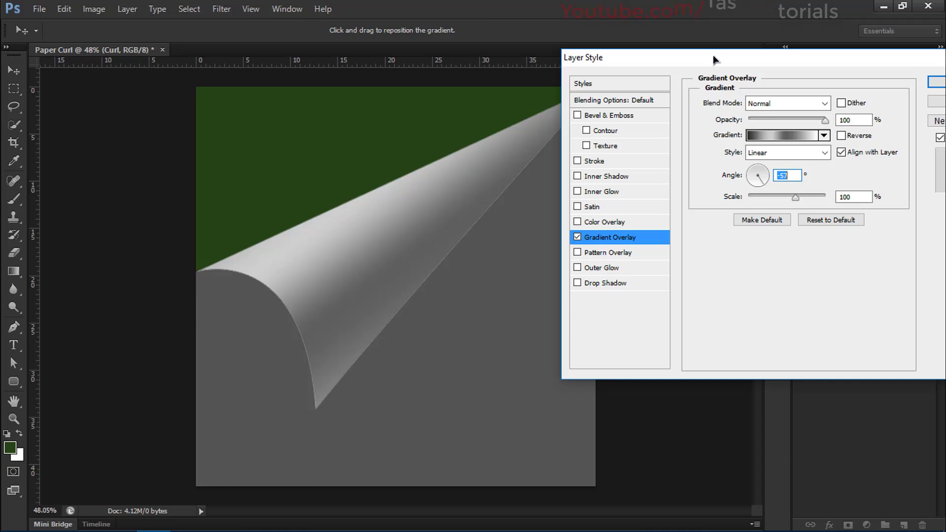
drag(715, 57, 740, 89)
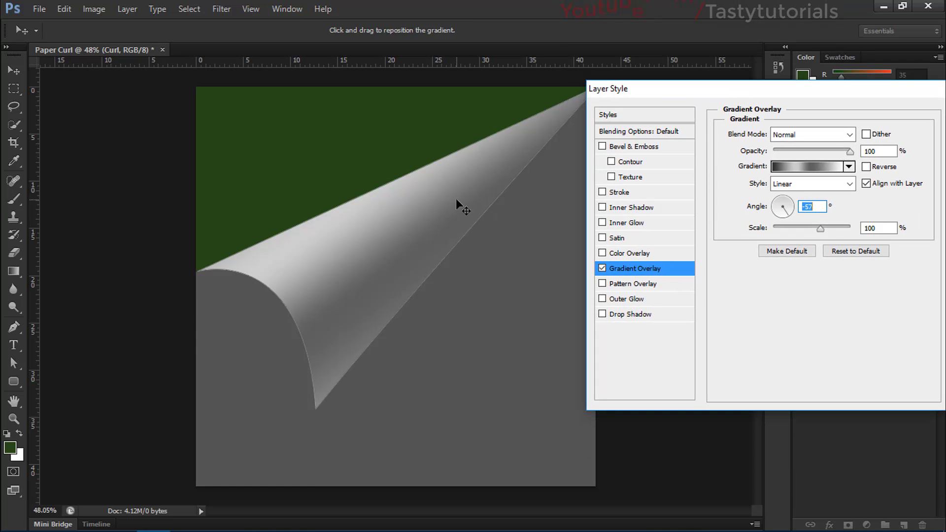
drag(456, 198, 469, 220)
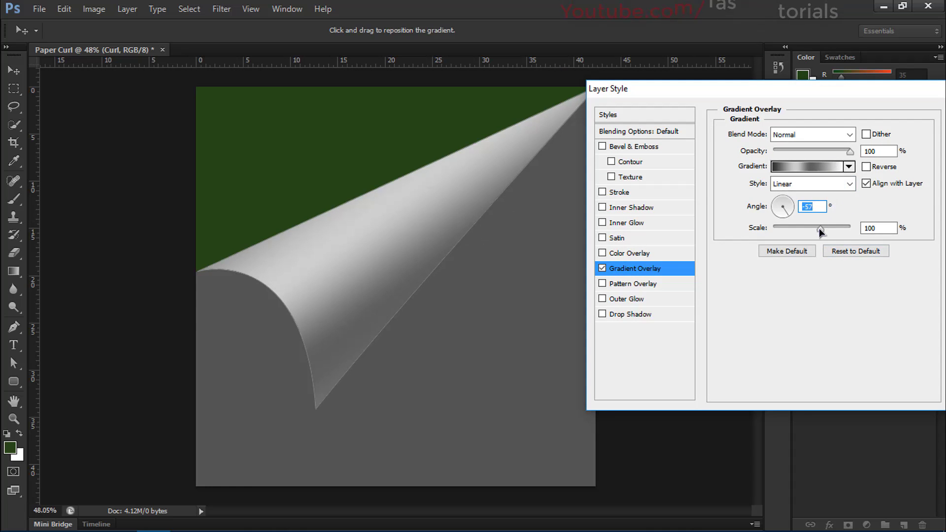
- Set the gradient overlay's scale to 50% and keep its style Linear
drag(819, 229, 789, 232)
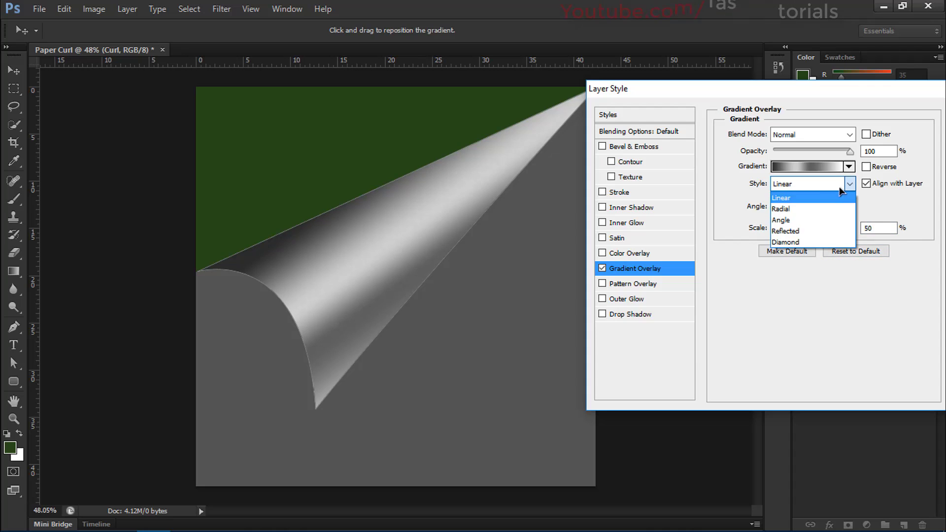
click(791, 193)
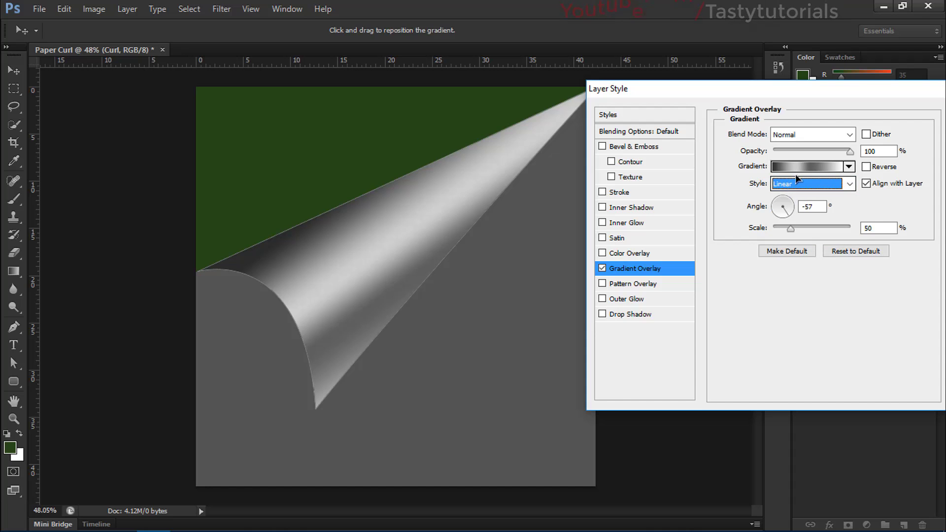
click(808, 184)
click(809, 184)
- Recolor the first stop of the overlay gradient to gray 5c5b5b
click(802, 169)
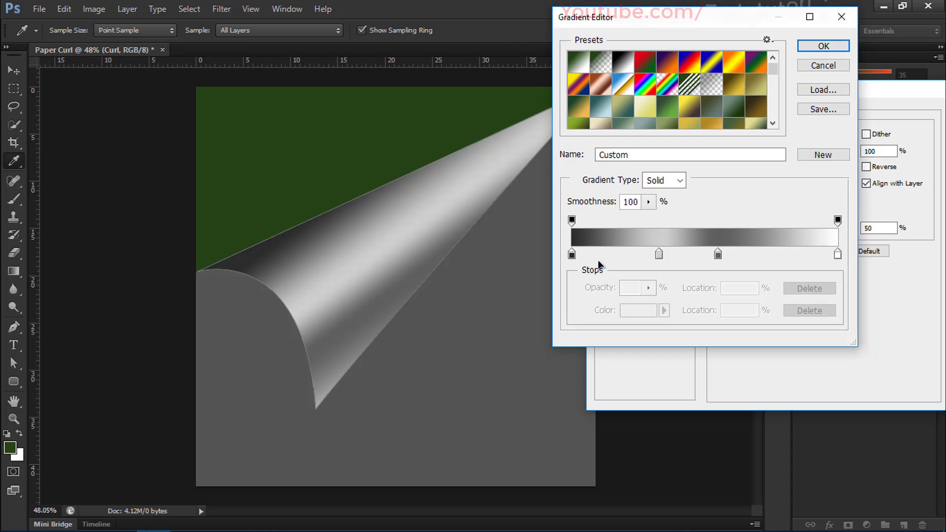
double_click(572, 255)
click(573, 254)
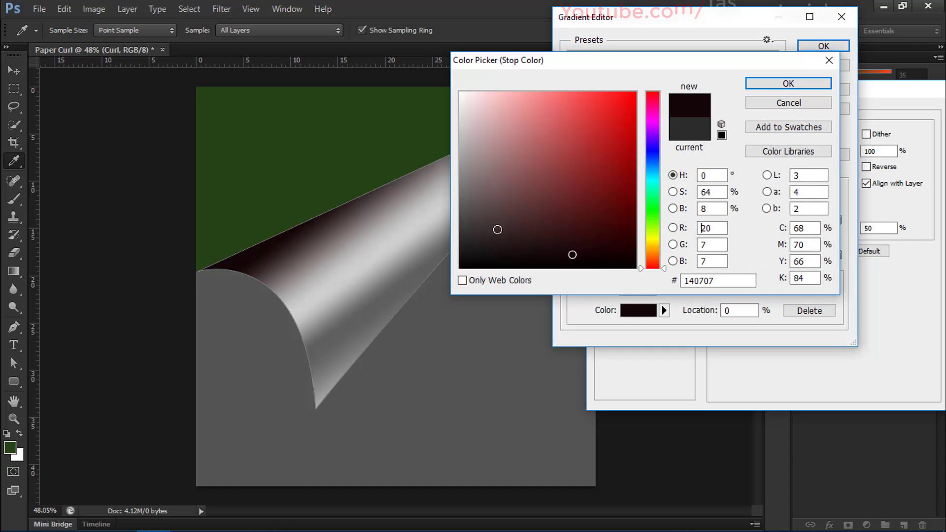
drag(469, 232, 462, 205)
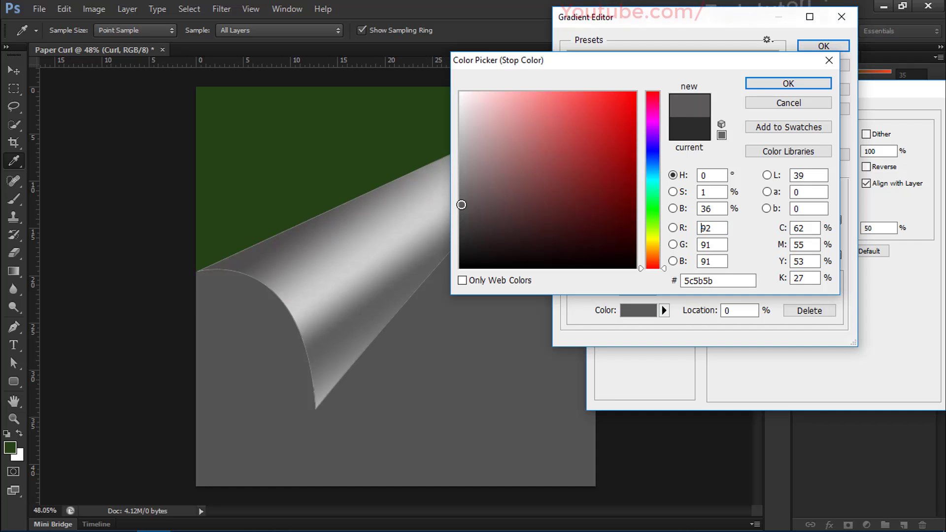
key(Return)
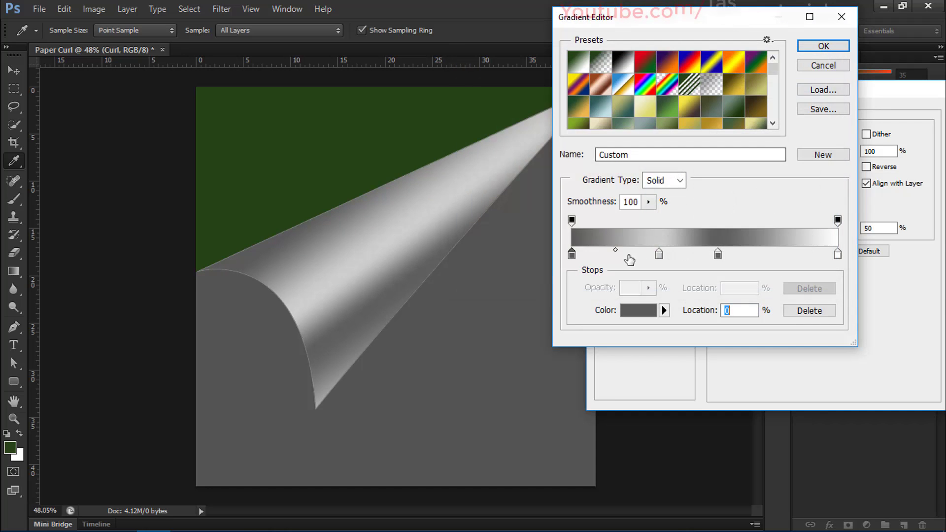
- Recolor the gradient stop at 33% to light gray ebebeb
double_click(659, 254)
click(455, 105)
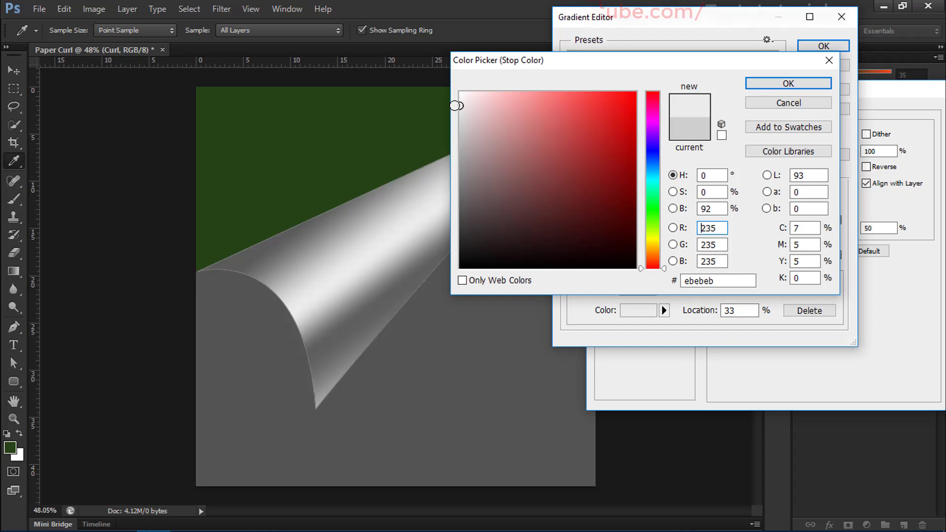
click(789, 84)
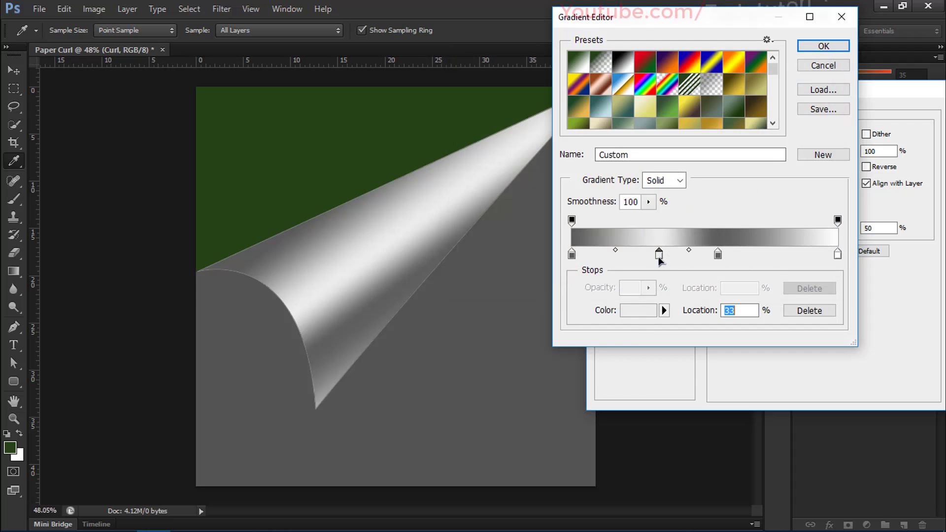
- Reposition the gradient stops so the light highlight sits at 27%, the first stop at 1% and the following dark gray stop near 50%
drag(653, 259, 629, 259)
drag(718, 255, 648, 256)
click(635, 255)
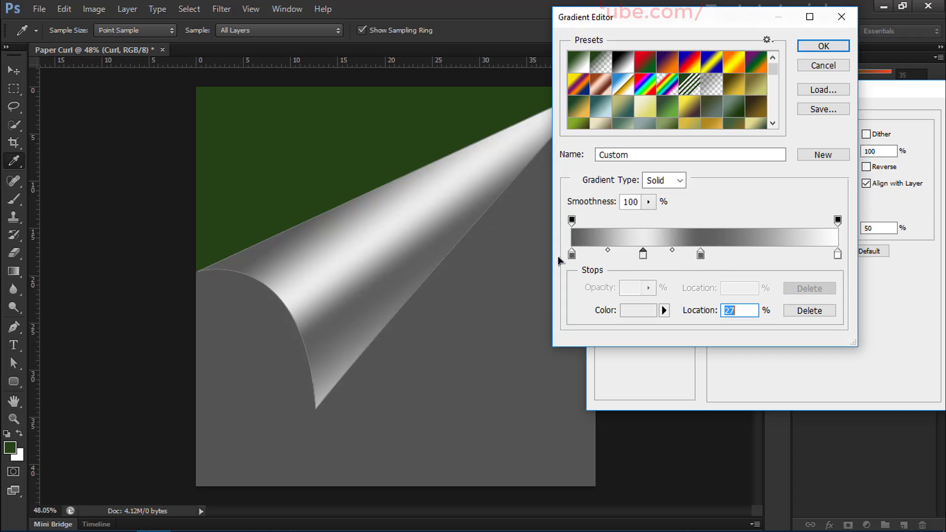
drag(572, 255, 574, 255)
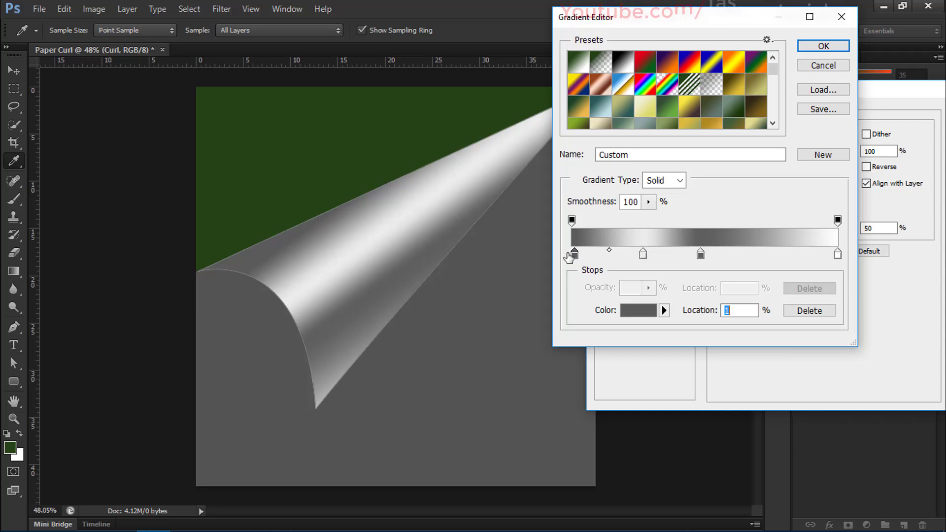
drag(715, 259, 706, 257)
- Add a stop between the dark gray stop near 50% and the white end stop, colored very dark neutral gray
click(766, 255)
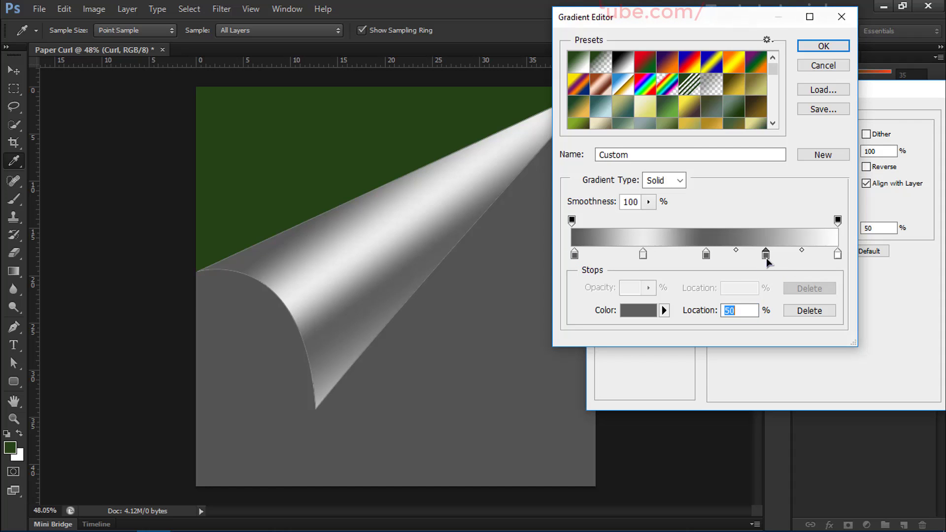
double_click(766, 256)
click(465, 183)
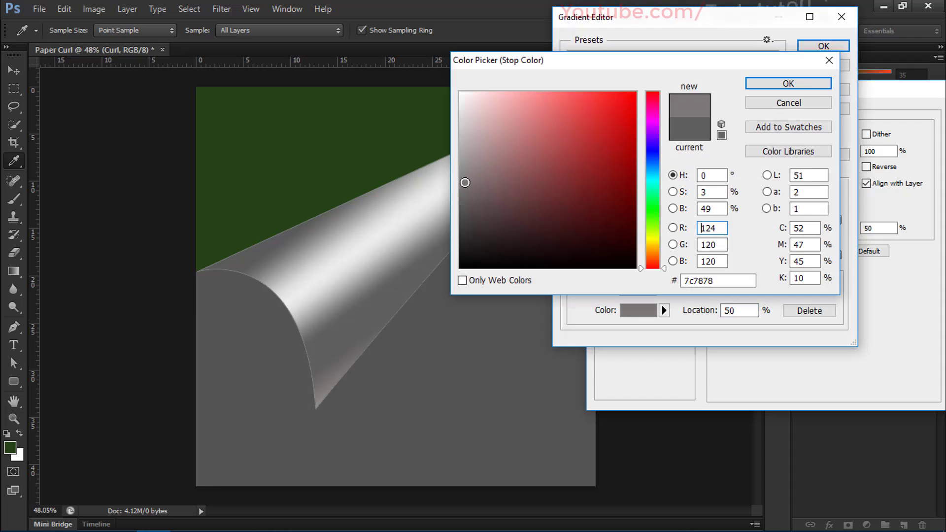
drag(465, 182, 466, 162)
drag(466, 196, 459, 229)
click(778, 89)
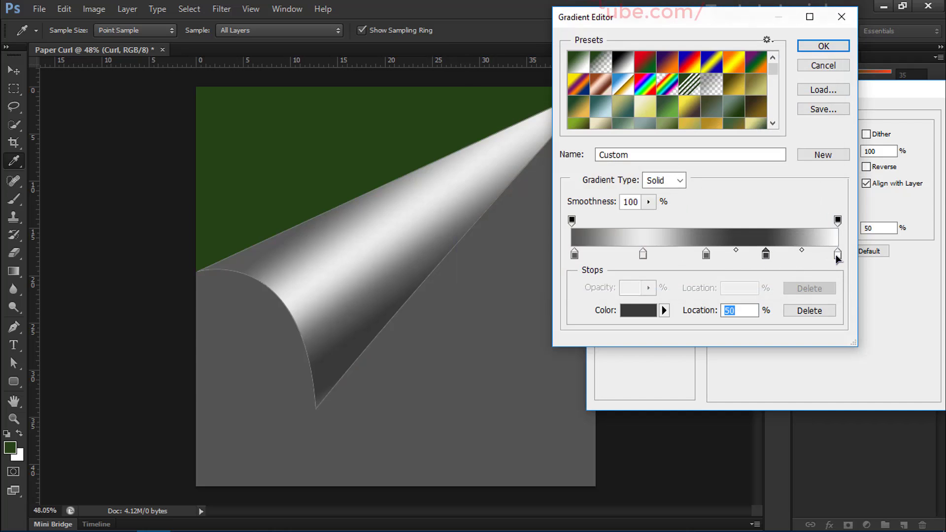
- Move the new very dark gray stop to 65% and the white end stop to 95%
drag(838, 259, 746, 259)
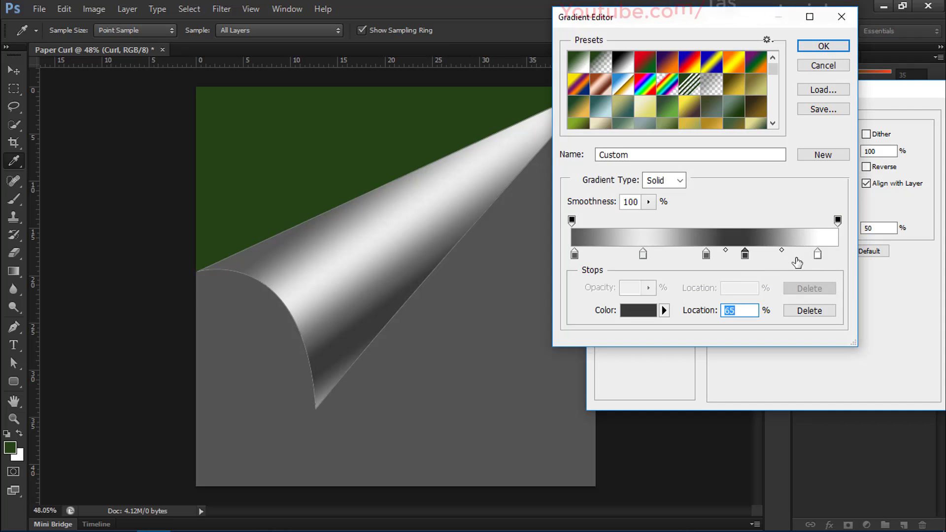
drag(818, 255, 827, 253)
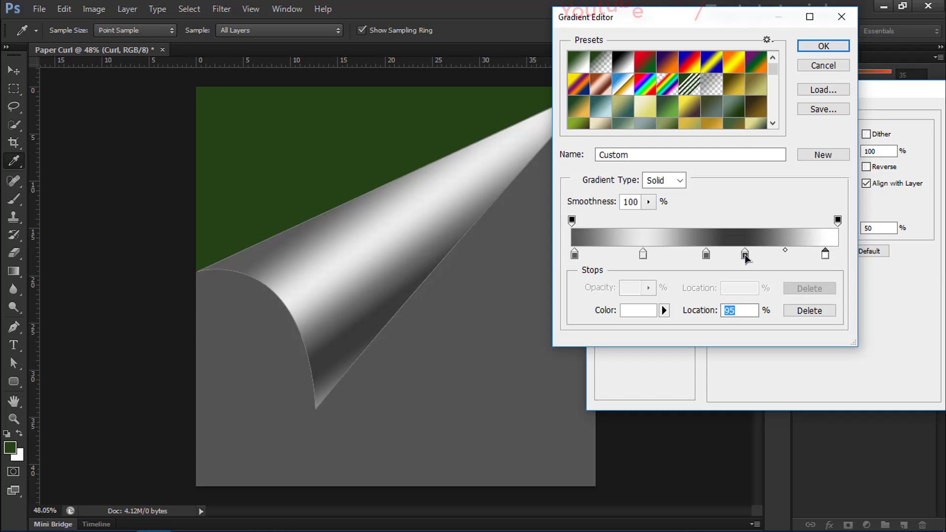
click(746, 256)
- Recolor the white gradient stop at 95% to medium gray 8f8f8f
click(825, 255)
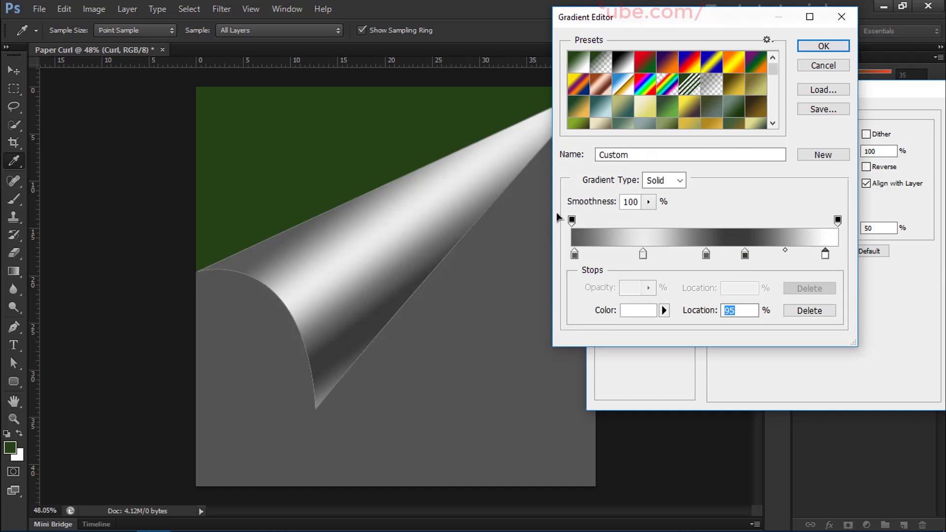
click(639, 310)
drag(466, 213, 462, 169)
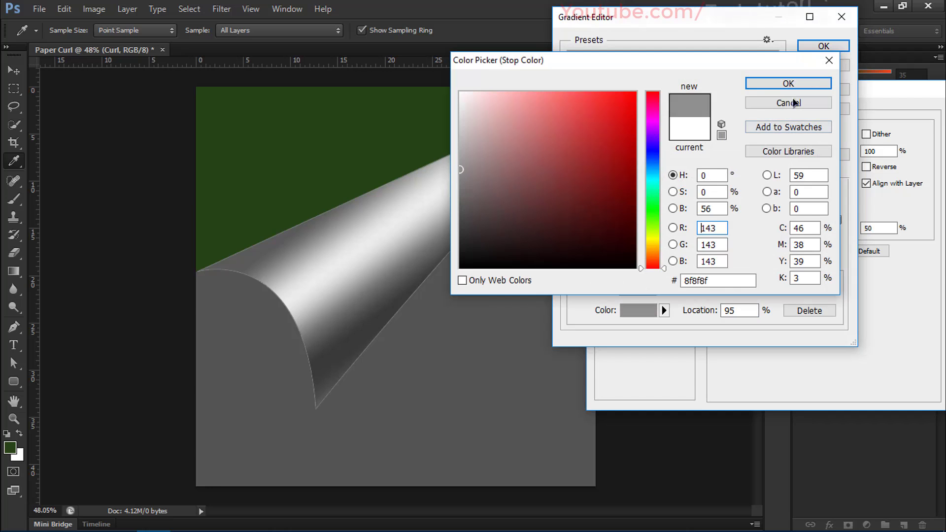
click(788, 83)
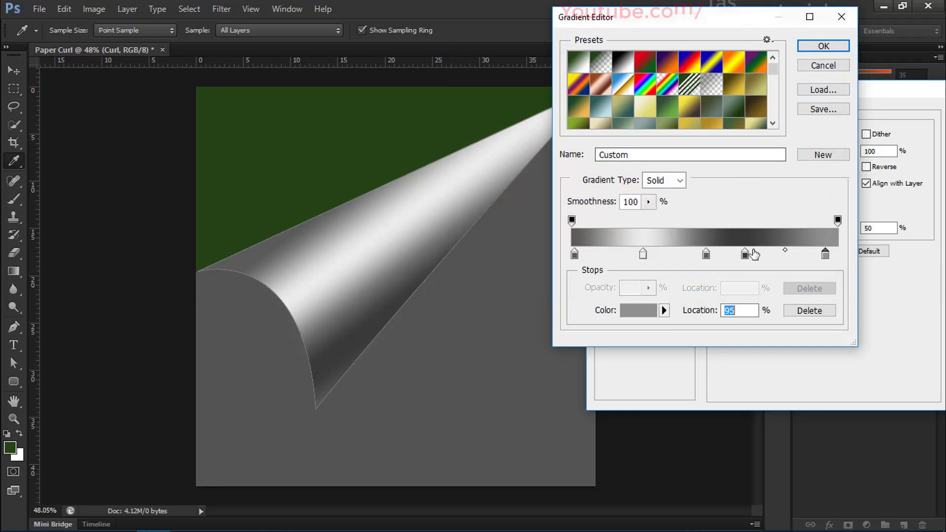
- Recolor the very dark gradient stop at 65% to gray 807d7d
double_click(745, 254)
click(459, 170)
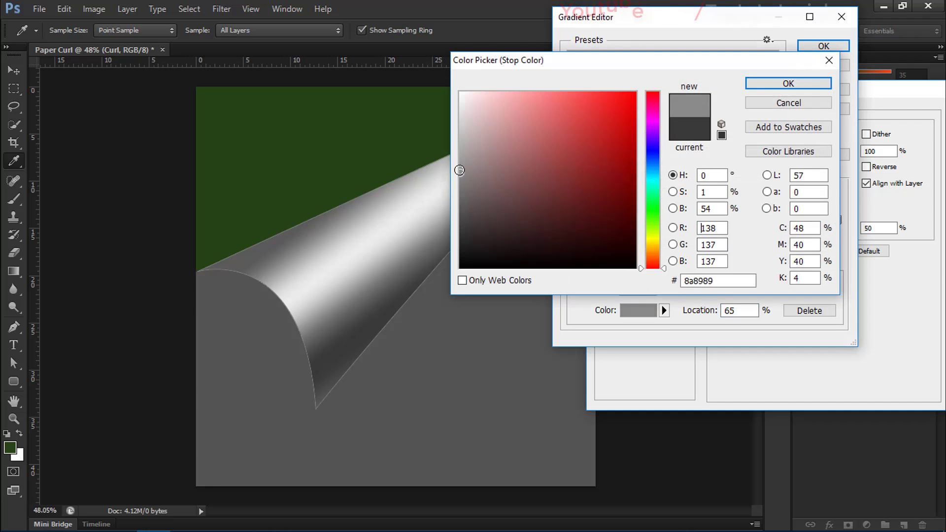
click(459, 169)
click(465, 180)
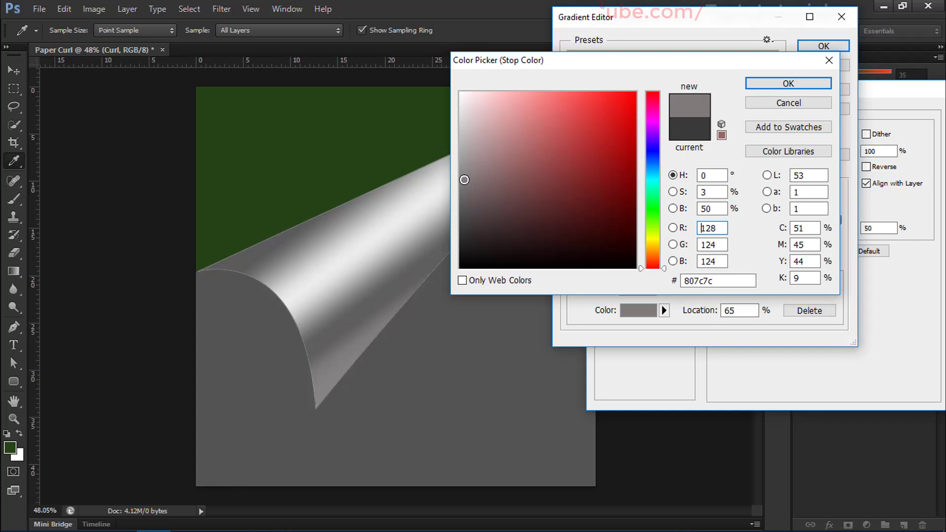
click(462, 183)
click(764, 85)
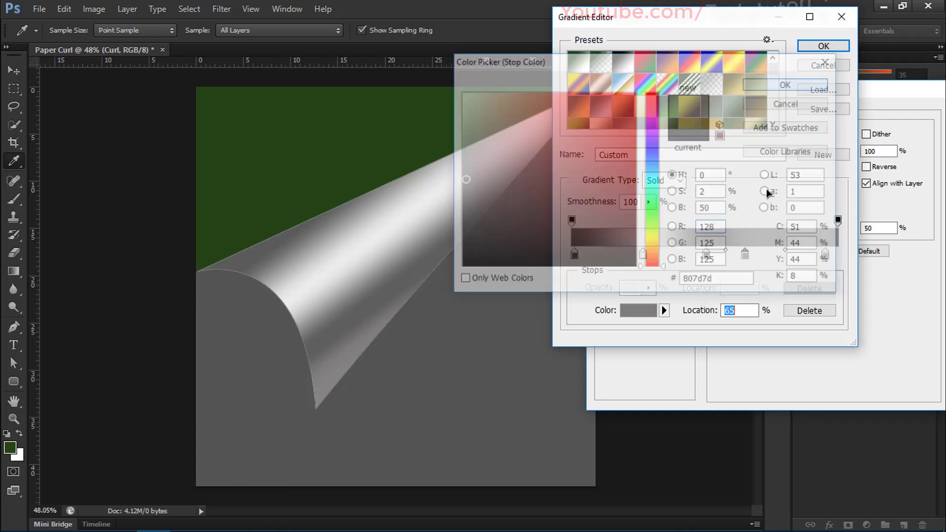
- Recolor the end gradient stop at 95% to darker gray 616060
click(826, 254)
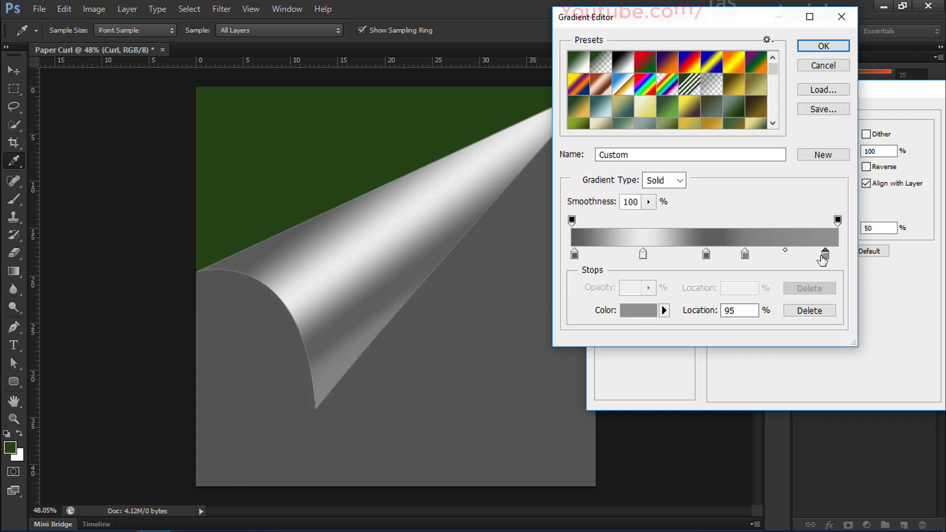
click(639, 310)
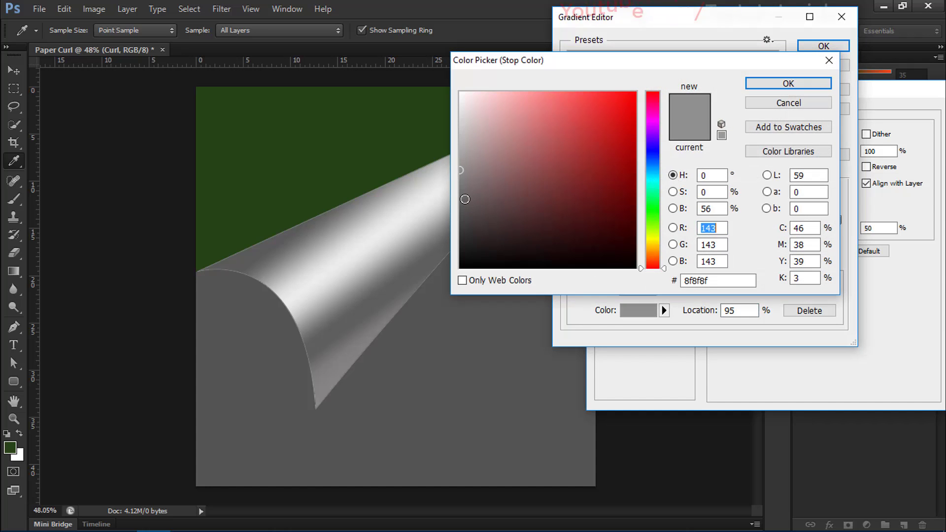
click(461, 199)
drag(461, 199, 462, 201)
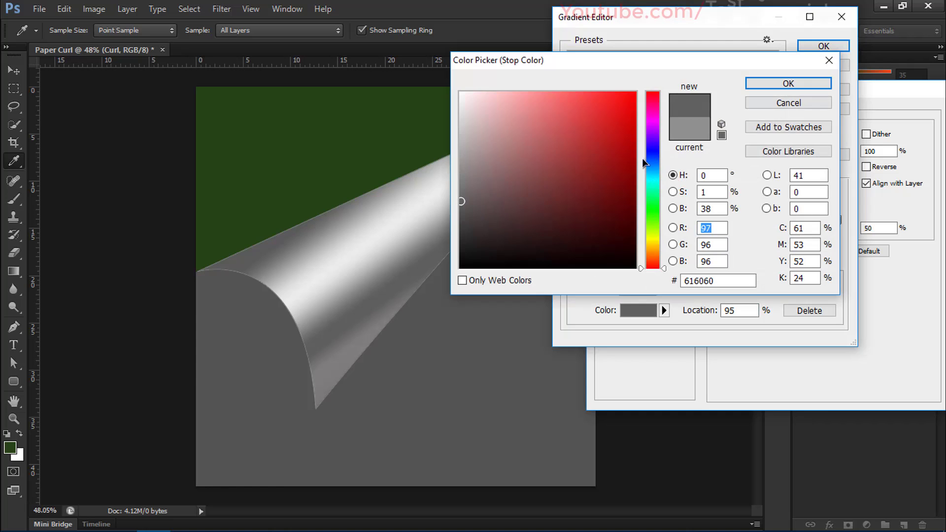
click(788, 84)
- Set the midpoint before the light highlight stop to 55% and the midpoint after it to 47%
click(643, 255)
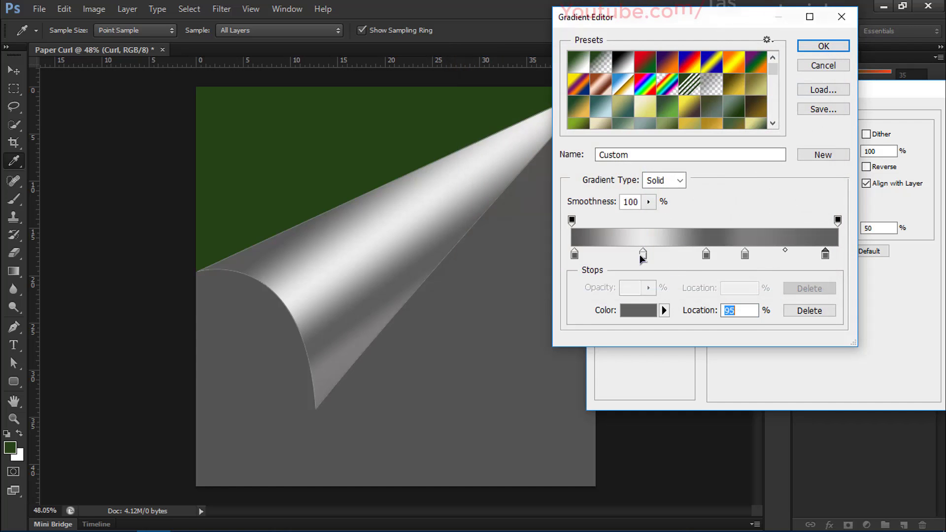
drag(611, 251, 618, 251)
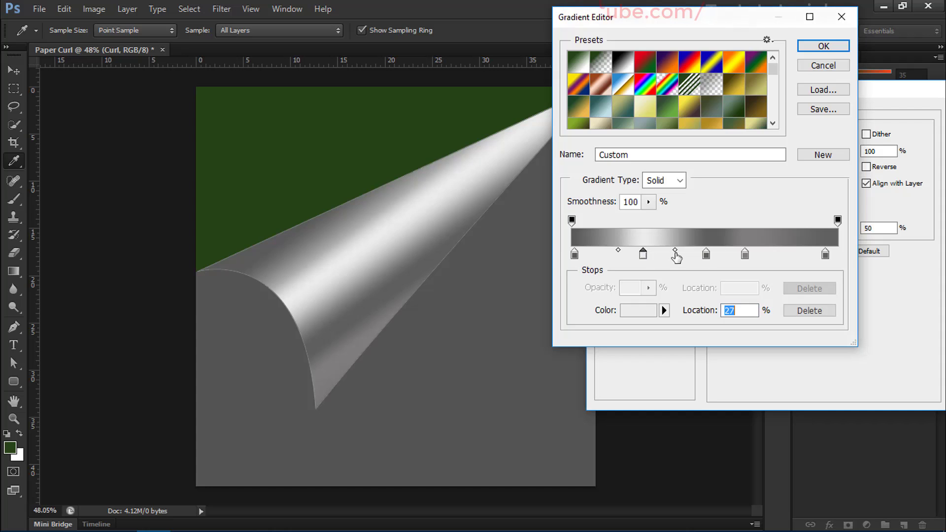
click(673, 251)
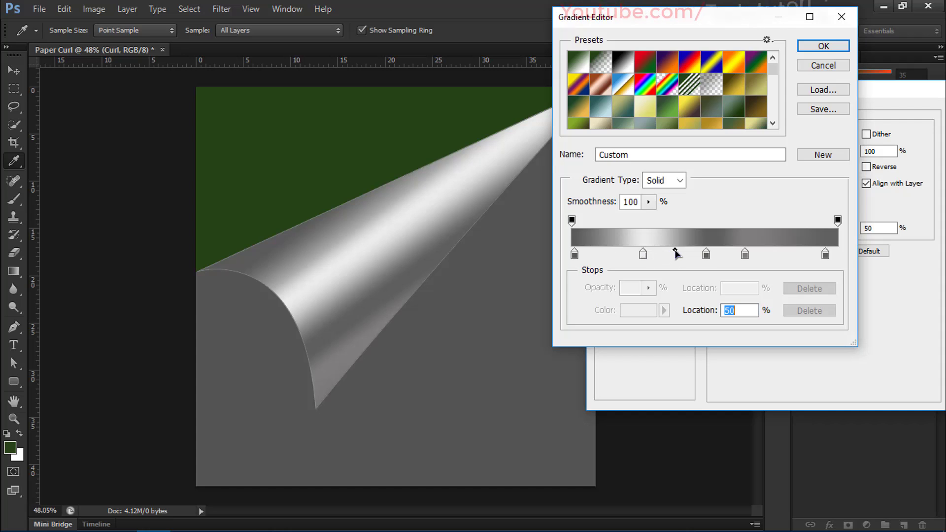
drag(676, 252, 667, 251)
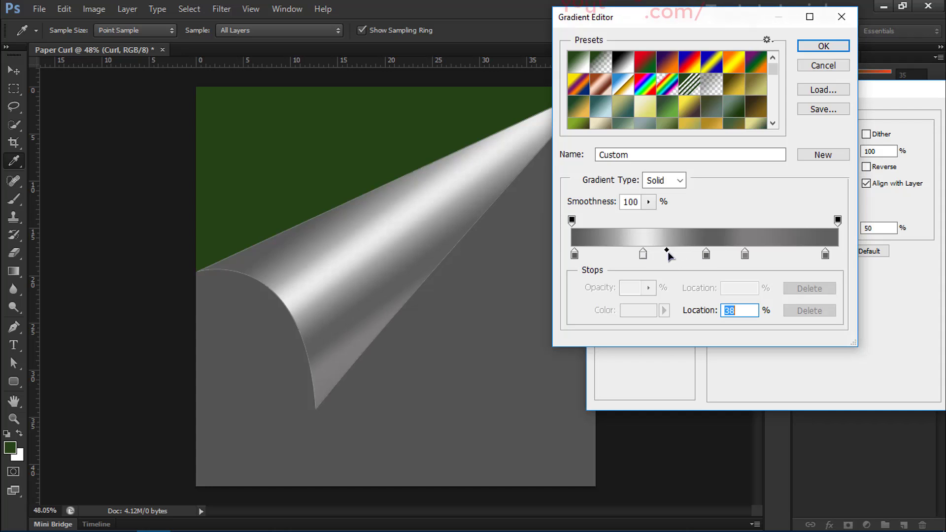
click(644, 254)
drag(618, 251, 612, 251)
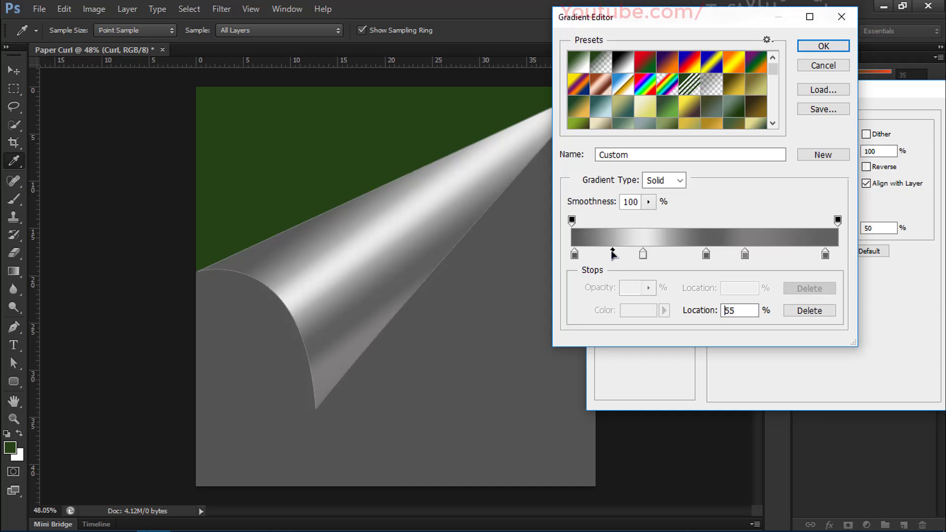
click(668, 251)
drag(667, 251, 673, 250)
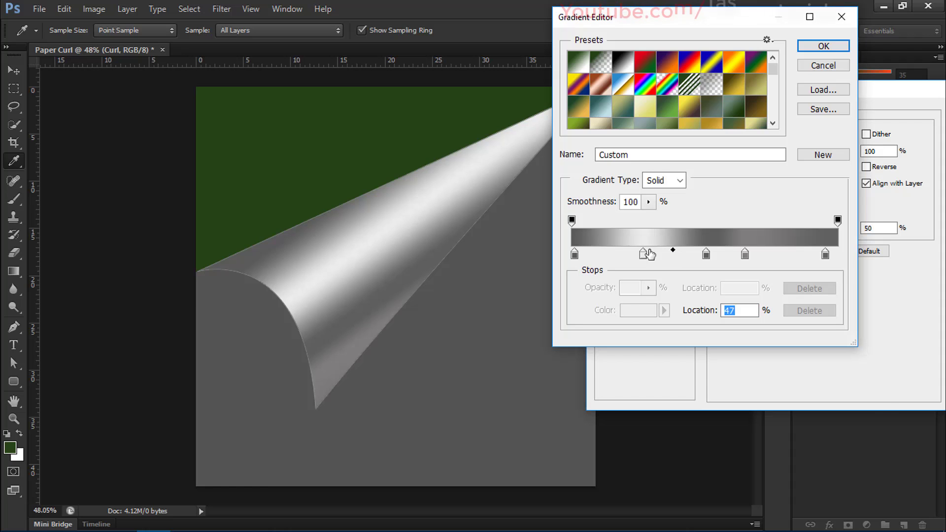
- Recolor the highlight stop at 27% to slightly darker light gray e4e4e4
drag(647, 29, 644, 55)
double_click(643, 283)
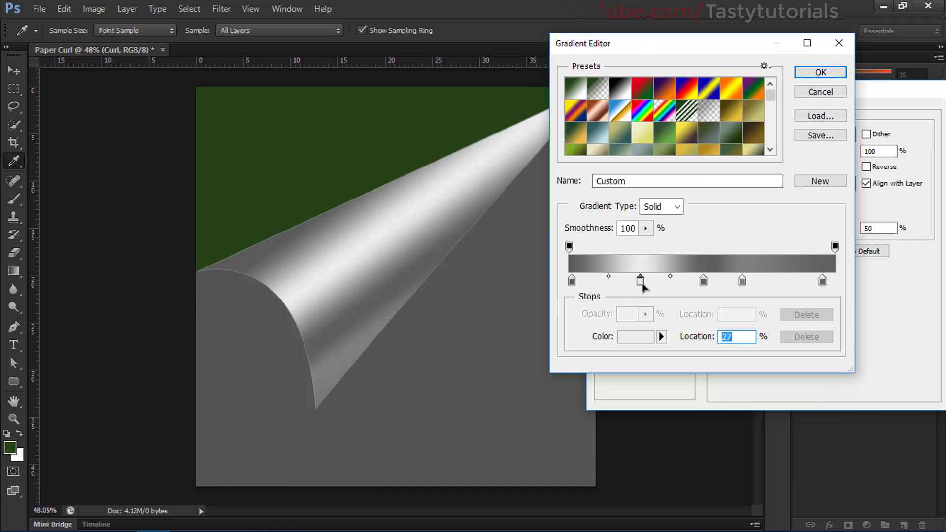
mouse_move(465, 110)
mouse_down()
mouse_move(452, 89)
mouse_move(461, 111)
mouse_up()
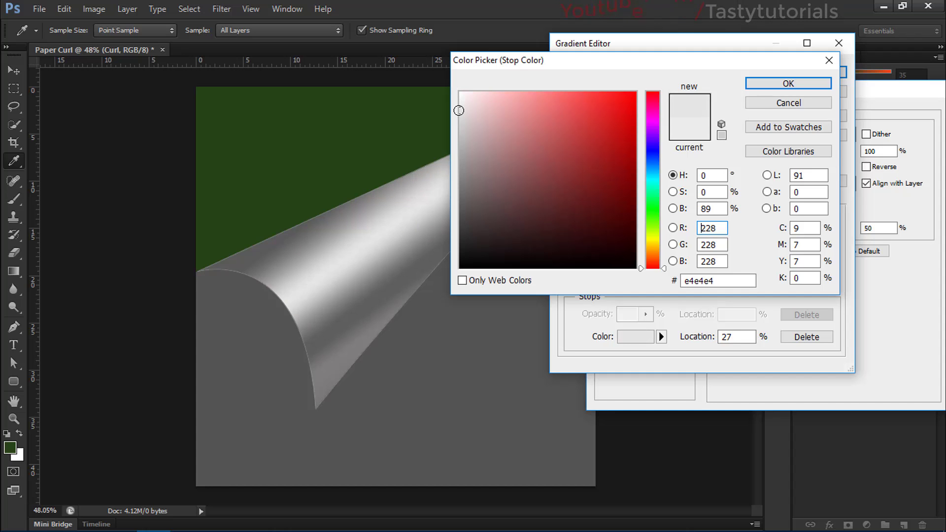
click(773, 85)
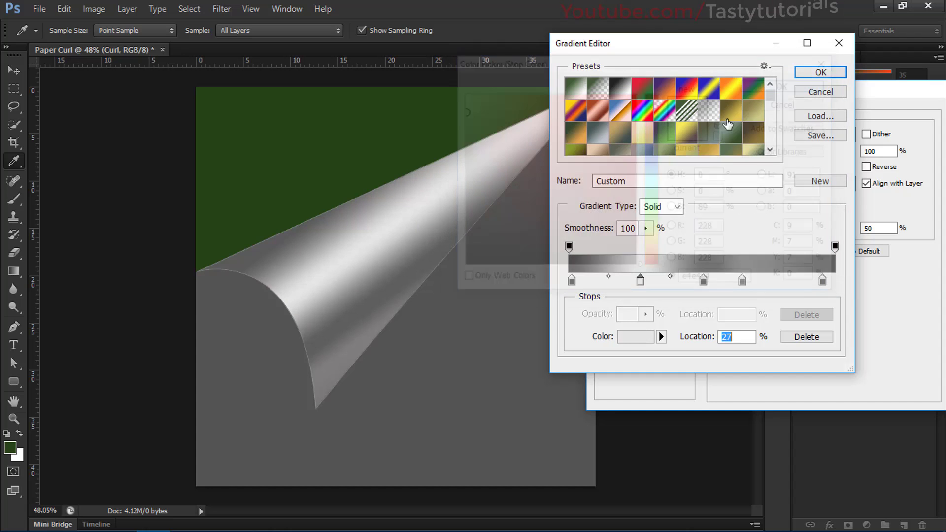
- Check the color of the stop at 50% without changing it, and recolor the stop at 65% to dark gray 636363
double_click(703, 281)
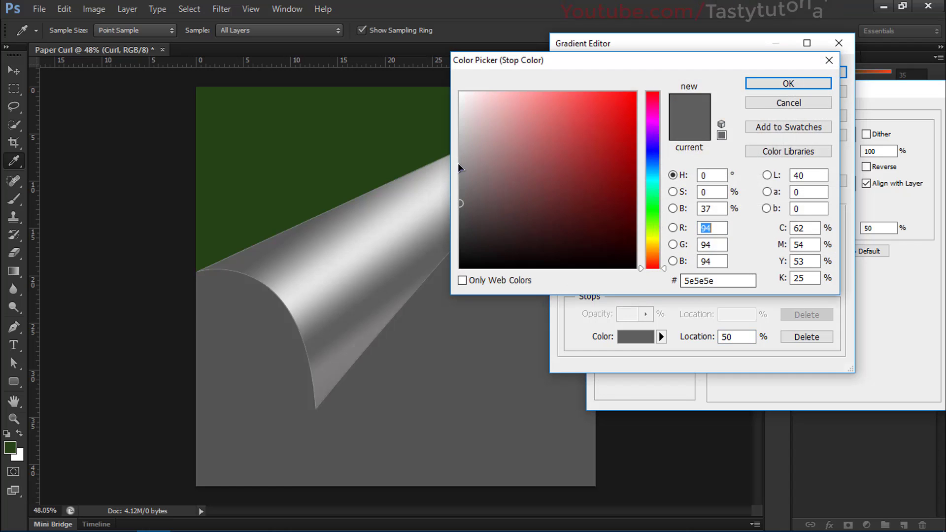
click(778, 101)
double_click(743, 281)
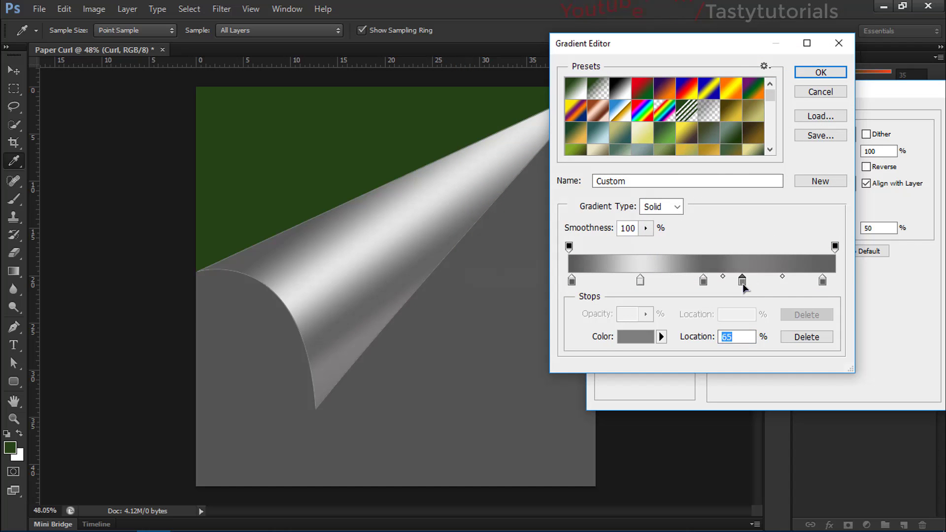
click(464, 189)
click(457, 200)
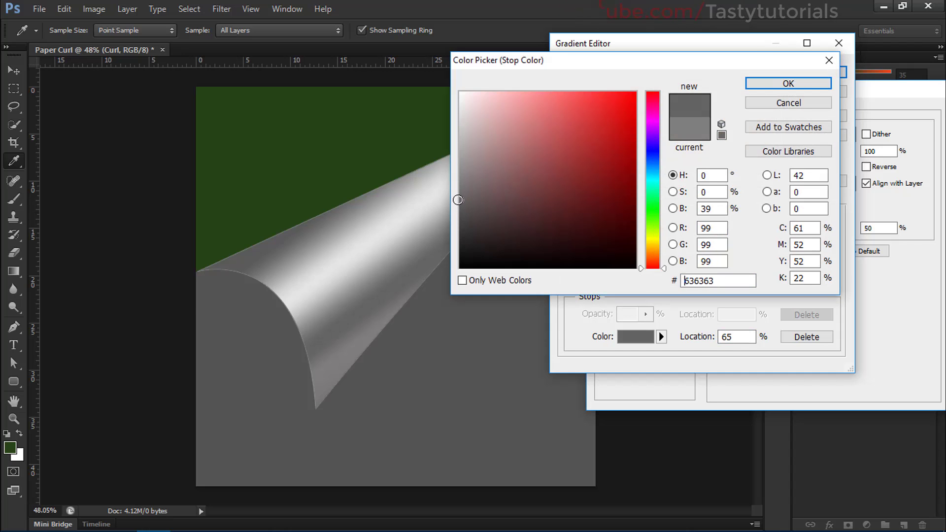
click(775, 83)
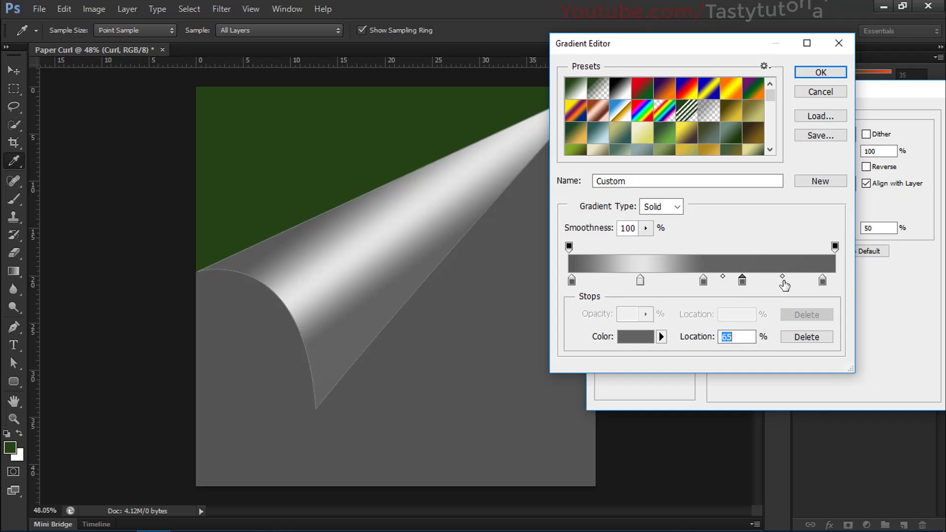
- Add a light gray a5a5a5 stop between the 65% and 95% stops, and shift it slightly toward the 65% stop
double_click(792, 281)
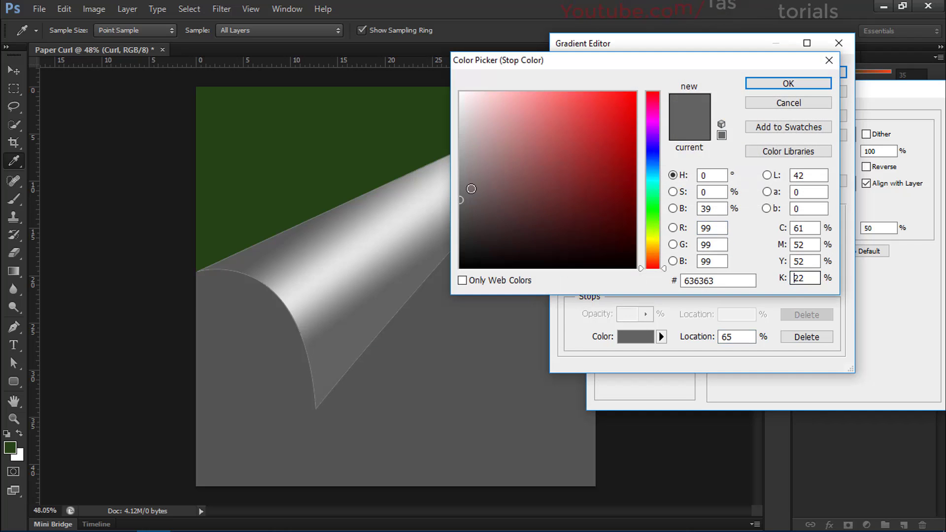
drag(469, 190, 456, 155)
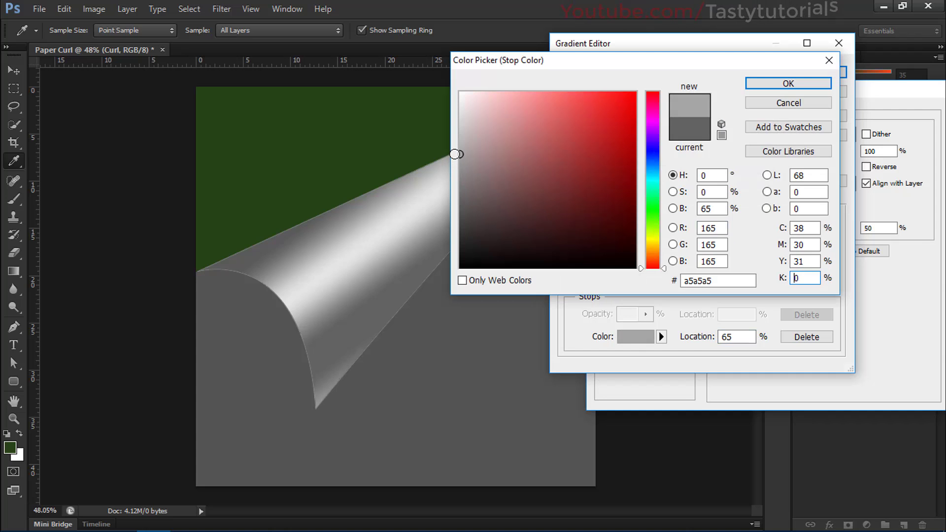
click(769, 84)
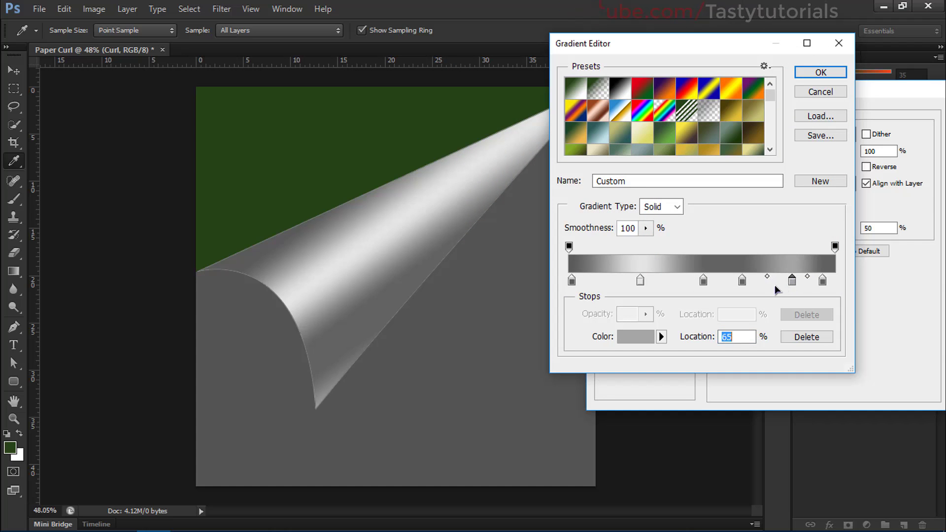
drag(792, 282, 775, 287)
- Match the 95% stop's color to the neighboring light gray in the gradient, and move the 65% stop to 62%
click(823, 281)
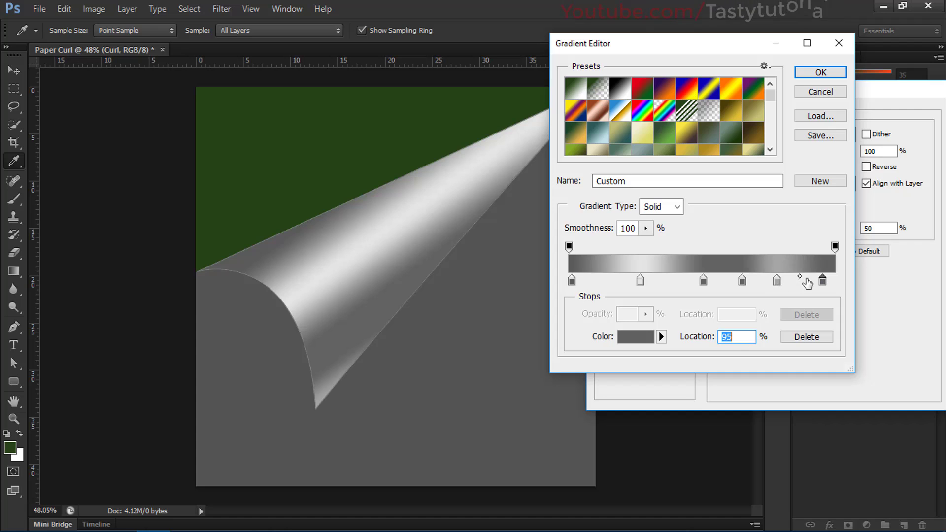
click(783, 260)
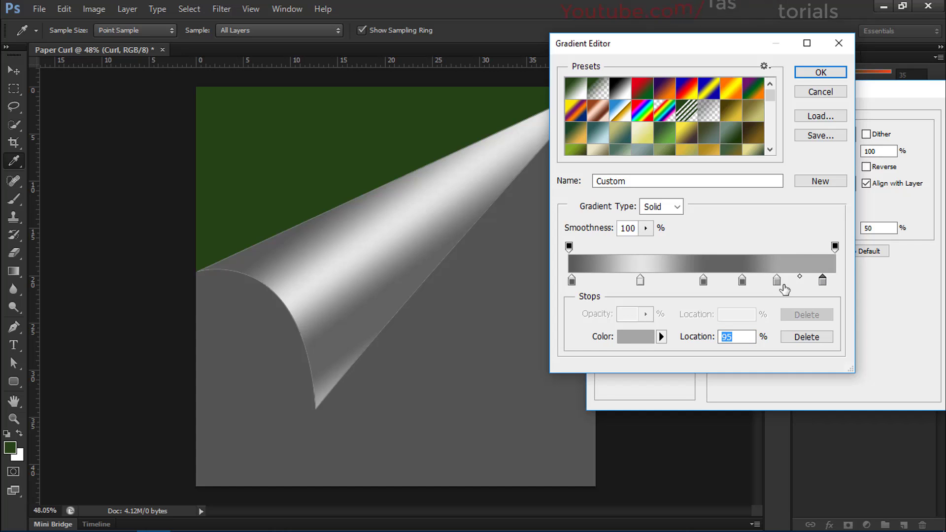
click(742, 281)
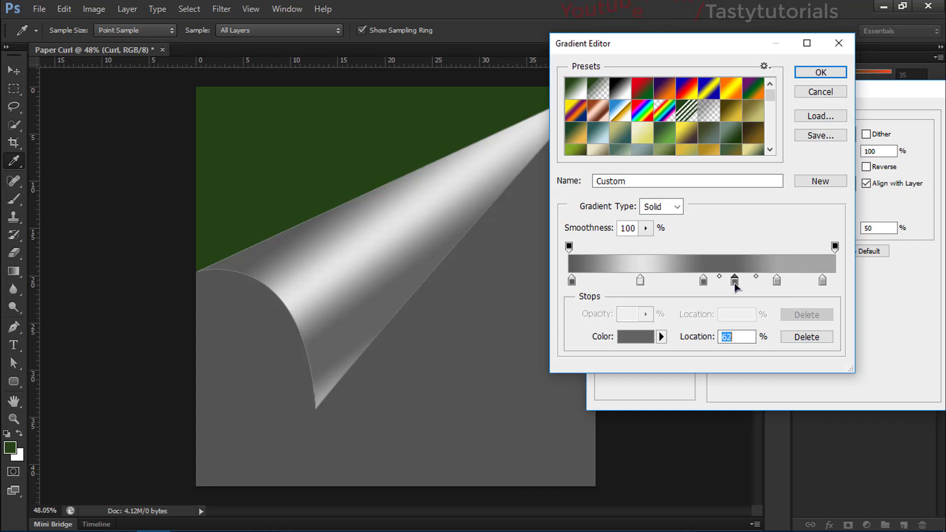
- Move the gradient's dark 50% stop to 46%, accept the gradient, and shift the overlay slightly down and left on the curl
drag(735, 284, 693, 283)
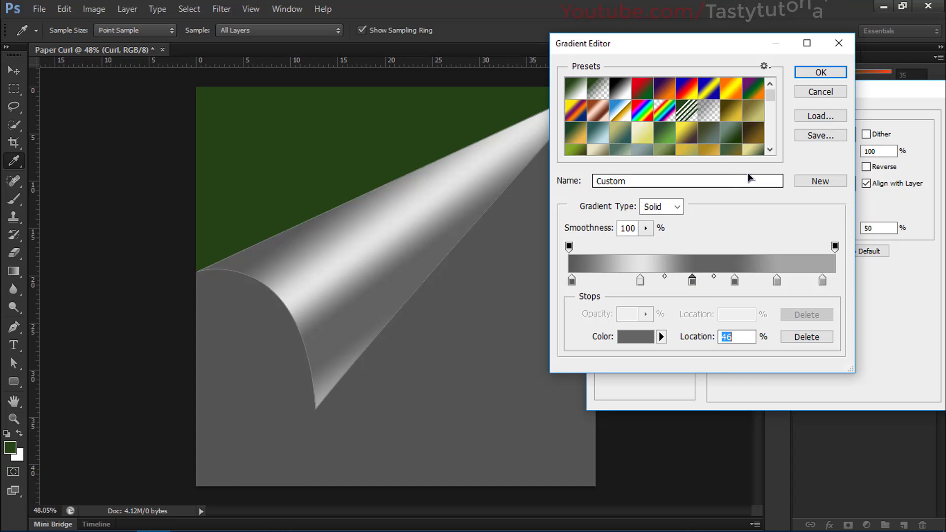
click(821, 72)
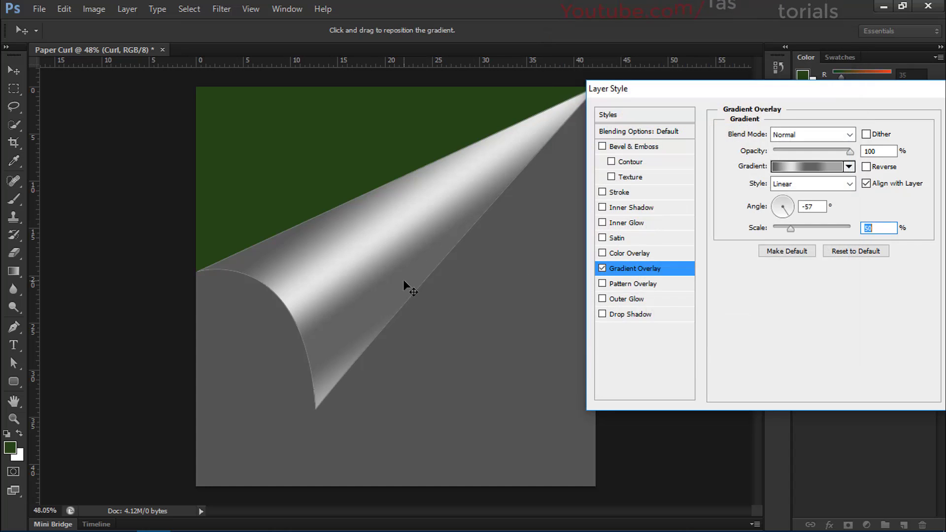
mouse_move(389, 259)
mouse_down()
mouse_move(391, 273)
mouse_move(375, 261)
mouse_move(391, 290)
mouse_move(377, 278)
mouse_up()
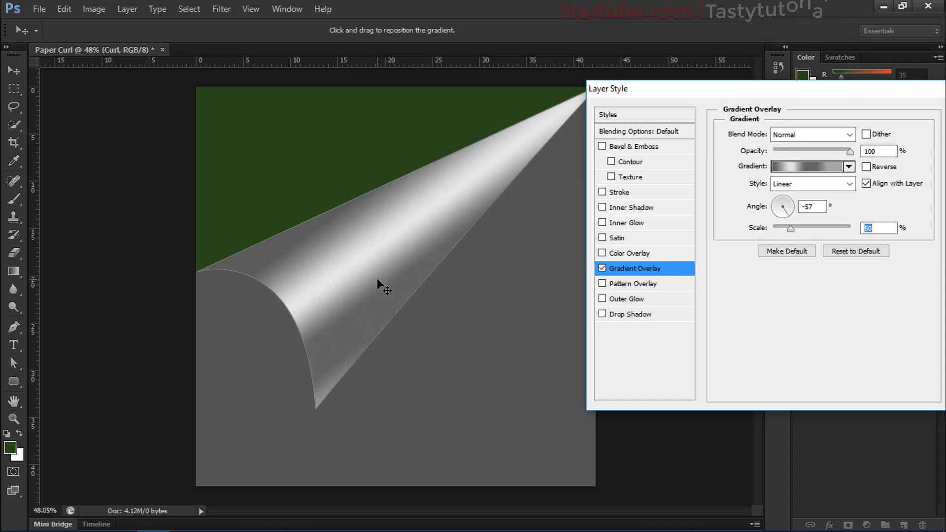
- Set the gradient overlay's angle to -59° with a 50% scale, and nudge the gradient slightly left on the curl
click(814, 207)
key(Down)
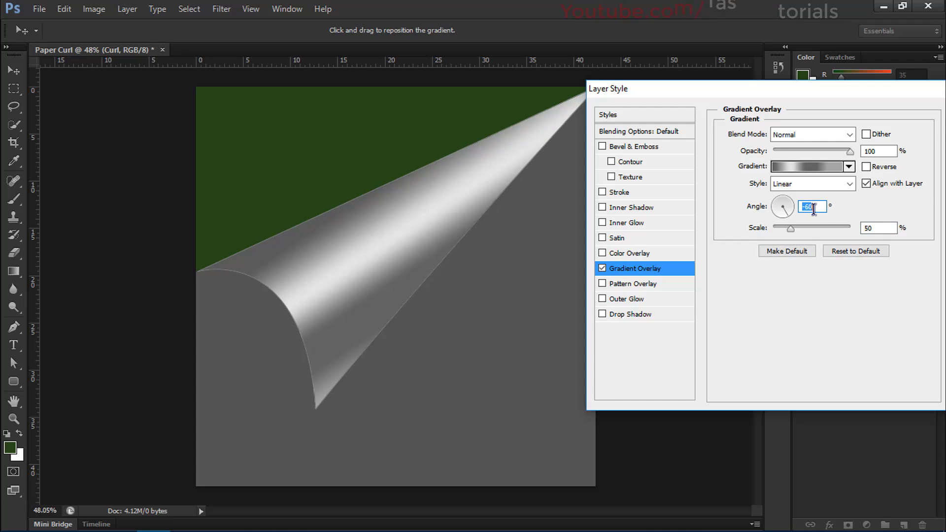
mouse_move(394, 261)
mouse_down()
mouse_move(372, 249)
mouse_move(384, 261)
mouse_up()
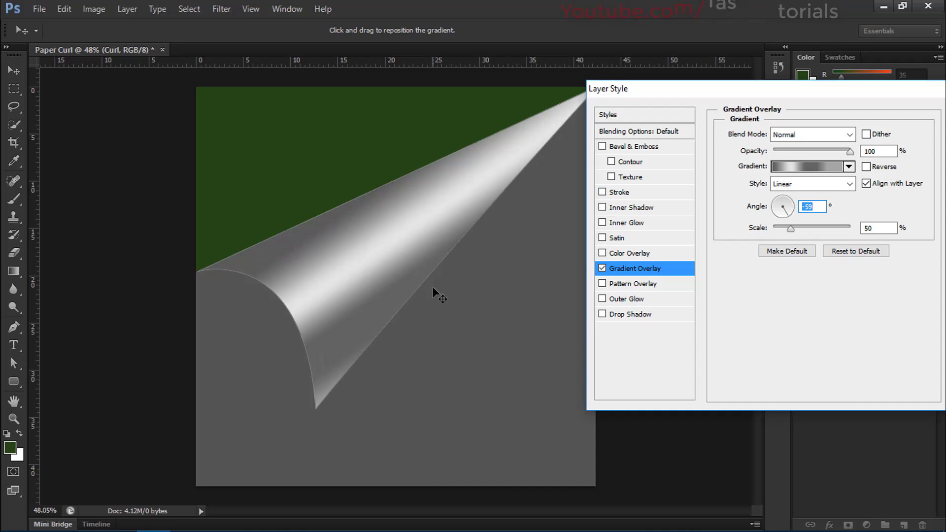
drag(748, 91, 669, 90)
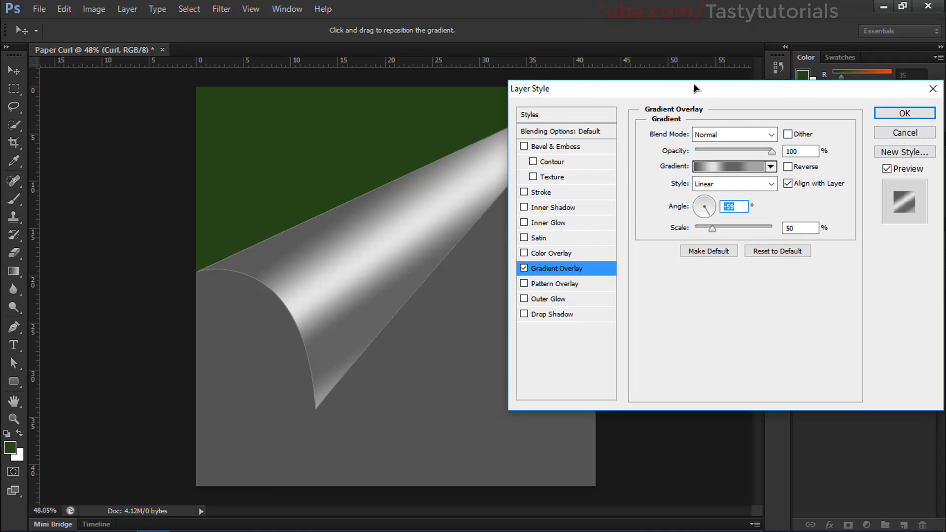
drag(693, 84, 774, 50)
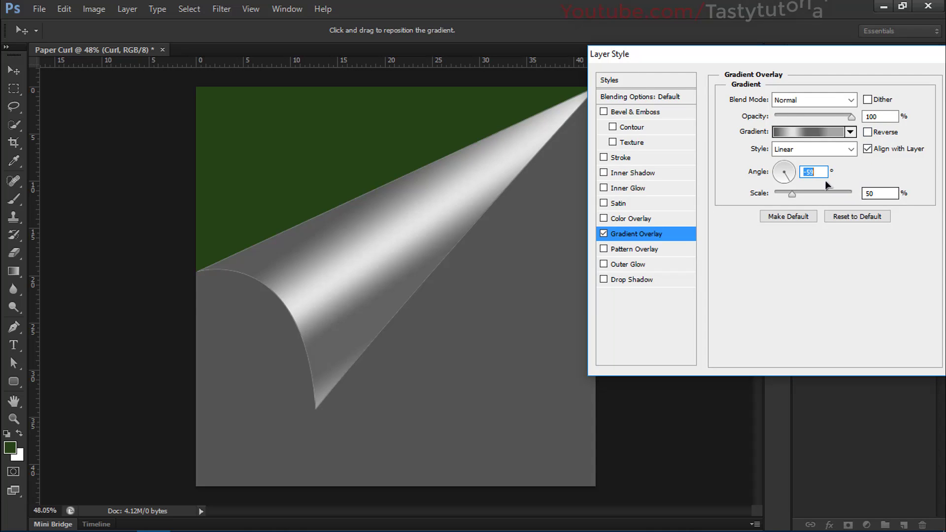
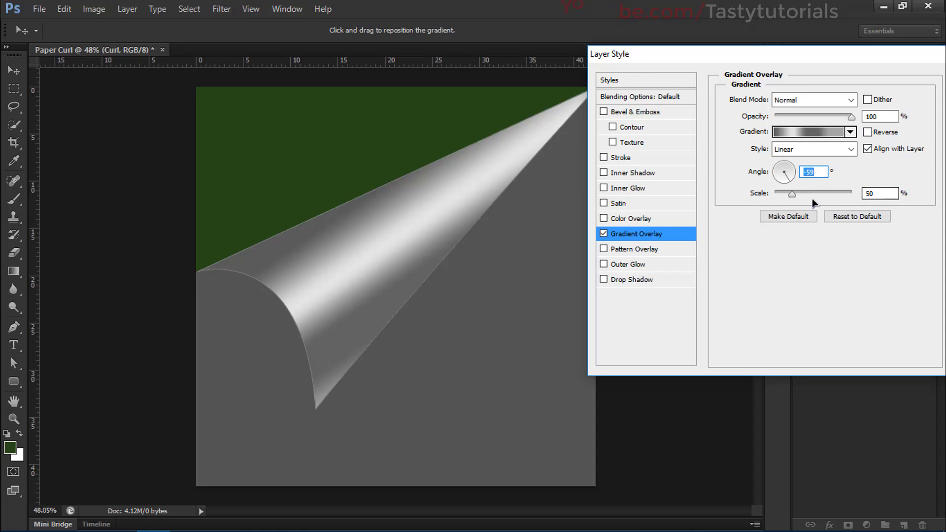
mouse_move(794, 193)
mouse_down()
mouse_move(811, 191)
mouse_move(792, 196)
mouse_up()
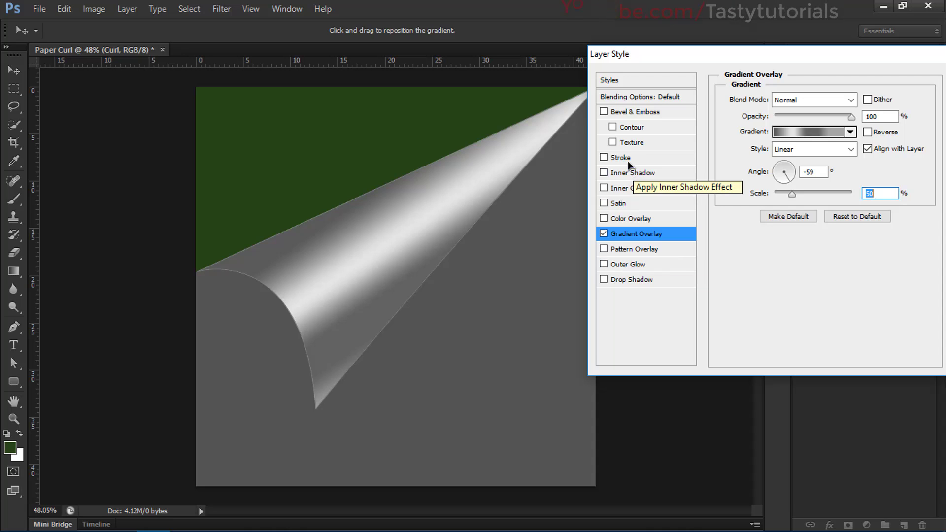
- Add a drop shadow to the Curl layer with a 47° angle, 19 px distance, 5% spread and 57 px size
click(622, 280)
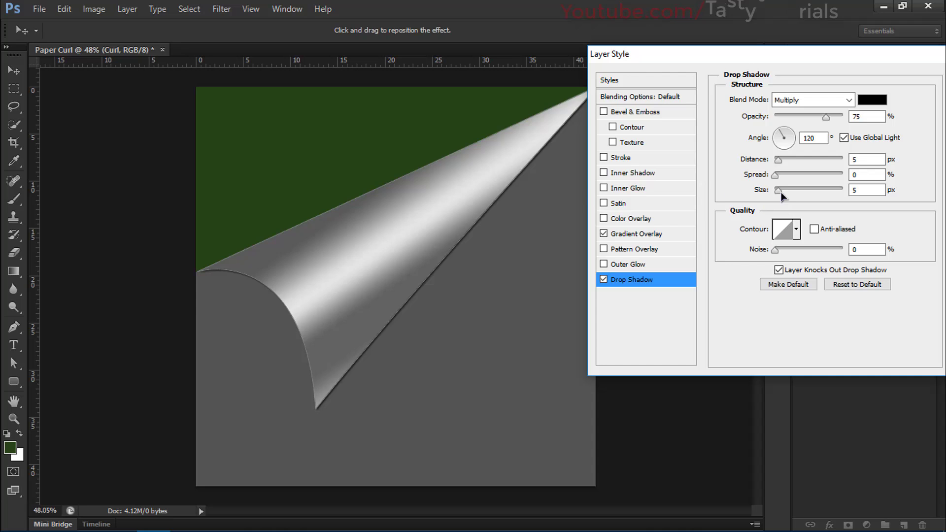
mouse_move(784, 192)
mouse_down()
mouse_move(792, 192)
mouse_move(779, 177)
mouse_up()
drag(487, 213, 486, 219)
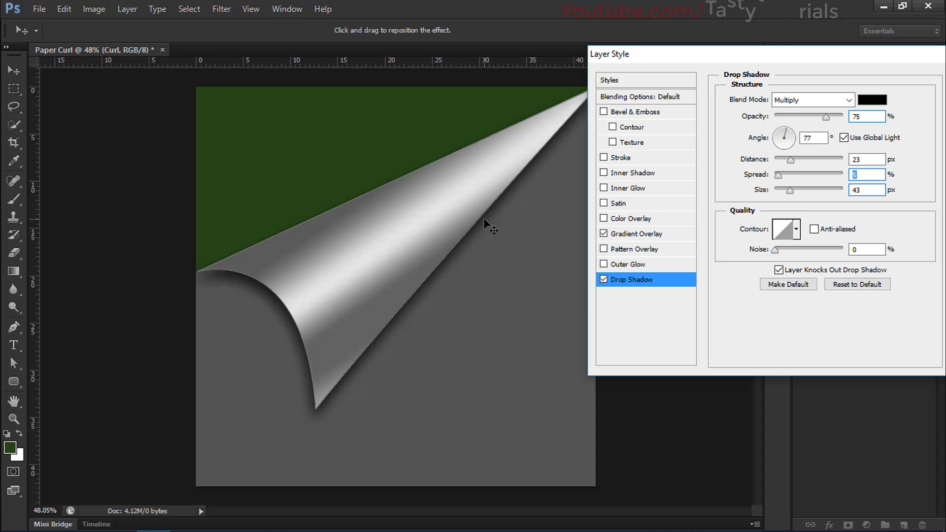
drag(794, 192, 794, 192)
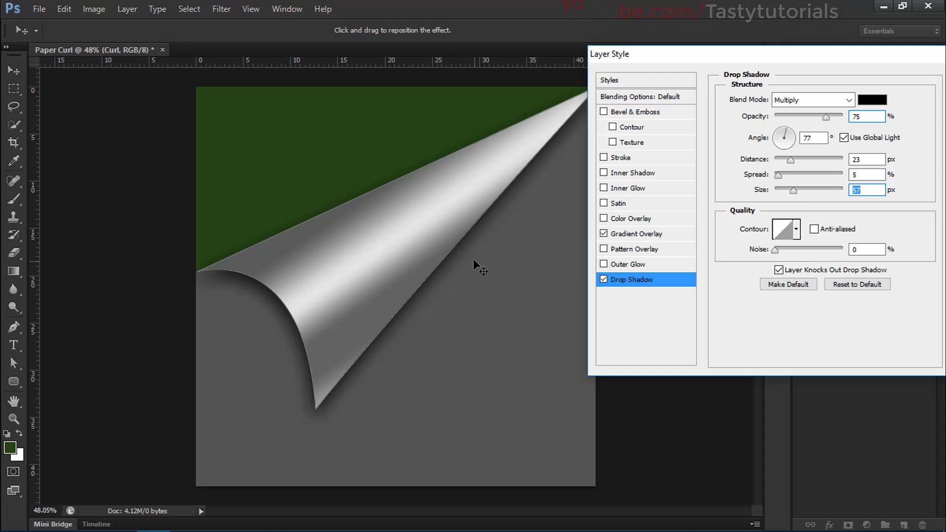
drag(473, 259, 471, 257)
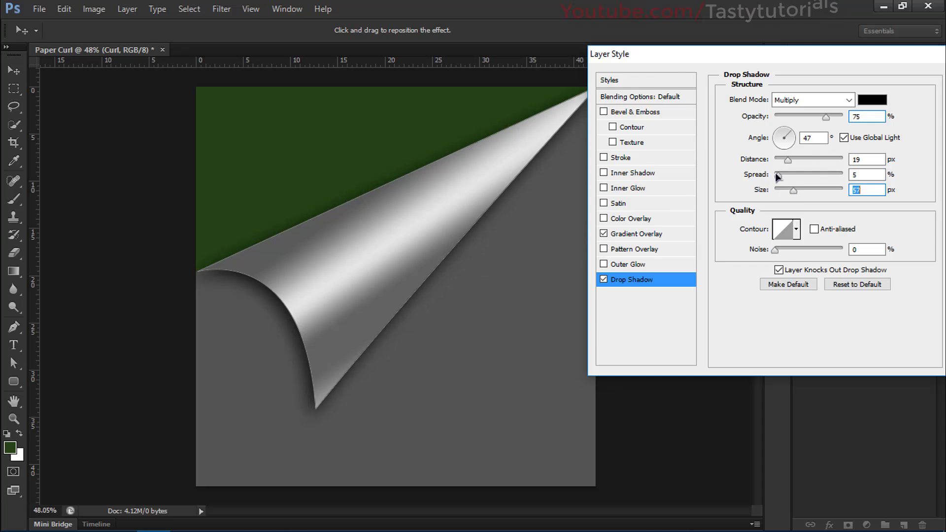
- Refine the drop shadow to 70% opacity, 35° angle, 29 px distance, 14% spread and 62 px size, and apply the layer style
drag(791, 190, 785, 174)
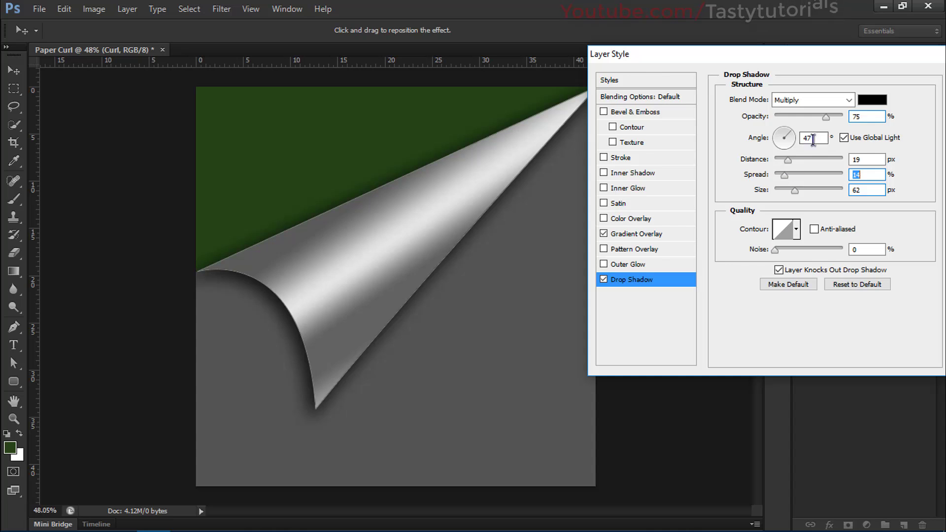
drag(788, 162, 789, 160)
mouse_move(827, 116)
mouse_down()
mouse_move(810, 119)
mouse_move(839, 119)
mouse_move(822, 121)
mouse_up()
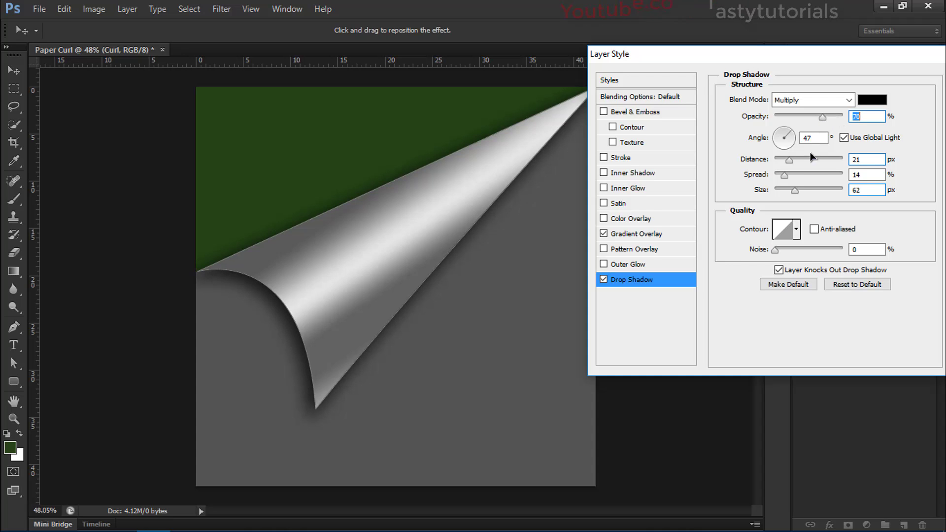
drag(790, 161, 792, 161)
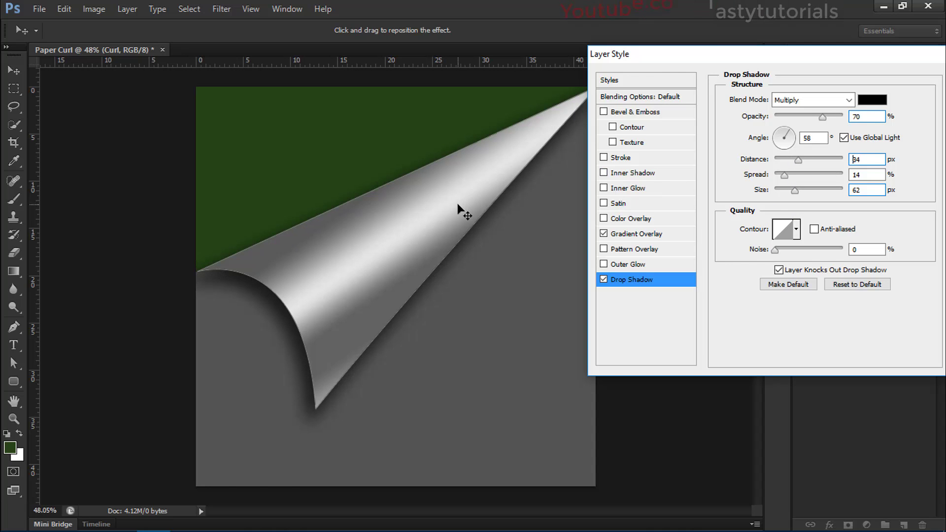
drag(458, 204, 456, 201)
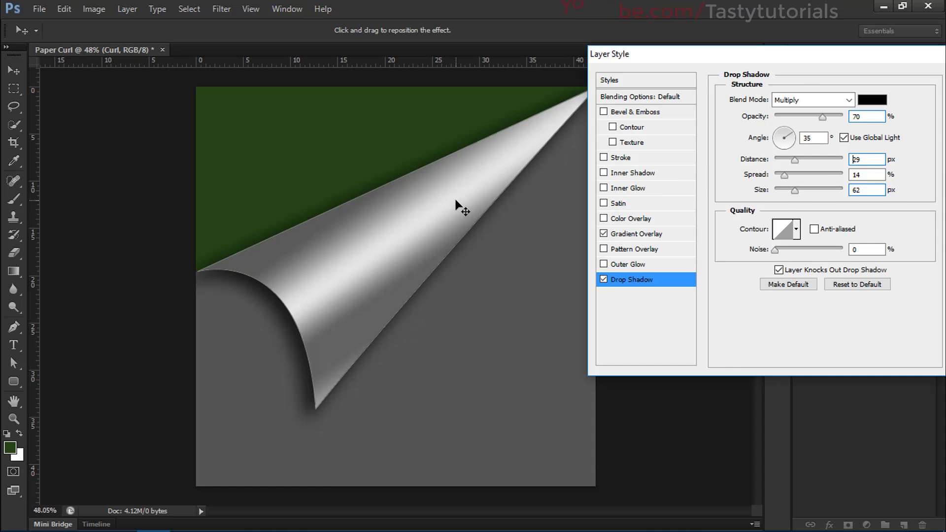
drag(799, 64, 694, 117)
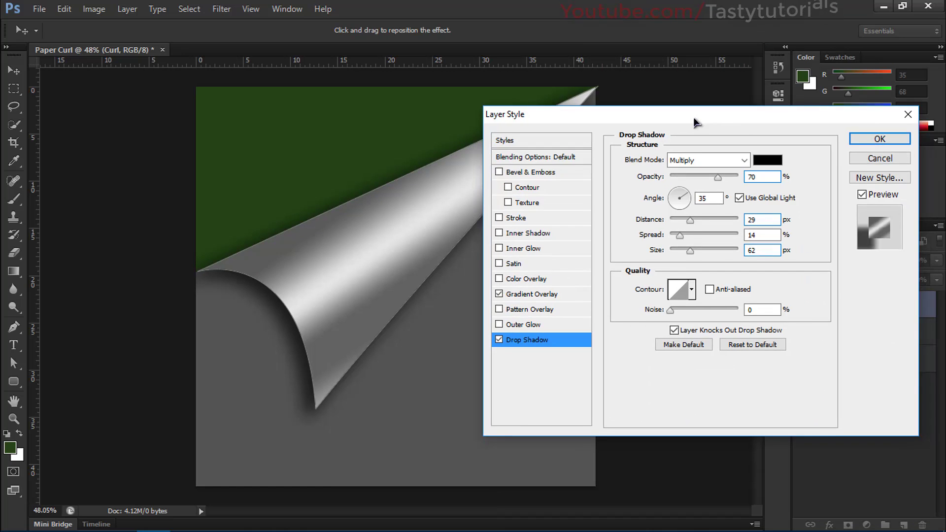
key(Return)
- Collapse the Curl layer's effects list and select the Forground layer
scroll(433, 232, down, 2)
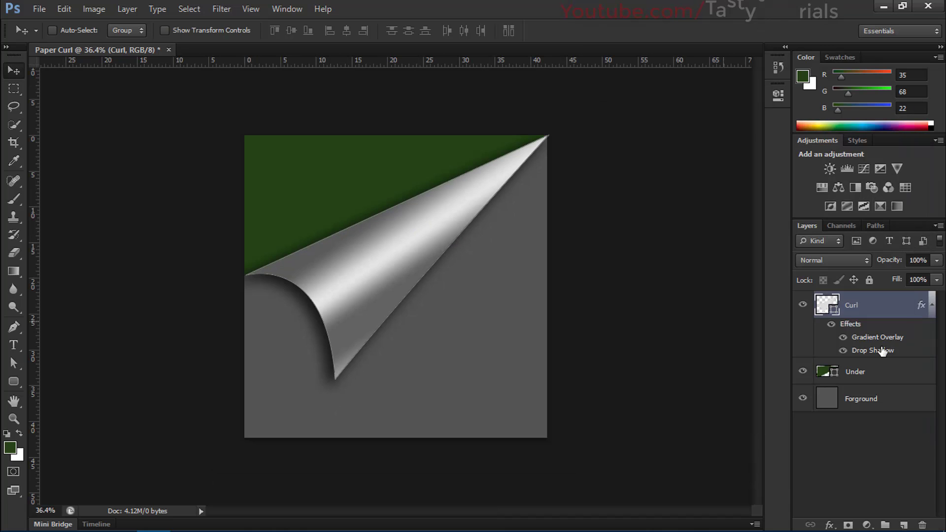
click(931, 308)
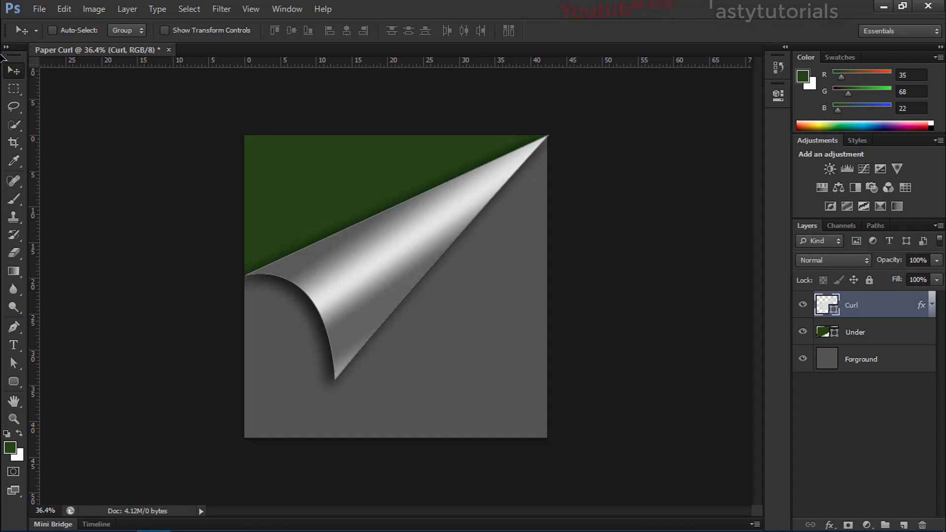
click(896, 363)
scroll(398, 279, up, 1)
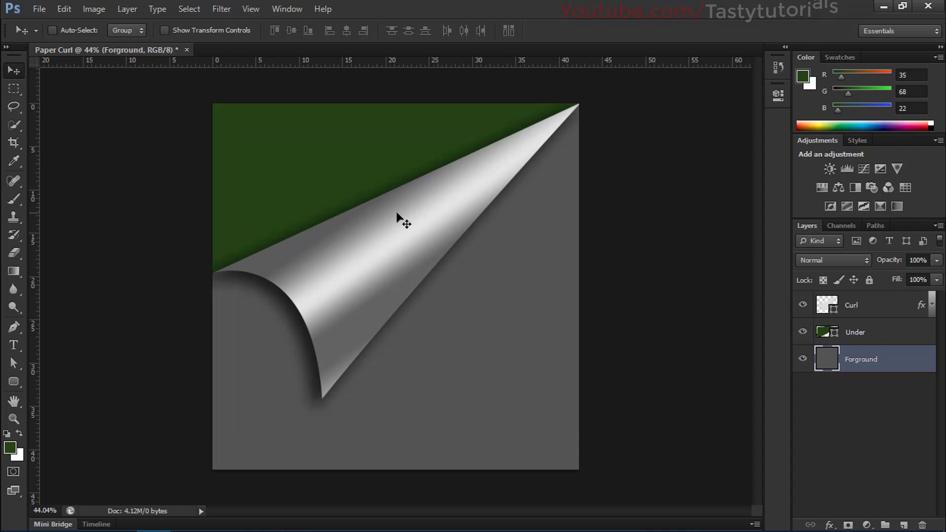
- Create a new transparent RGB document 1920 by 1080 pixels at 72 pixels per inch
click(39, 9)
click(50, 27)
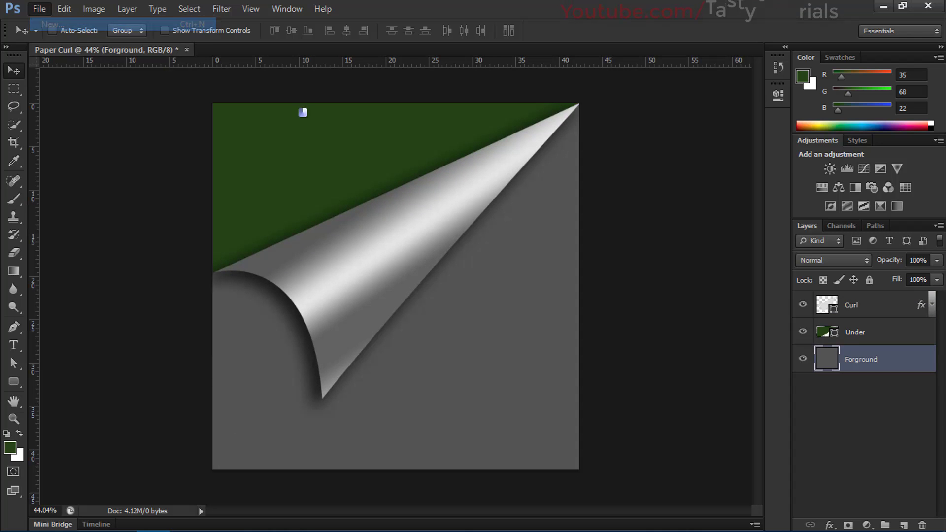
double_click(365, 206)
text(1920)
key(Tab)
text(1080)
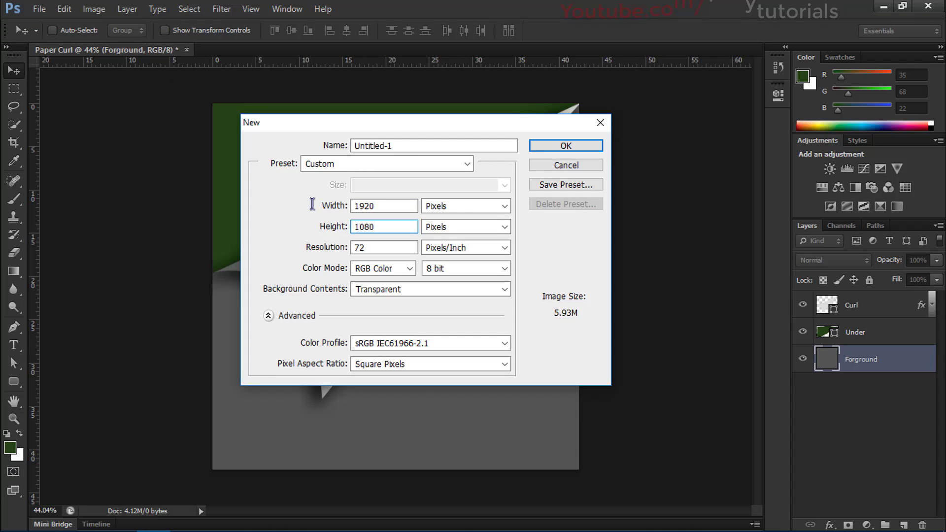
key(Return)
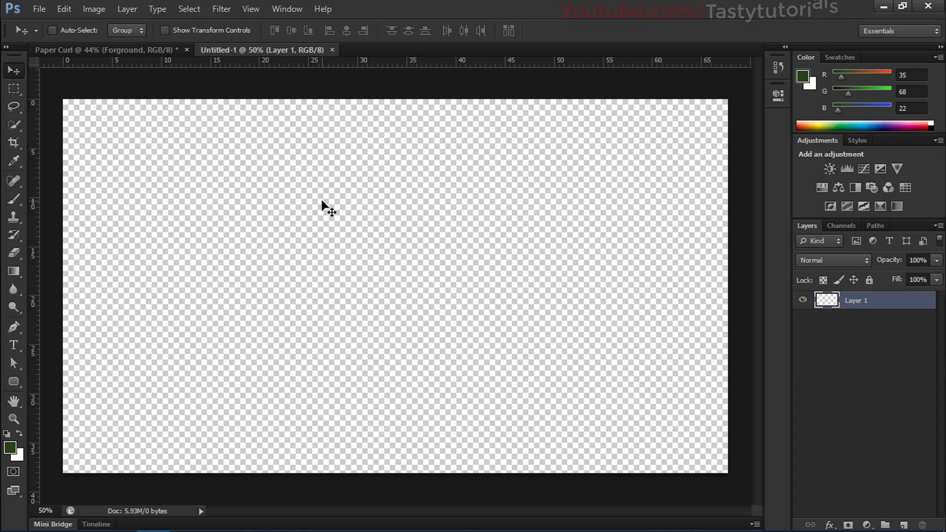
- Fill Layer 1 of the new document with medium gray, RGB 117, 117, 117
click(10, 446)
drag(469, 220, 429, 186)
click(787, 84)
key(v)
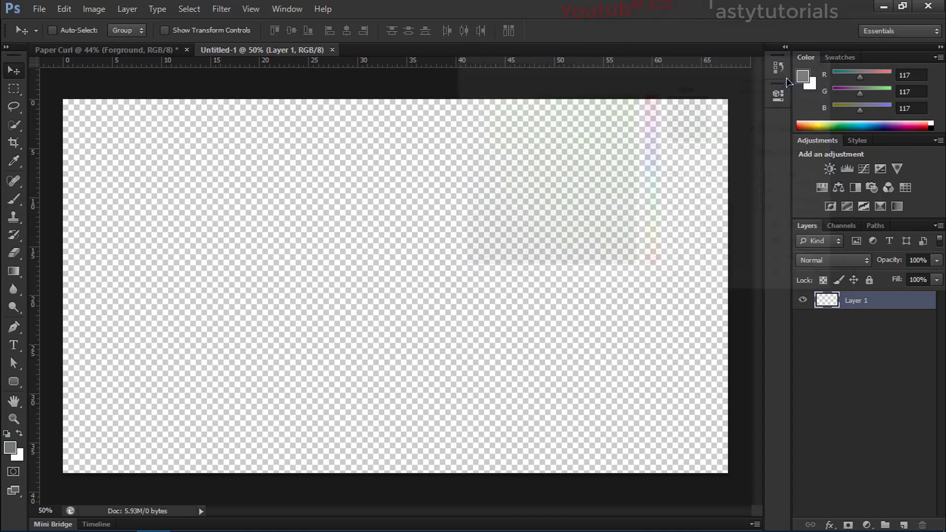
key(alt+BackSpace)
- Group the Curl and Under layers in the Paper Curl document
click(189, 51)
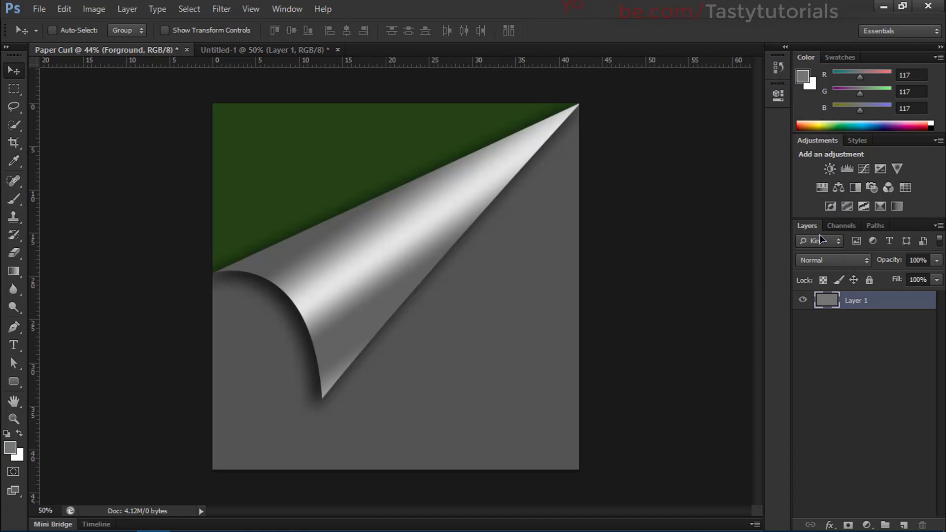
click(875, 333)
ctrl+click(883, 311)
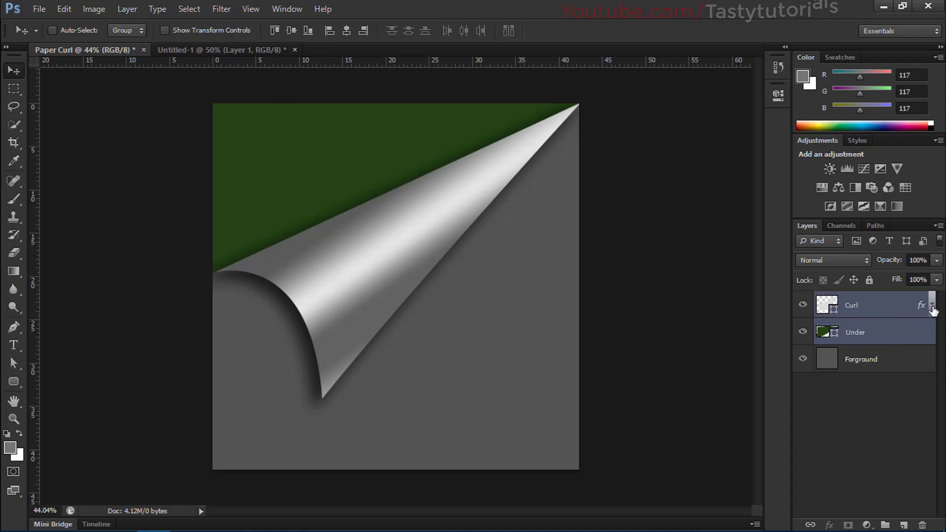
click(929, 306)
click(929, 306)
key(ctrl+g)
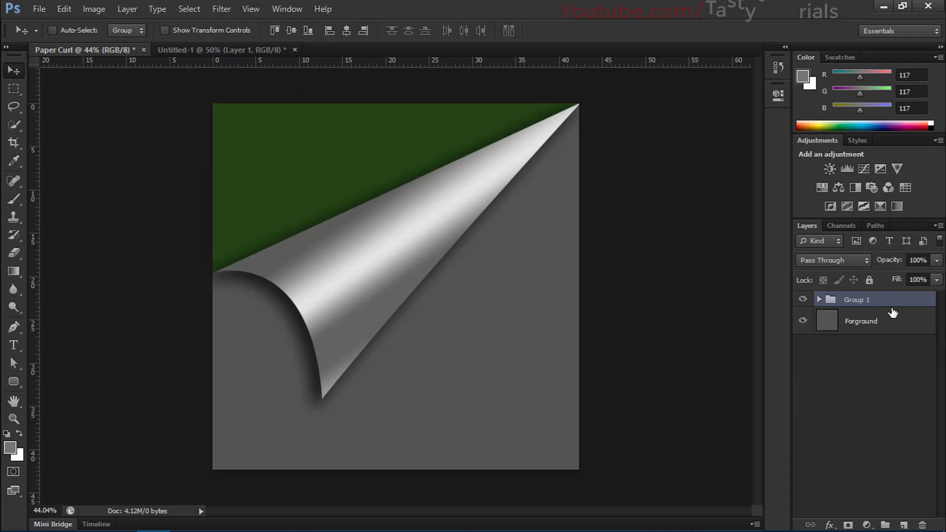
- Rename the group containing the curl layers to Page Curl
double_click(858, 300)
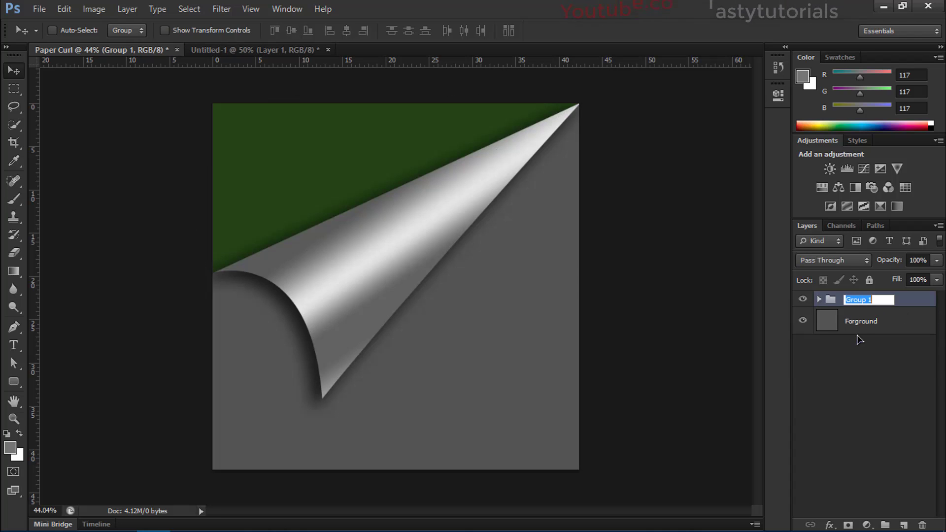
text(Page )
text(Curl)
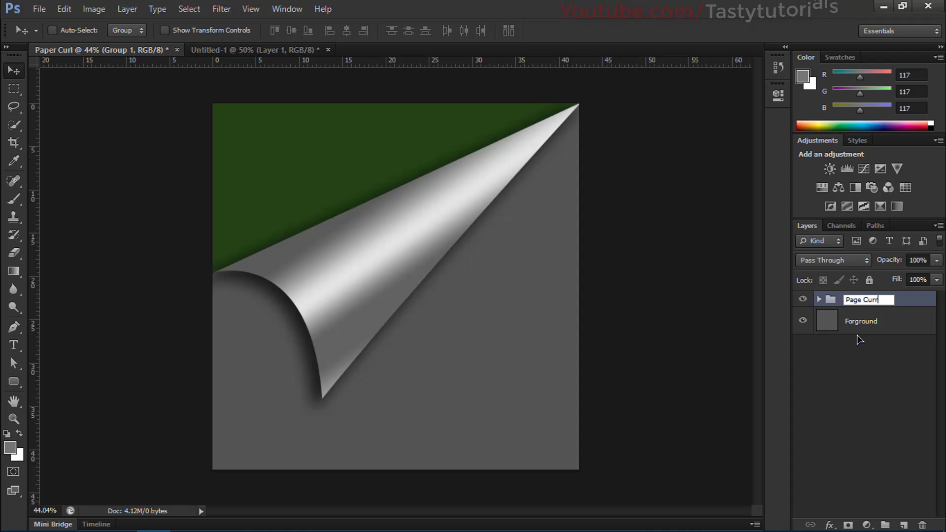
key(Return)
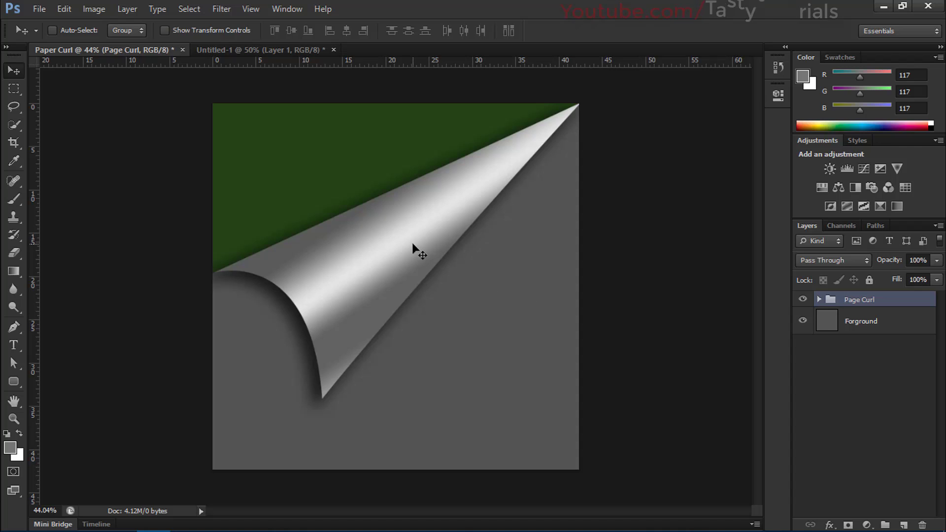
- Copy the Page Curl group into the upper-left corner of the Untitled-1 document and scale it down to about half size
drag(382, 226, 291, 247)
scroll(317, 315, down, 2)
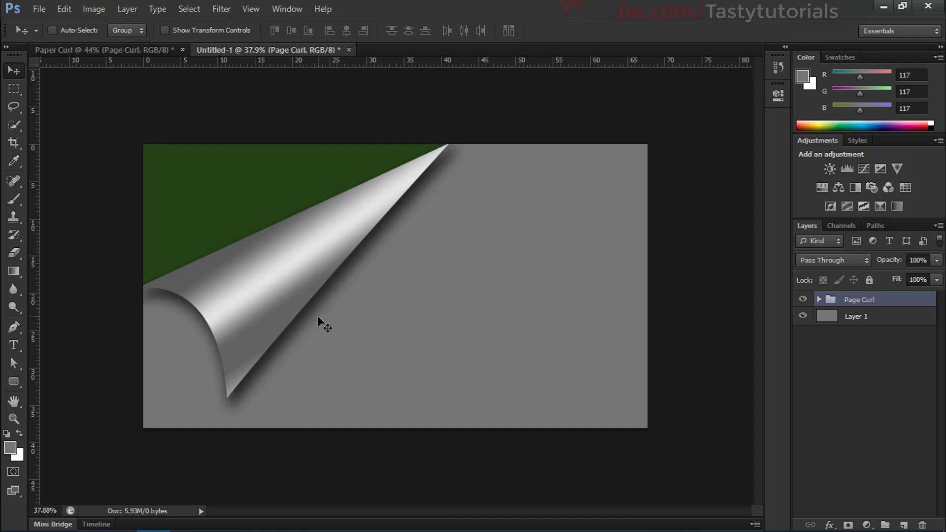
key(ctrl+t)
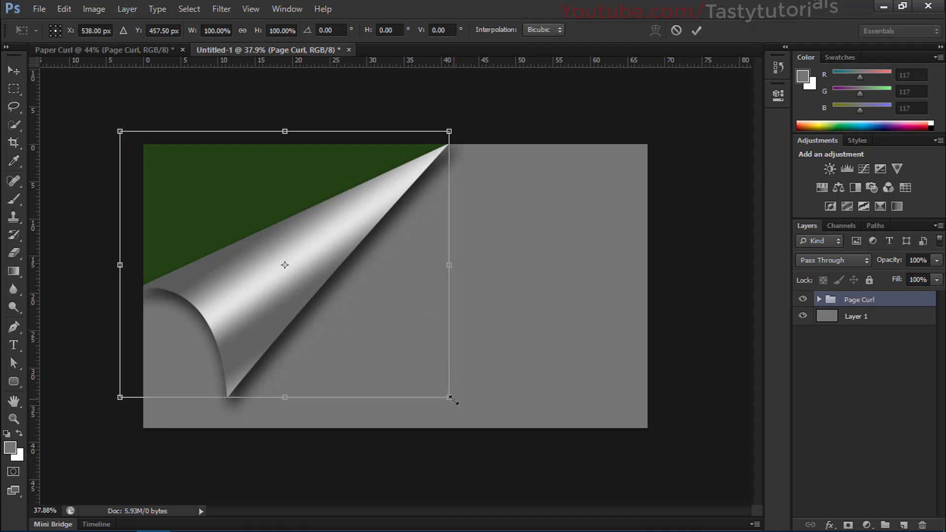
drag(450, 399, 299, 275)
key(Return)
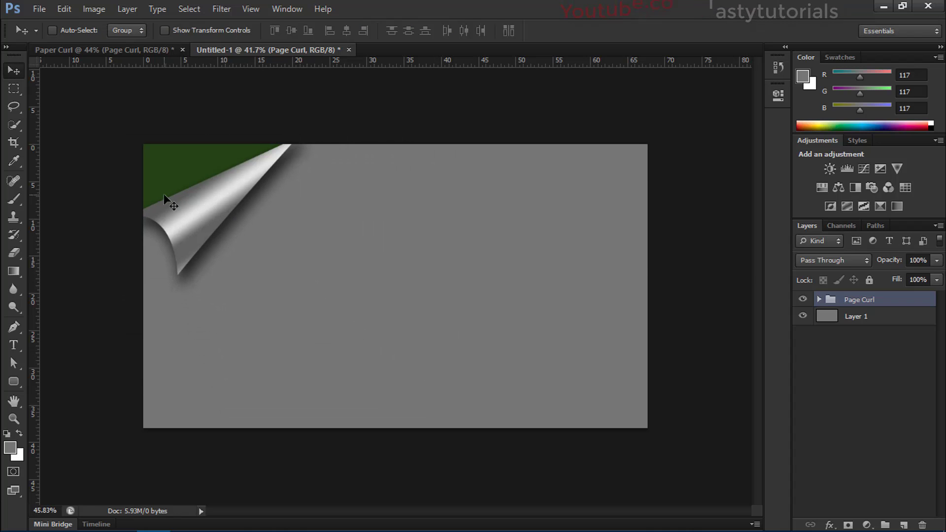
- Rotate the page curl slightly clockwise and reposition it so it still covers the canvas's upper-left corner
scroll(164, 201, up, 3)
drag(237, 219, 378, 254)
mouse_move(362, 204)
mouse_down()
mouse_move(380, 219)
mouse_move(377, 211)
mouse_up()
key(ctrl+t)
drag(596, 175, 600, 195)
drag(423, 215, 428, 205)
key(Return)
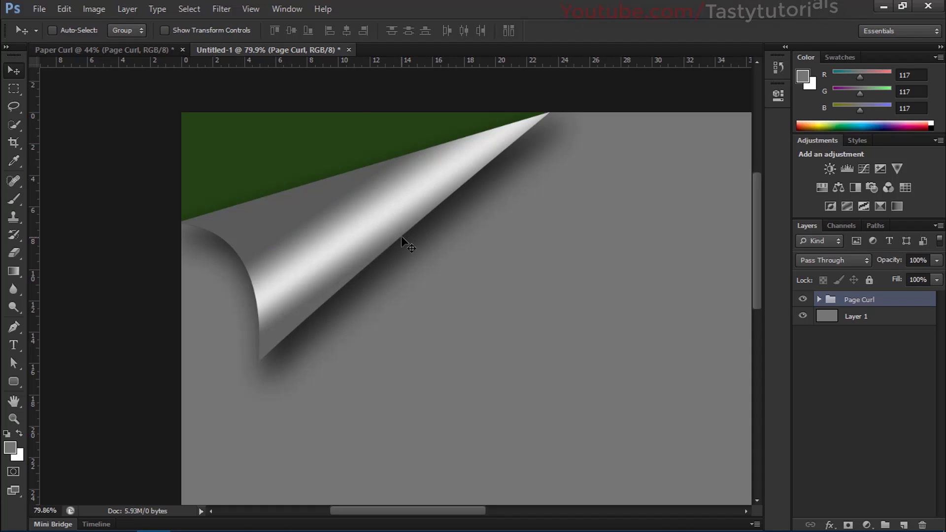
- Nudge the Page Curl group slightly to the left at the canvas's upper-left corner
drag(399, 235, 398, 235)
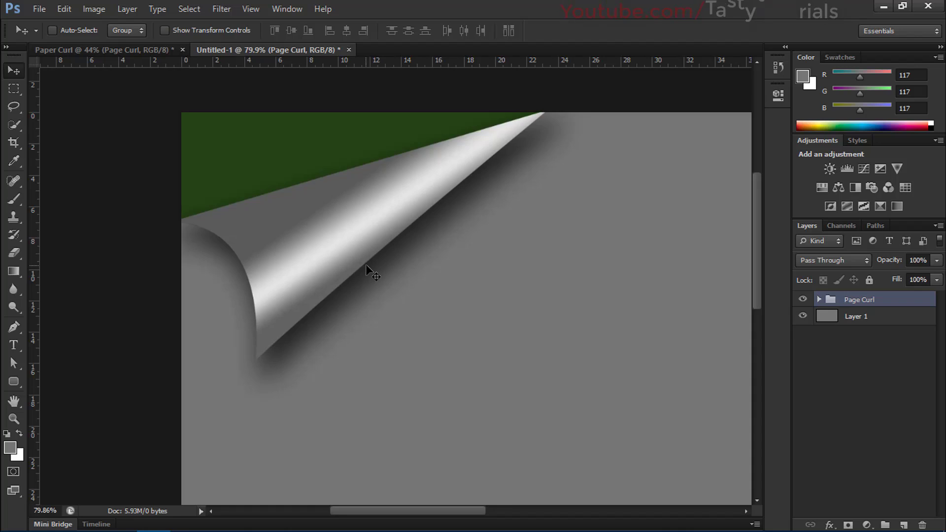
scroll(365, 264, down, 3)
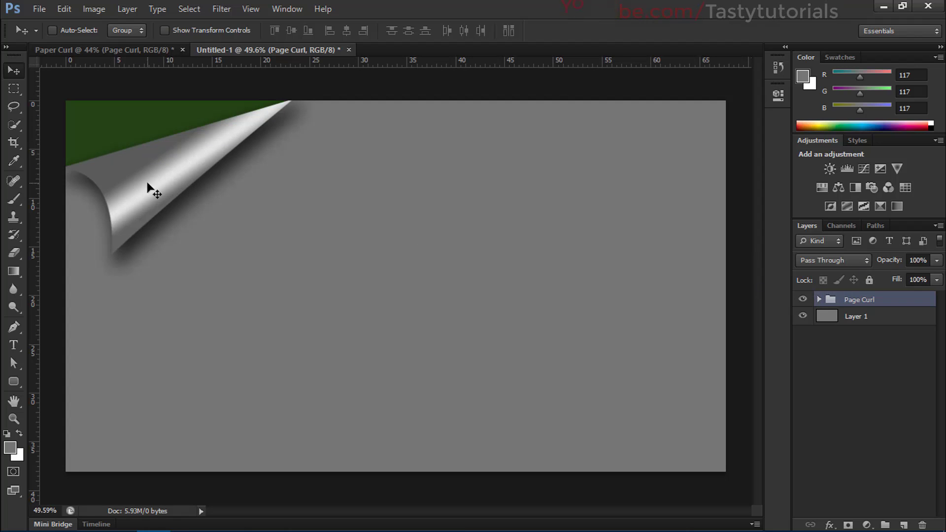
- Set the angle of the Curl layer's gradient overlay to -66°
click(819, 299)
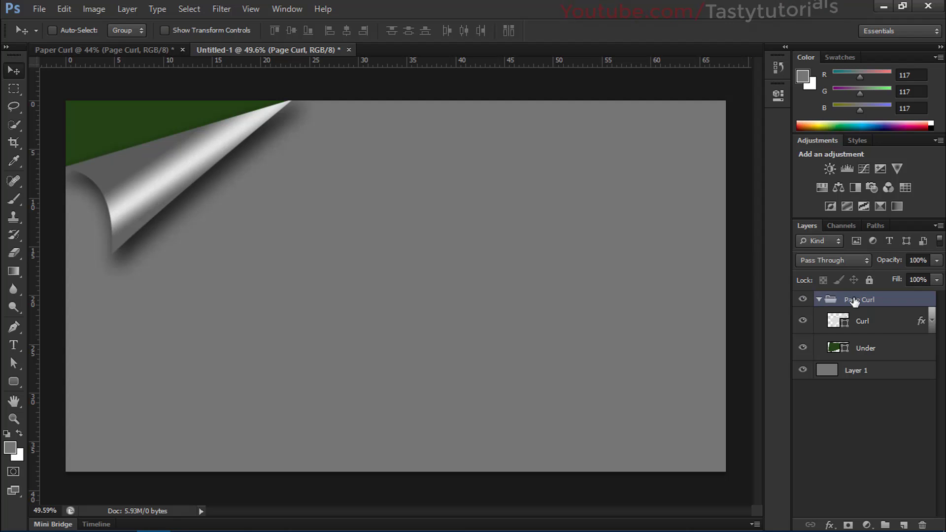
click(904, 321)
double_click(882, 321)
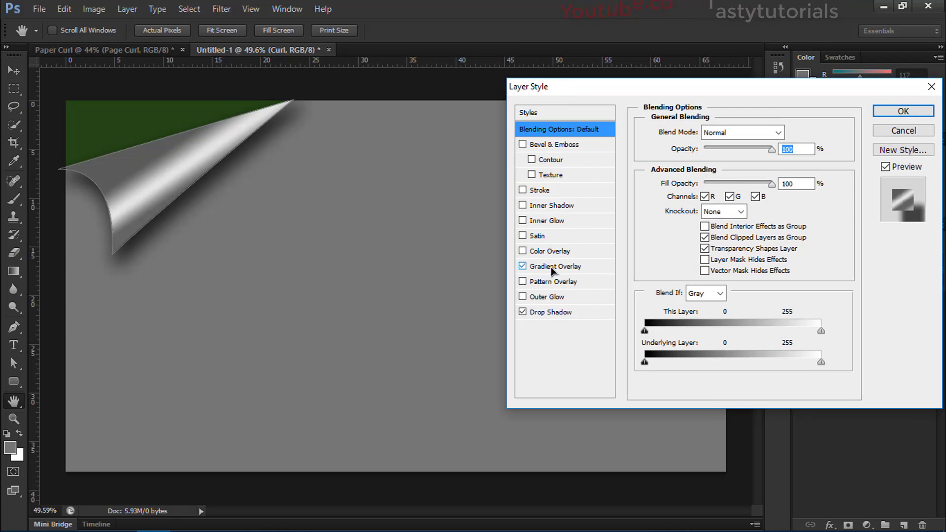
click(552, 269)
double_click(740, 204)
key(Down)
key(Down)
key(Down)
key(Down)
key(Down)
key(Down)
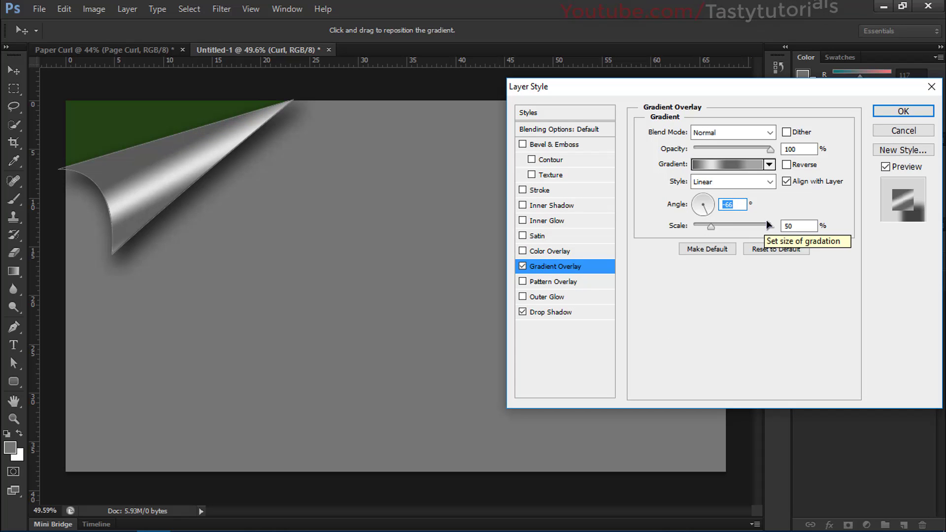
- Set the gradient overlay's scale to 65% and shift the gradient slightly toward the canvas's upper-left corner
key(Up)
key(Up)
key(Up)
key(Up)
key(Up)
key(Up)
key(Up)
key(Up)
key(Up)
key(Up)
key(Up)
key(Up)
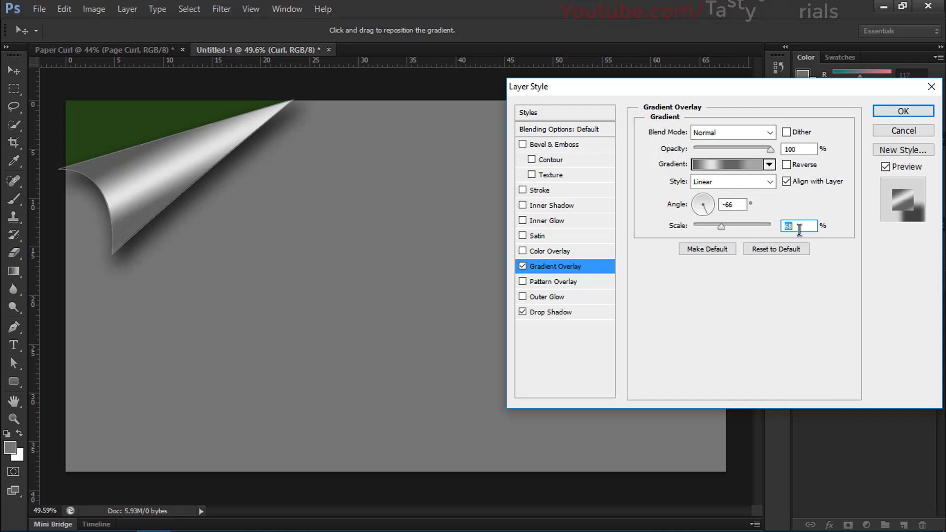
key(Down)
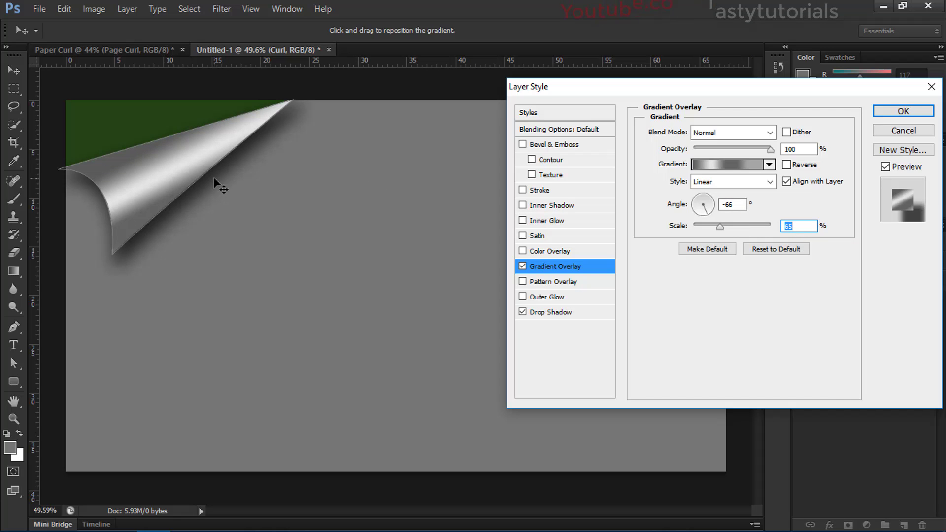
drag(151, 188, 141, 181)
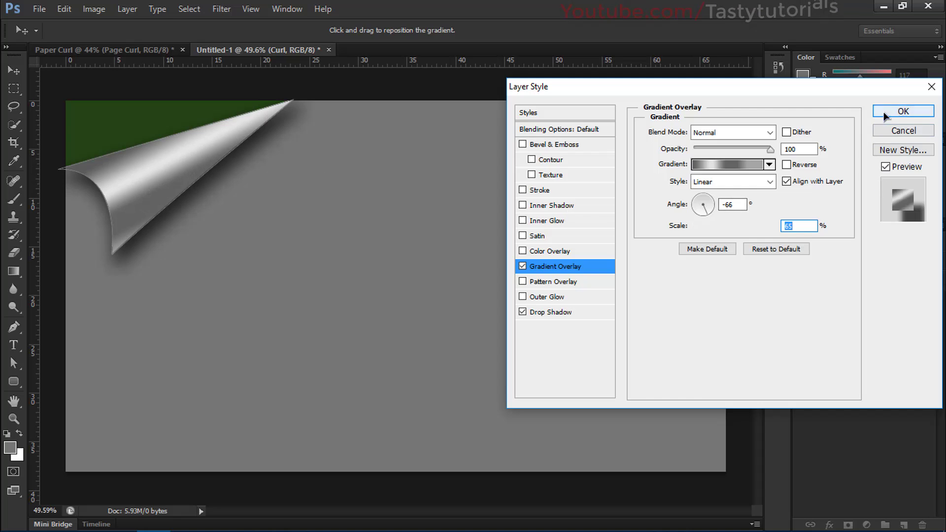
click(903, 111)
scroll(376, 308, down, 2)
click(819, 395)
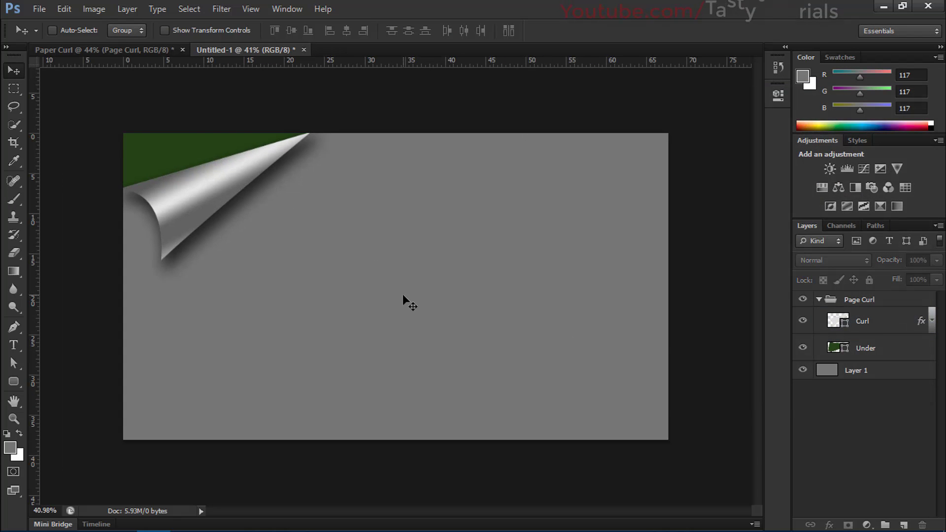
- Set the Curl layer's drop shadow to a distance of 14 px and a size of 49 px
scroll(403, 294, down, 2)
double_click(915, 329)
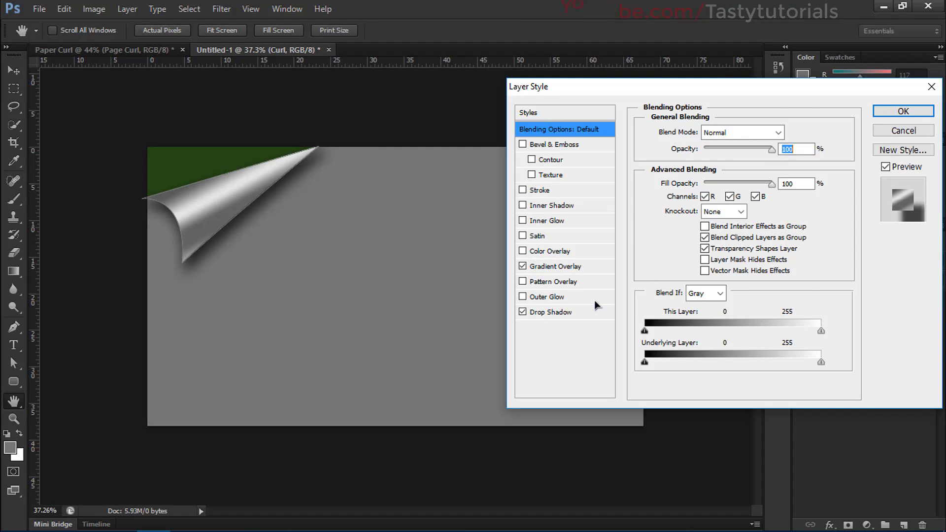
click(550, 312)
drag(713, 224, 706, 192)
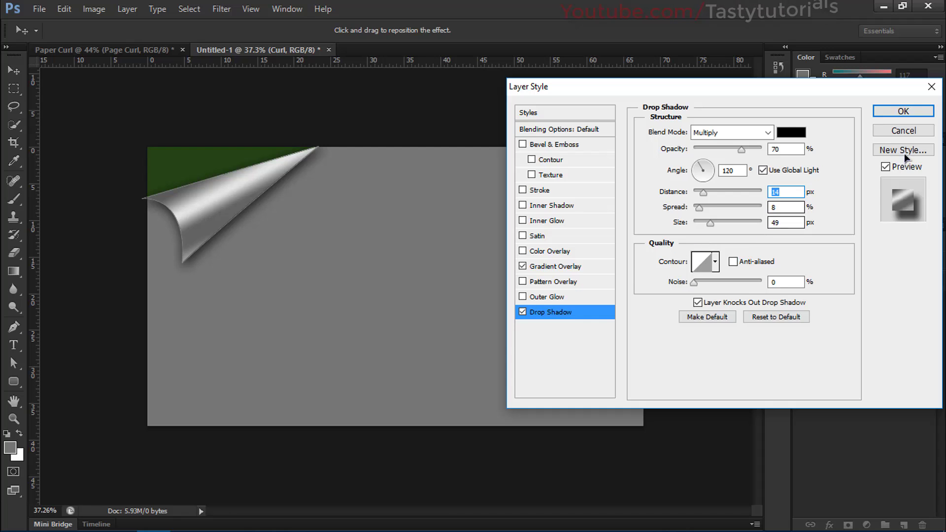
click(894, 113)
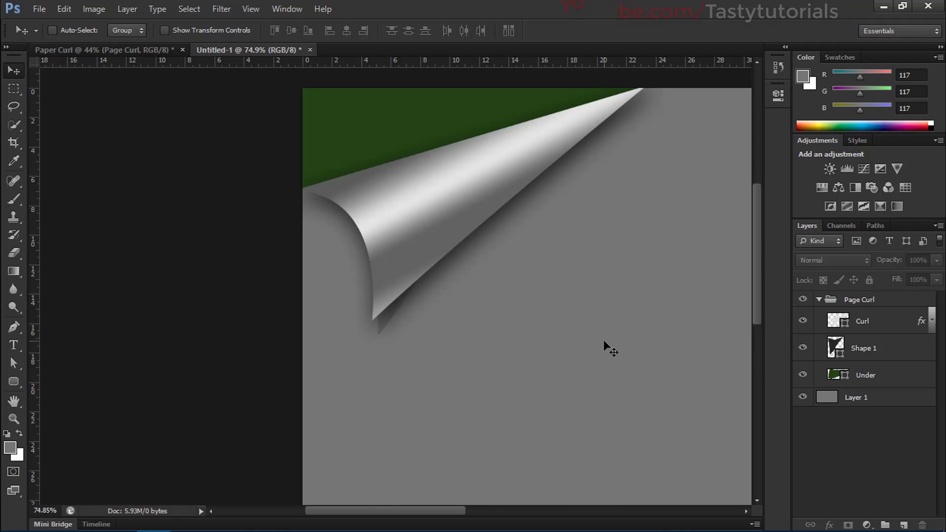
scroll(605, 341, down, 2)
scroll(604, 342, down, 2)
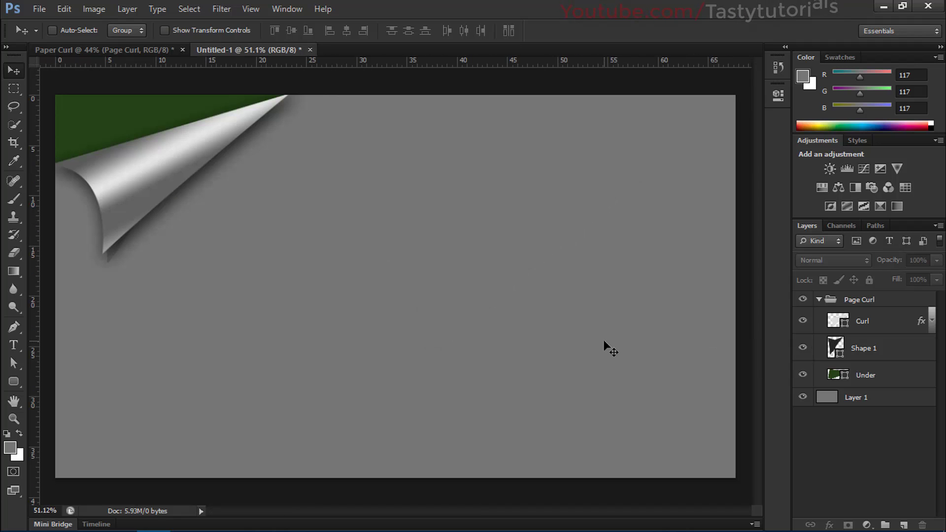